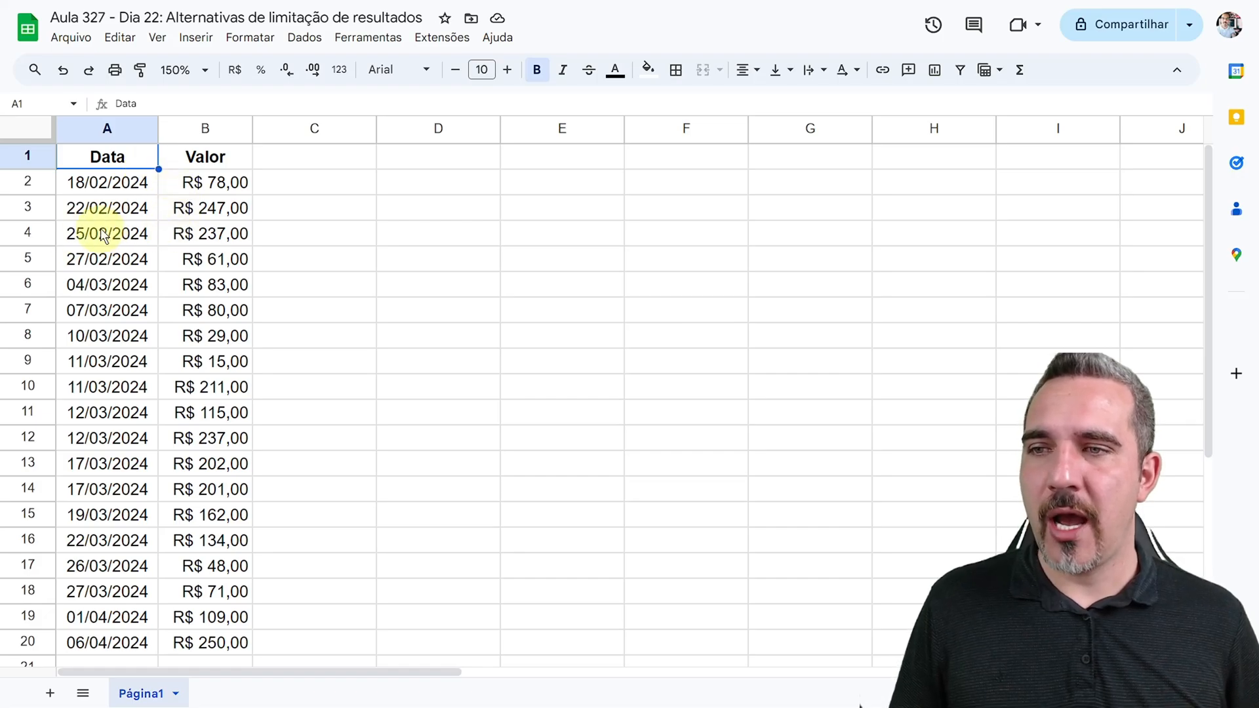
# Narrow column C into a thin spacer beside the Data and Valor columns
pyautogui.moveTo(108, 159); pyautogui.dragTo(144, 314)
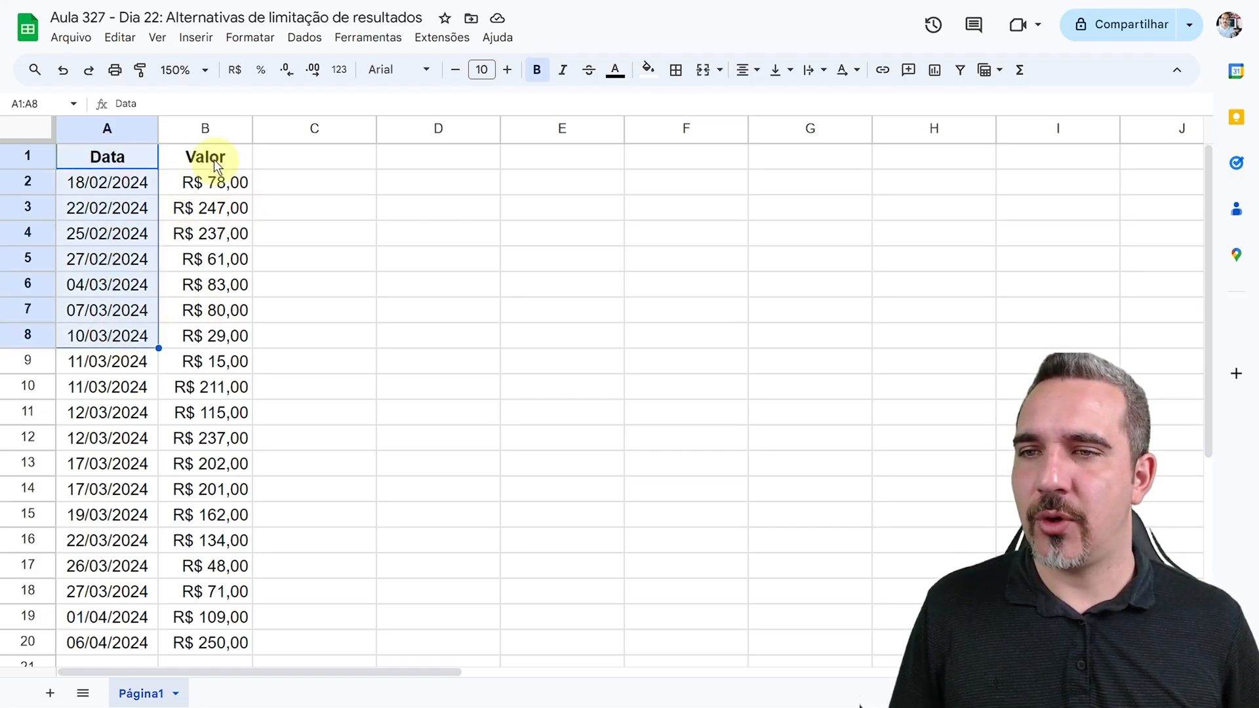
pyautogui.moveTo(214, 160); pyautogui.dragTo(217, 311)
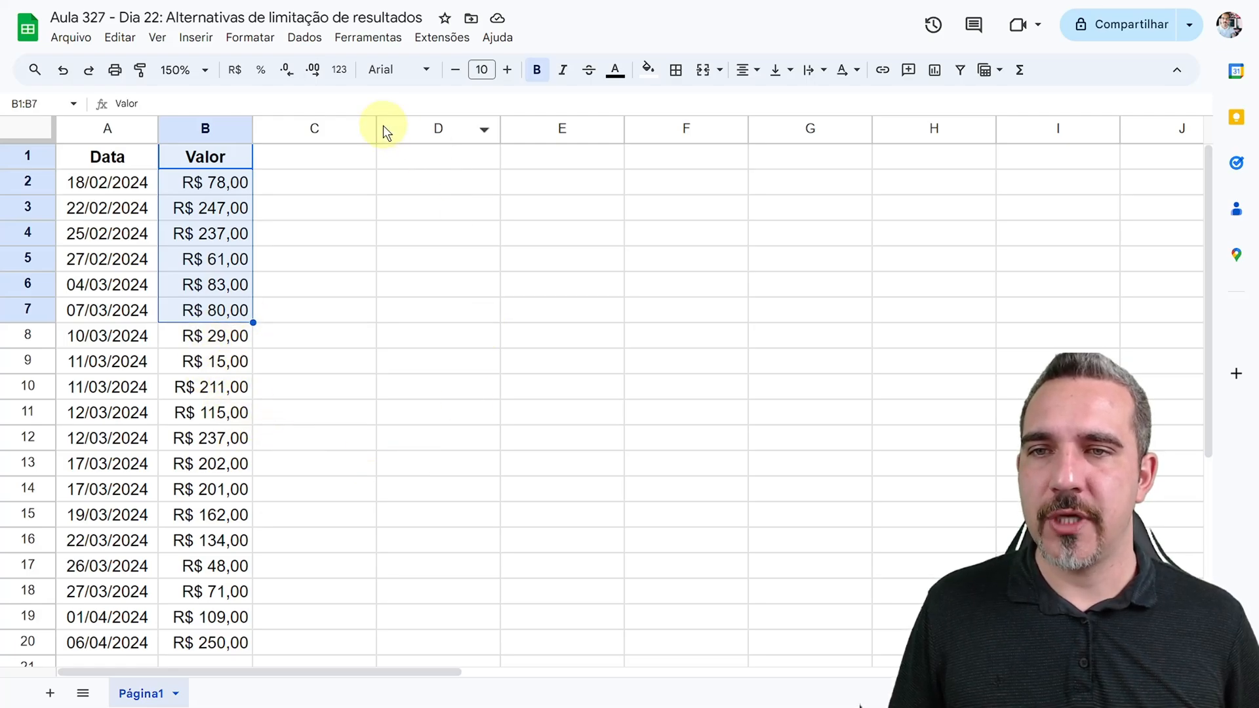
pyautogui.moveTo(376, 129); pyautogui.dragTo(289, 129)
pyautogui.click(338, 161)
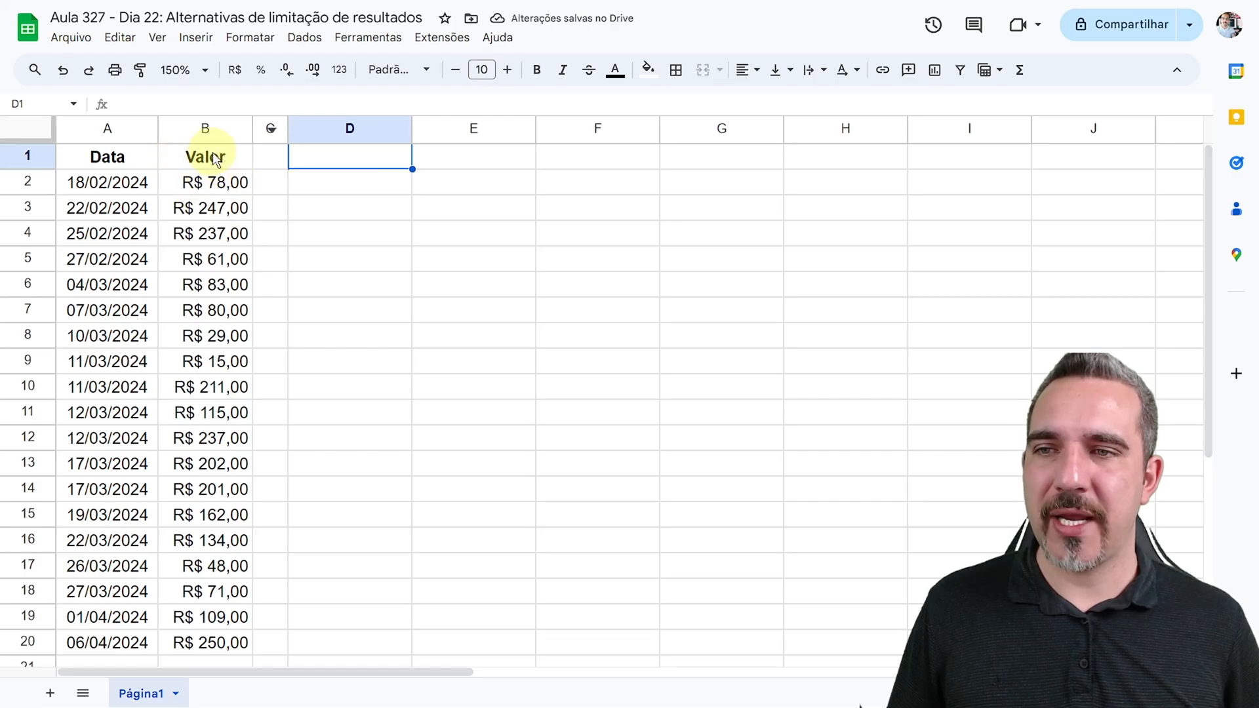
# Enter the bold heading "Valor maior que 200" in cell D1
pyautogui.moveTo(213, 155); pyautogui.dragTo(214, 311)
pyautogui.click(347, 161)
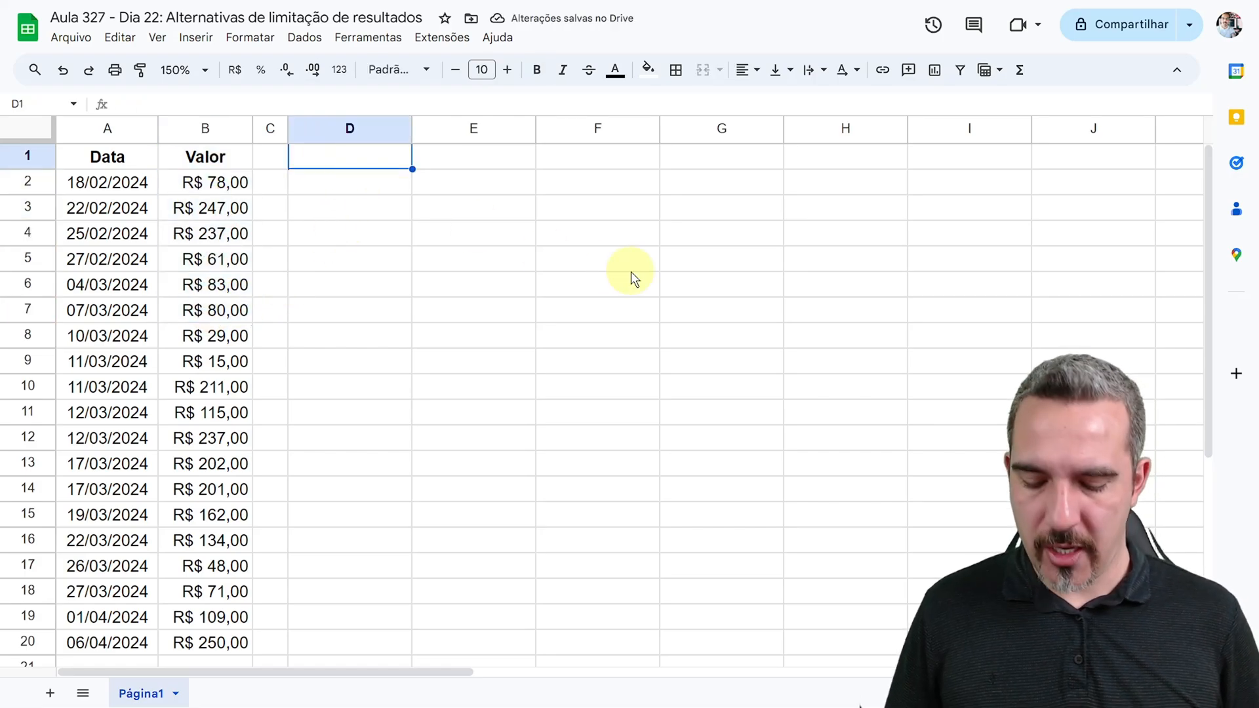
pyautogui.write('Valor ')
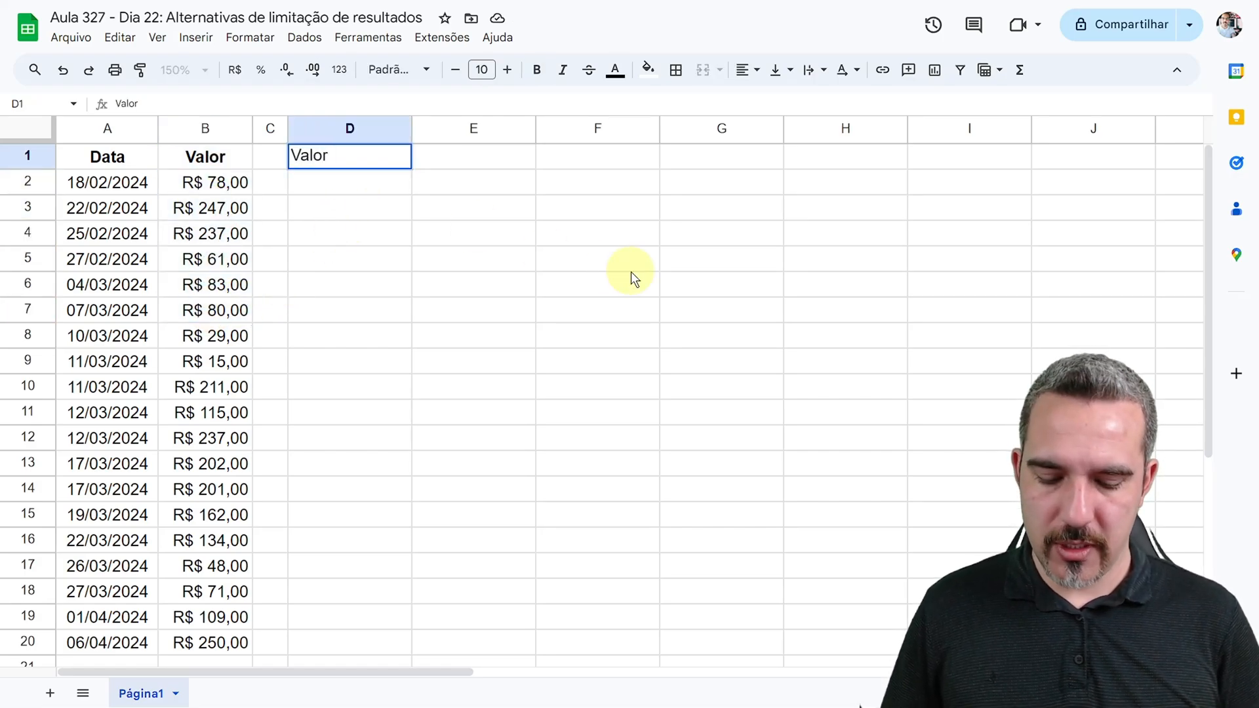
pyautogui.write('maior que')
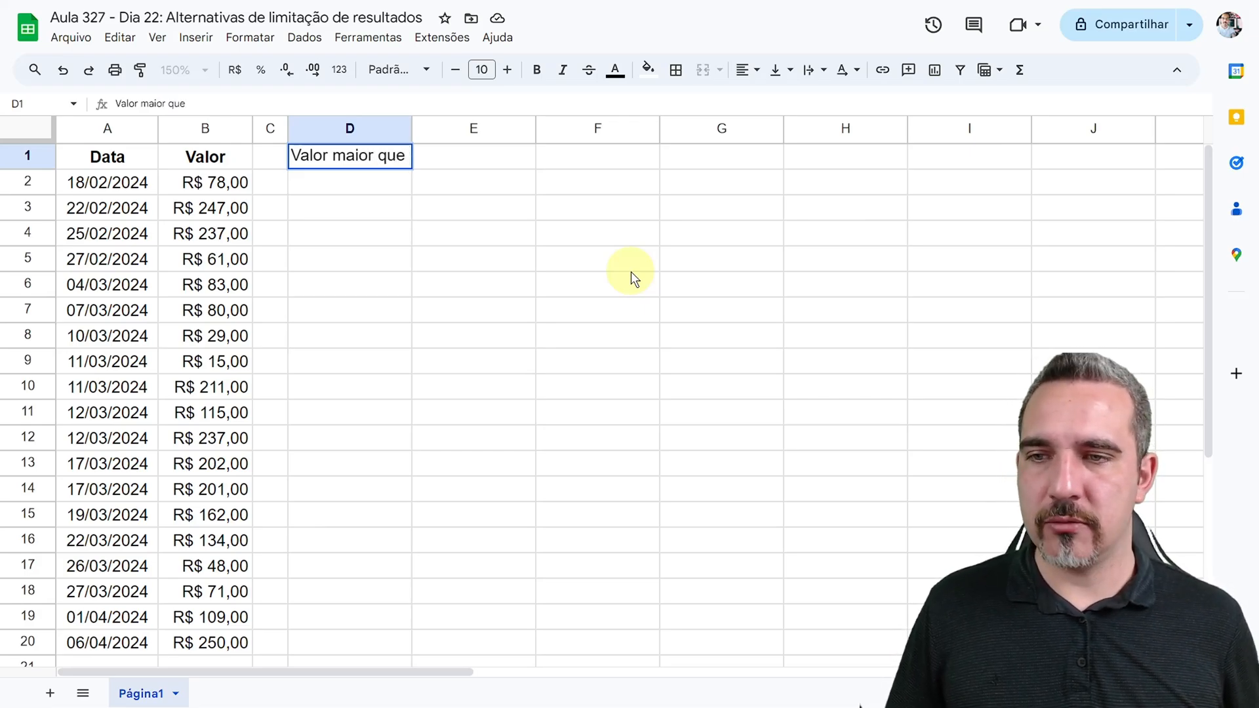
pyautogui.scroll(-5, 195, 353)
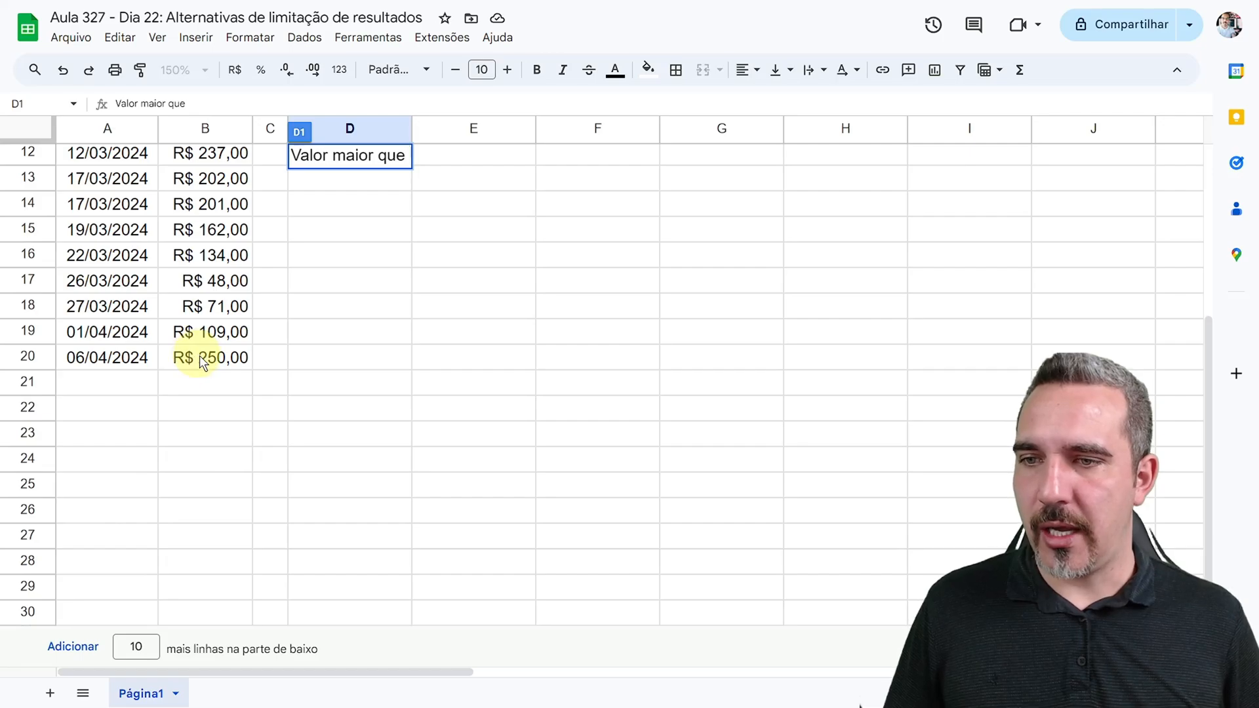
pyautogui.scroll(5, 212, 376)
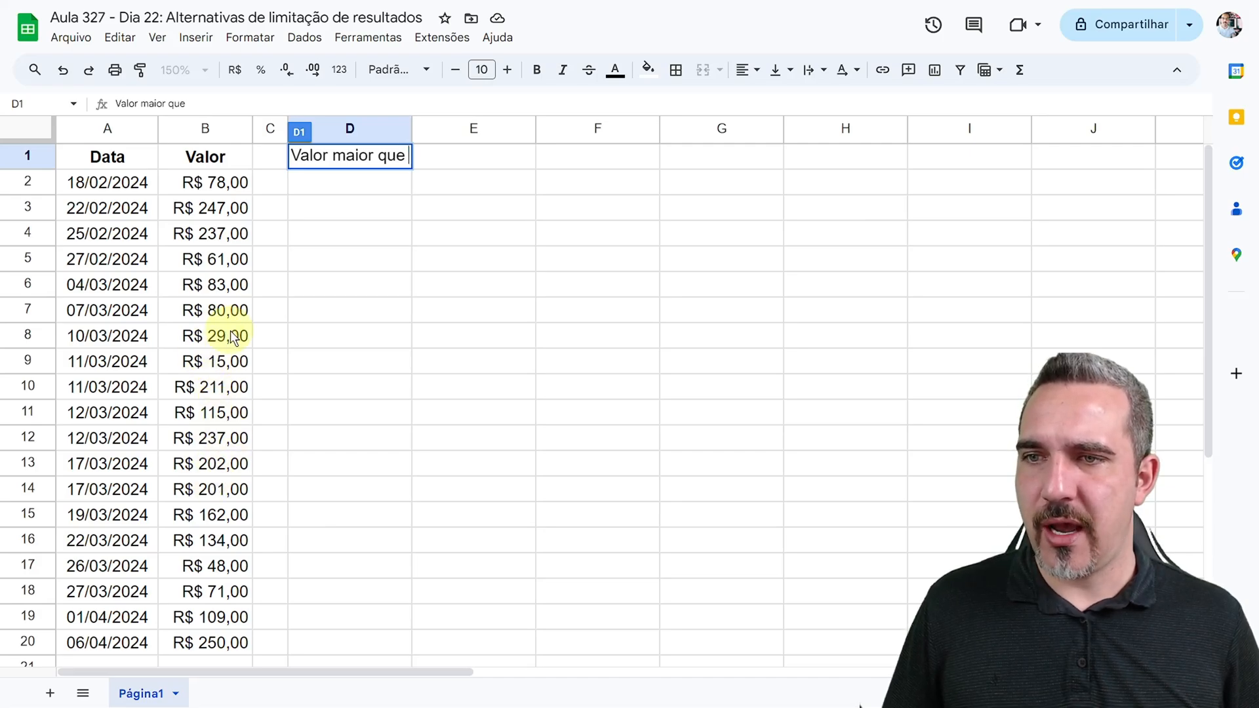
pyautogui.scroll(-2, 233, 337)
pyautogui.scroll(2, 328, 360)
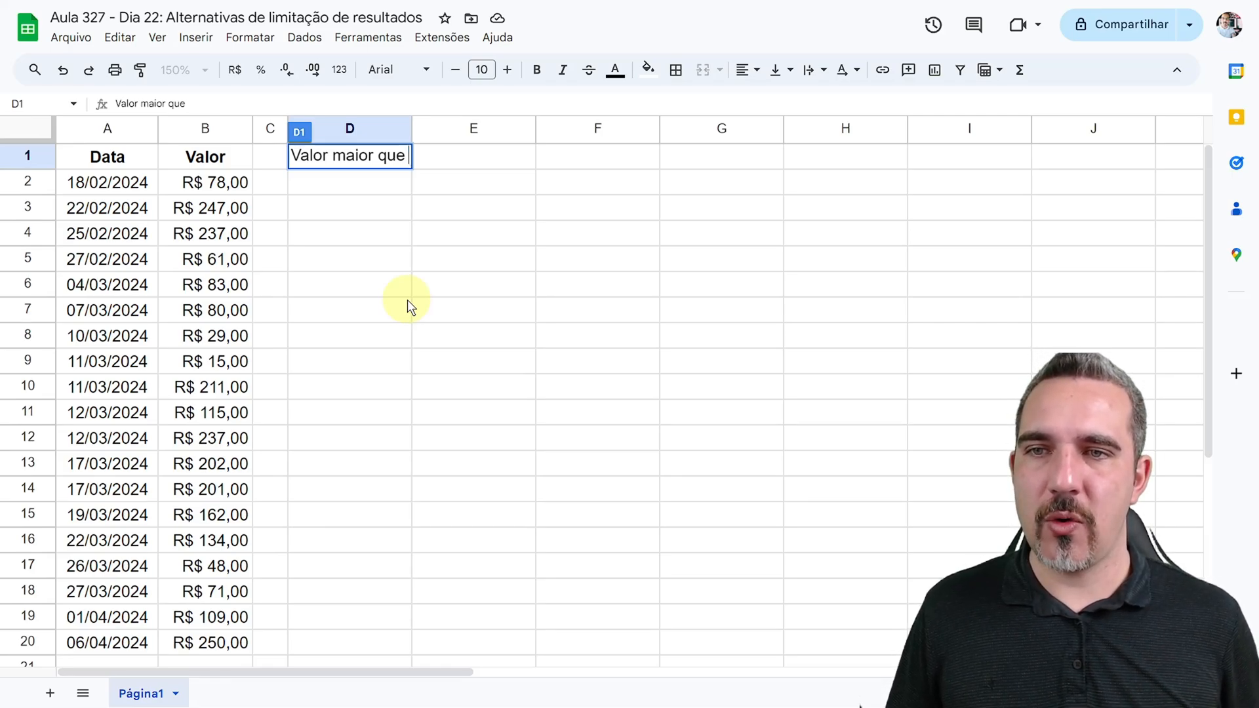
pyautogui.write('200')
pyautogui.press('Return')
pyautogui.press('Up')
pyautogui.hotkey('ctrl', 'b')
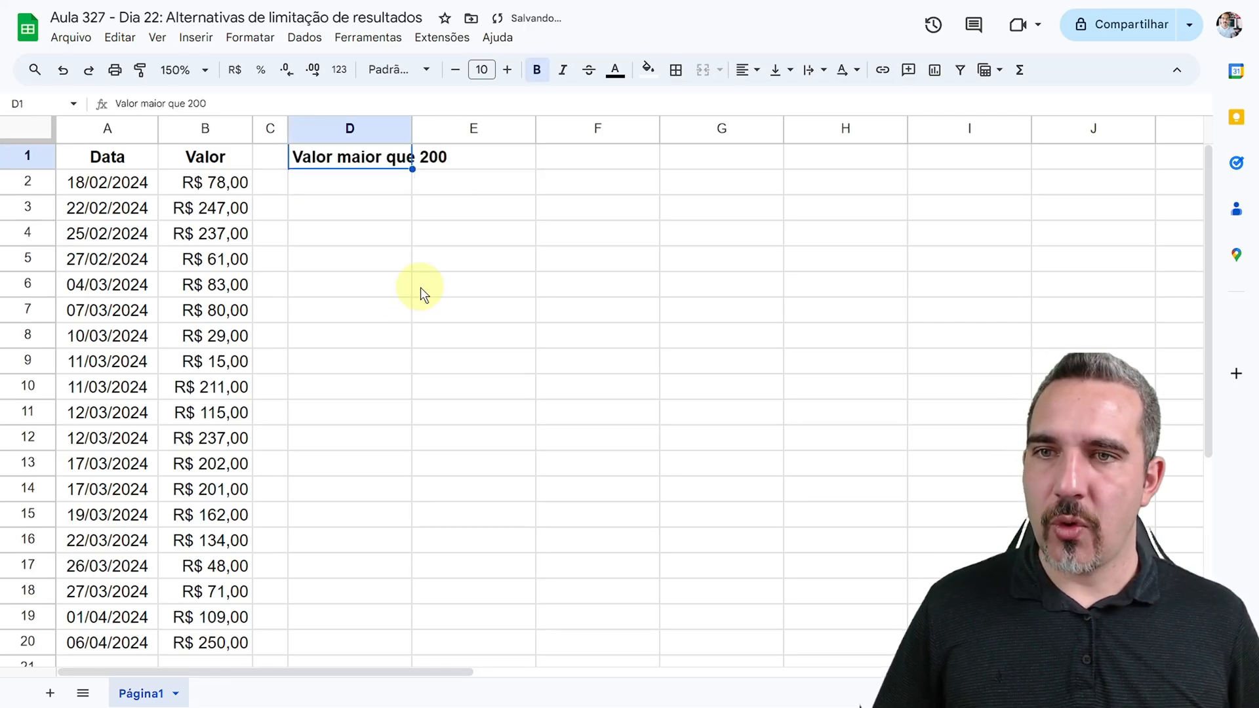
# Start a FILTER formula in cell D2 with B2:B20 as the range to filter
pyautogui.click(348, 183)
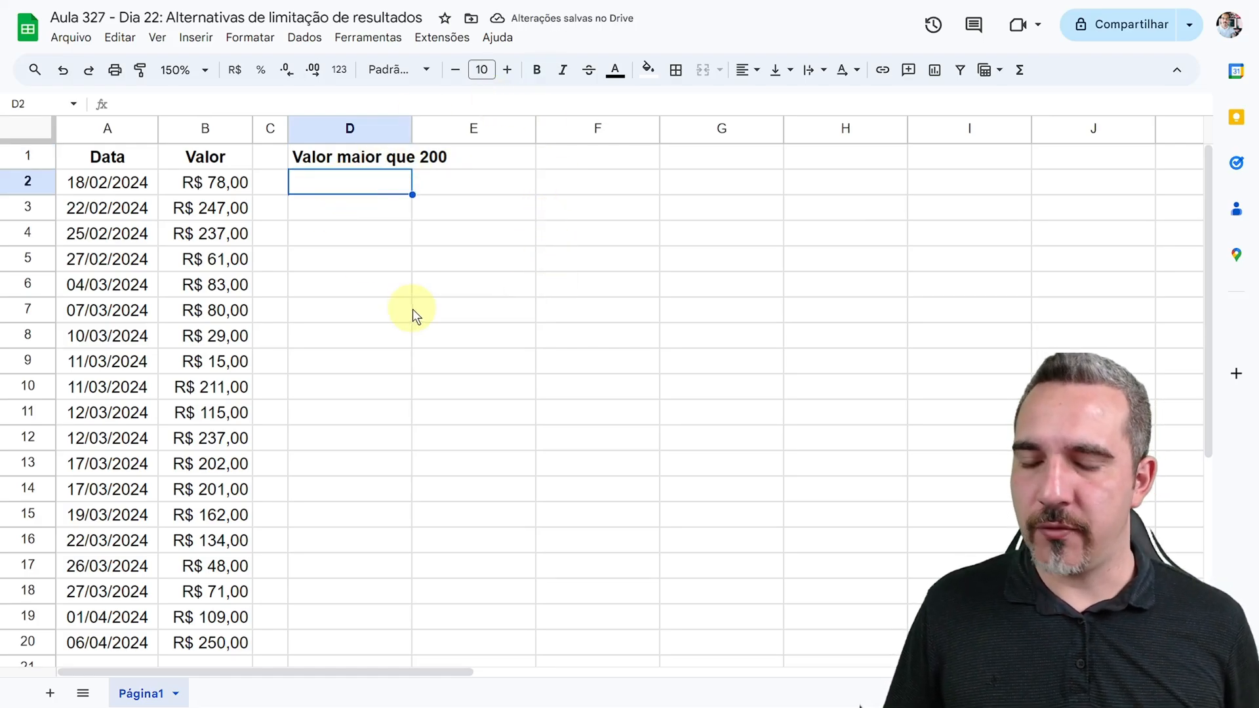
pyautogui.write('=filter')
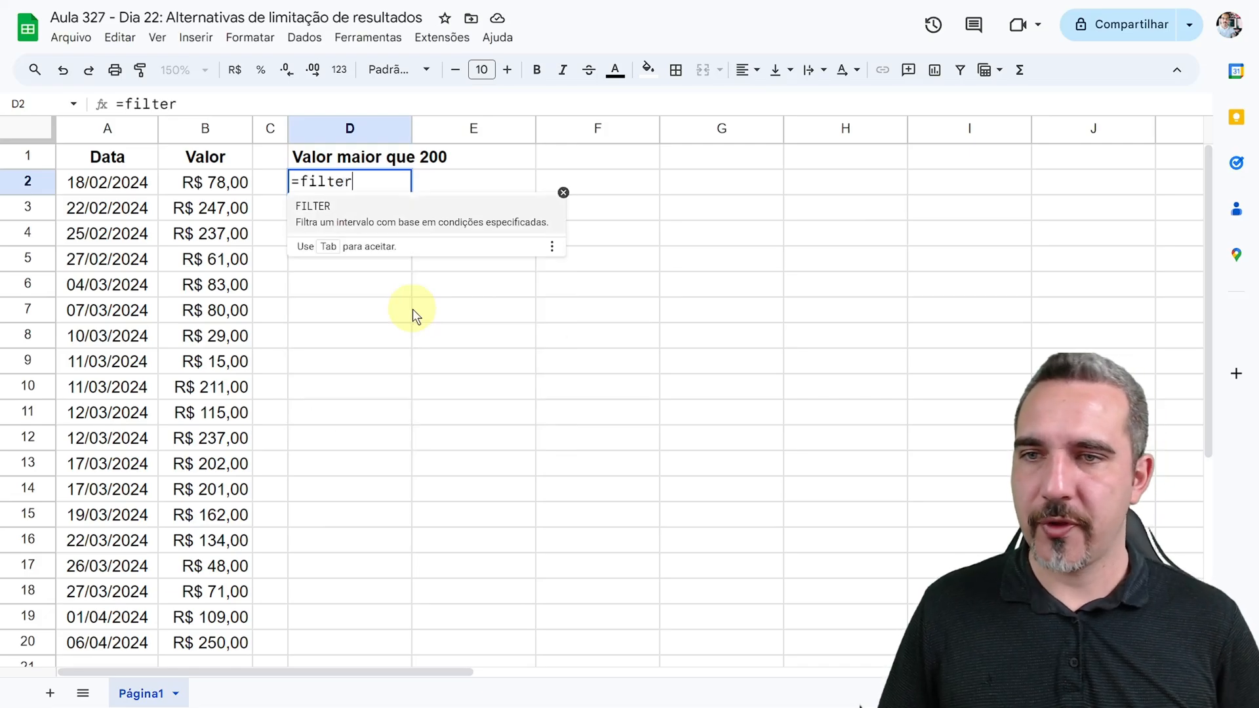
pyautogui.press('Tab')
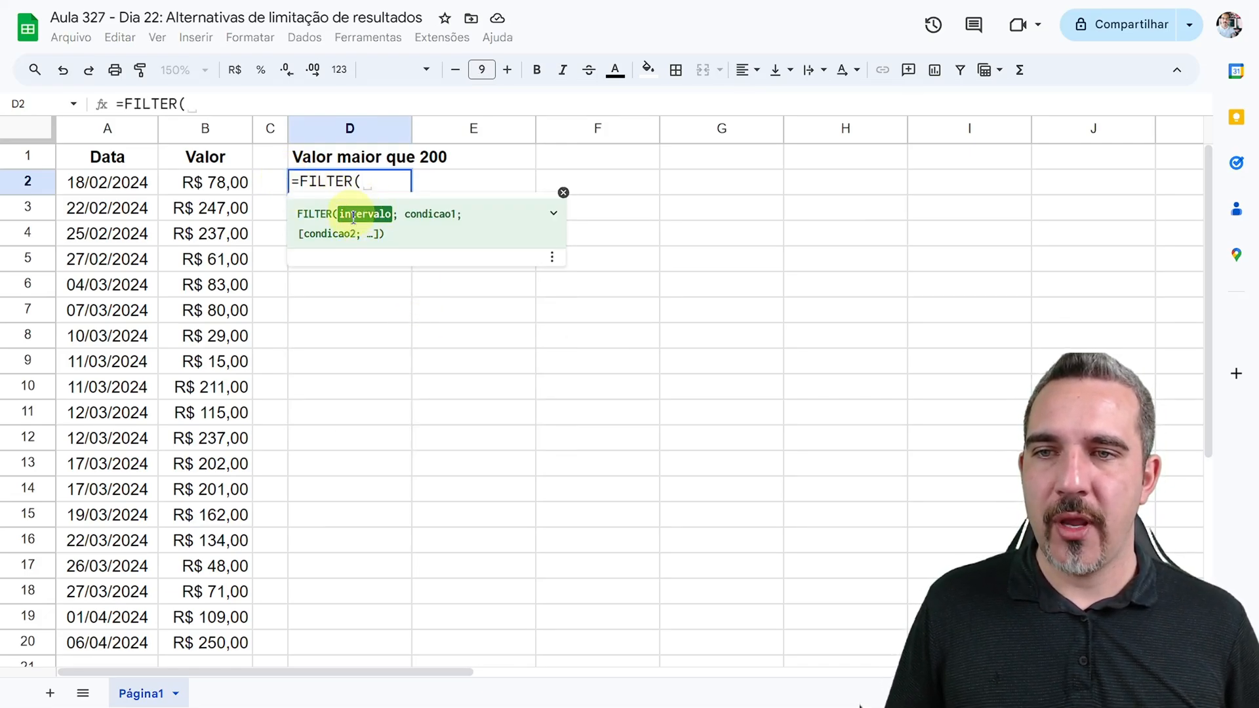
pyautogui.click(204, 129)
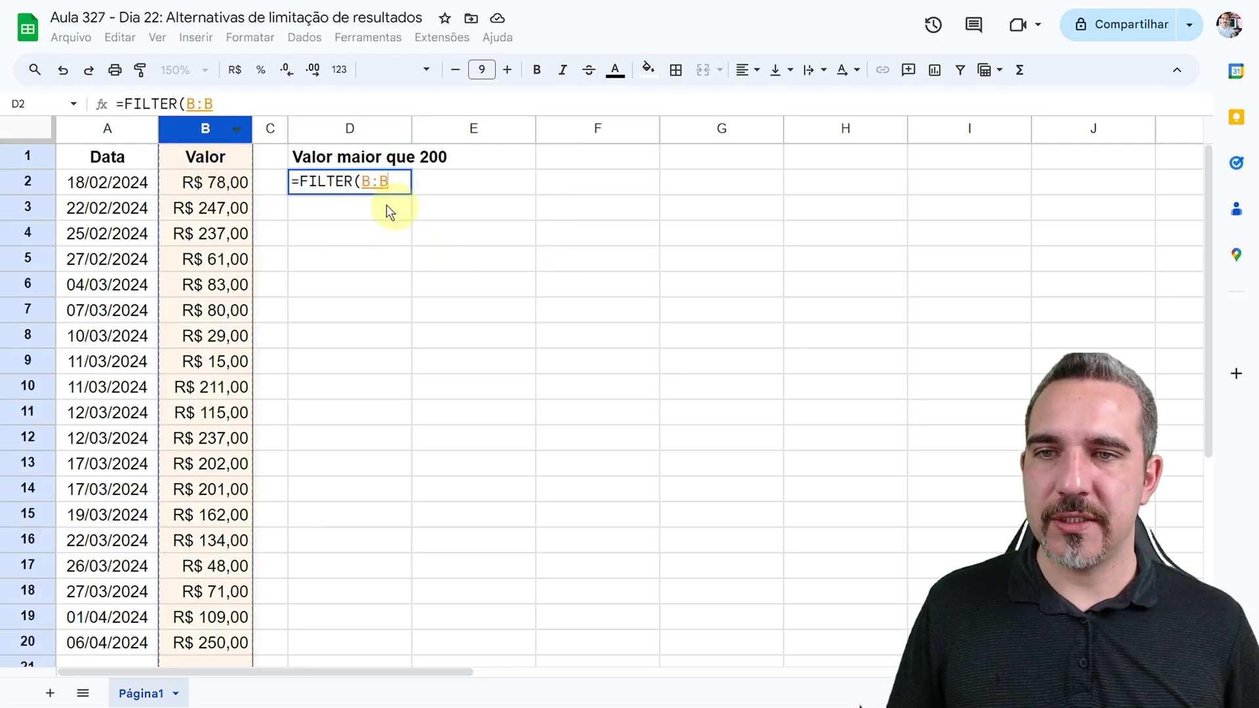
pyautogui.click(367, 182)
pyautogui.write('2')
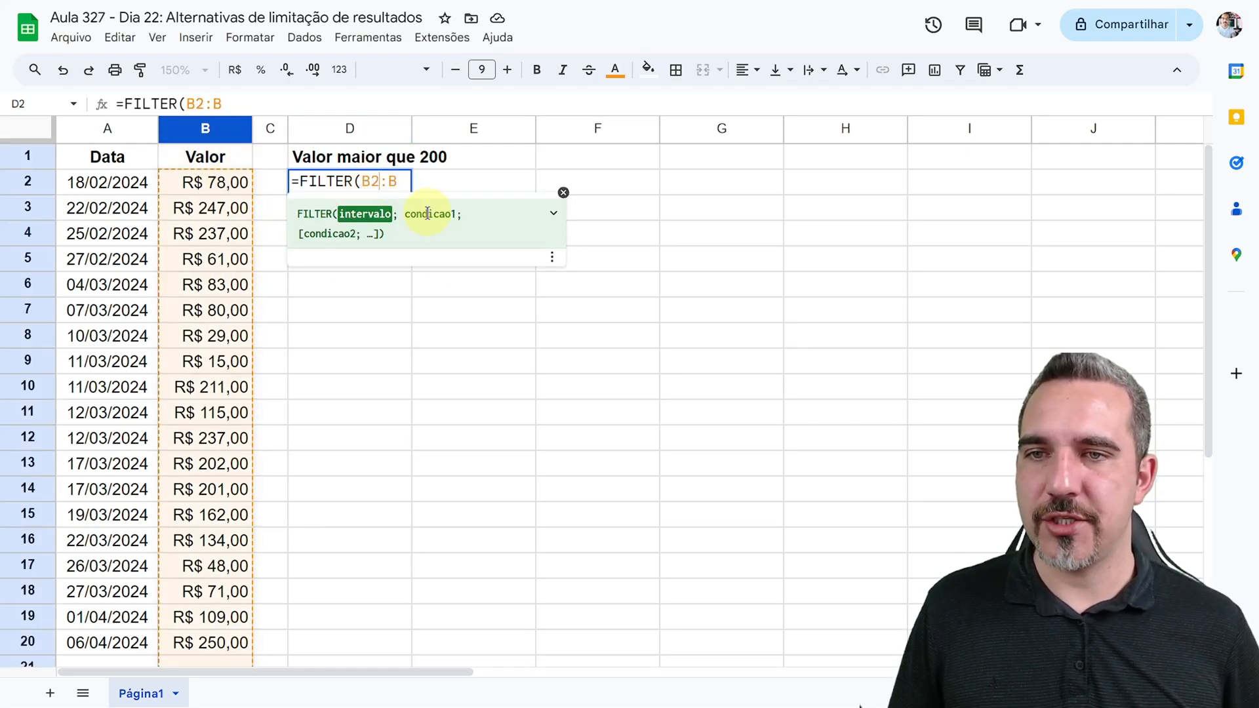
pyautogui.click(413, 187)
pyautogui.write('20')
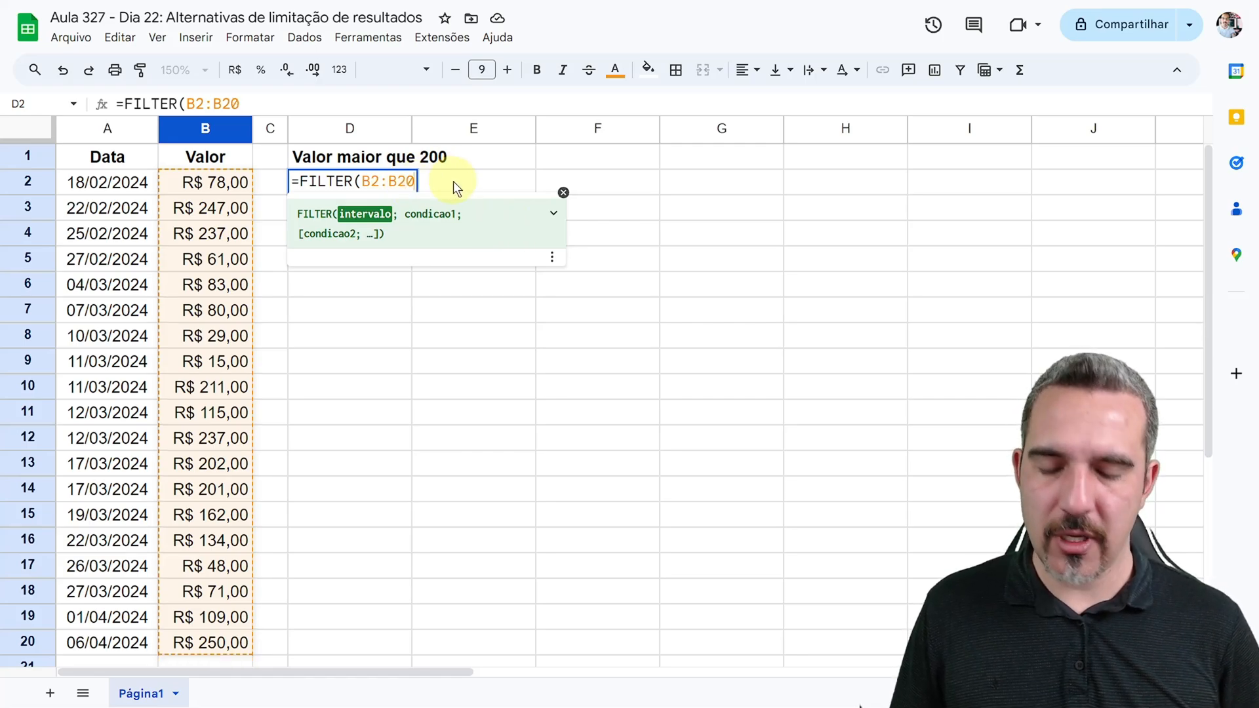
pyautogui.write(';')
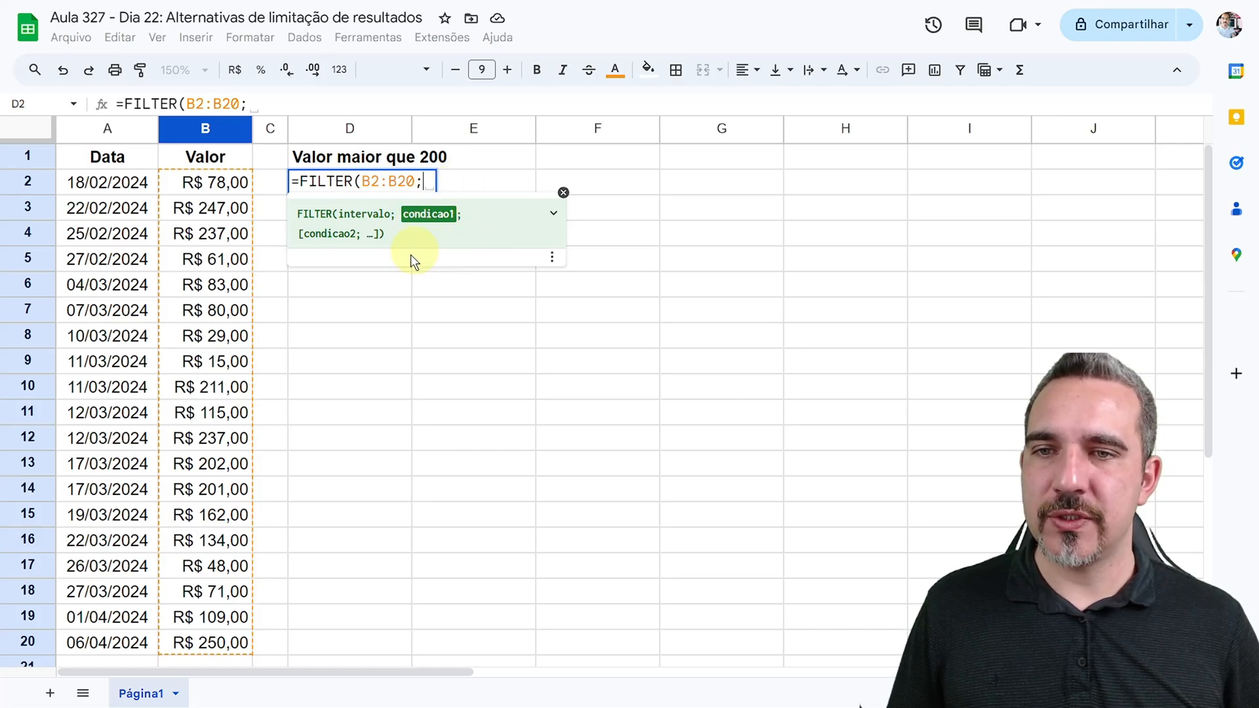
# Add the condition B2:B20>200 to the FILTER formula
pyautogui.click(207, 132)
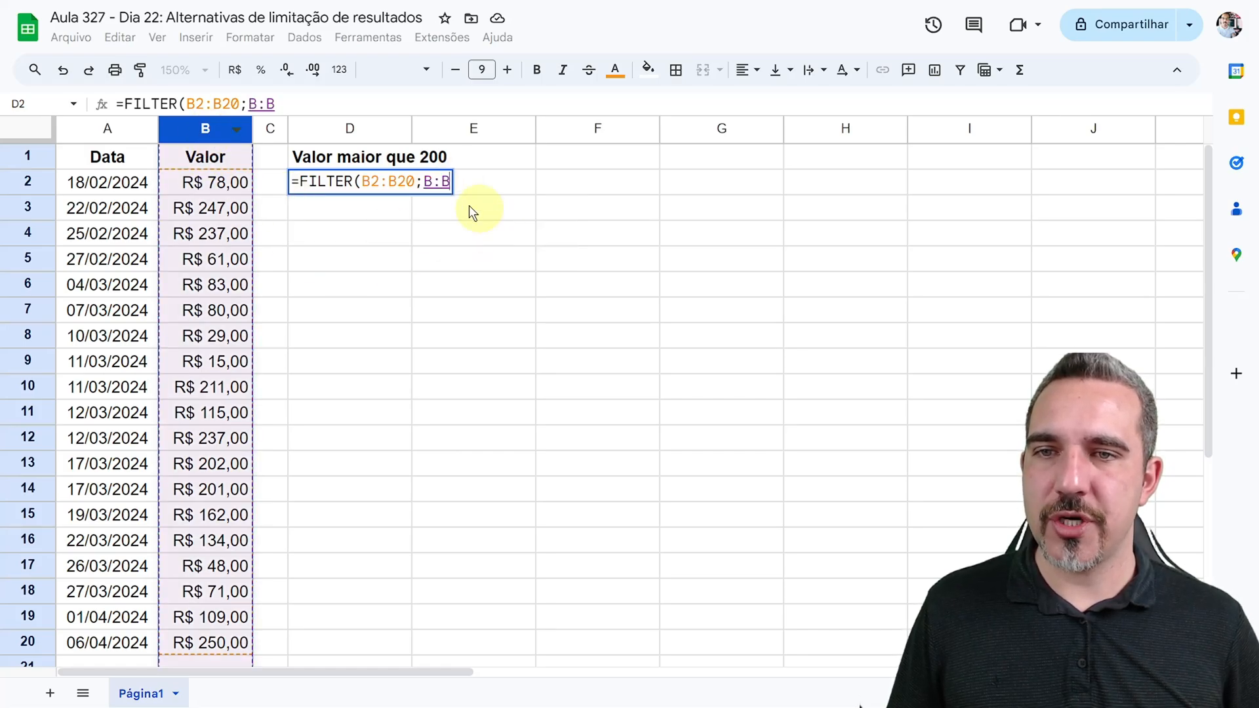
pyautogui.click(432, 184)
pyautogui.write('2:B')
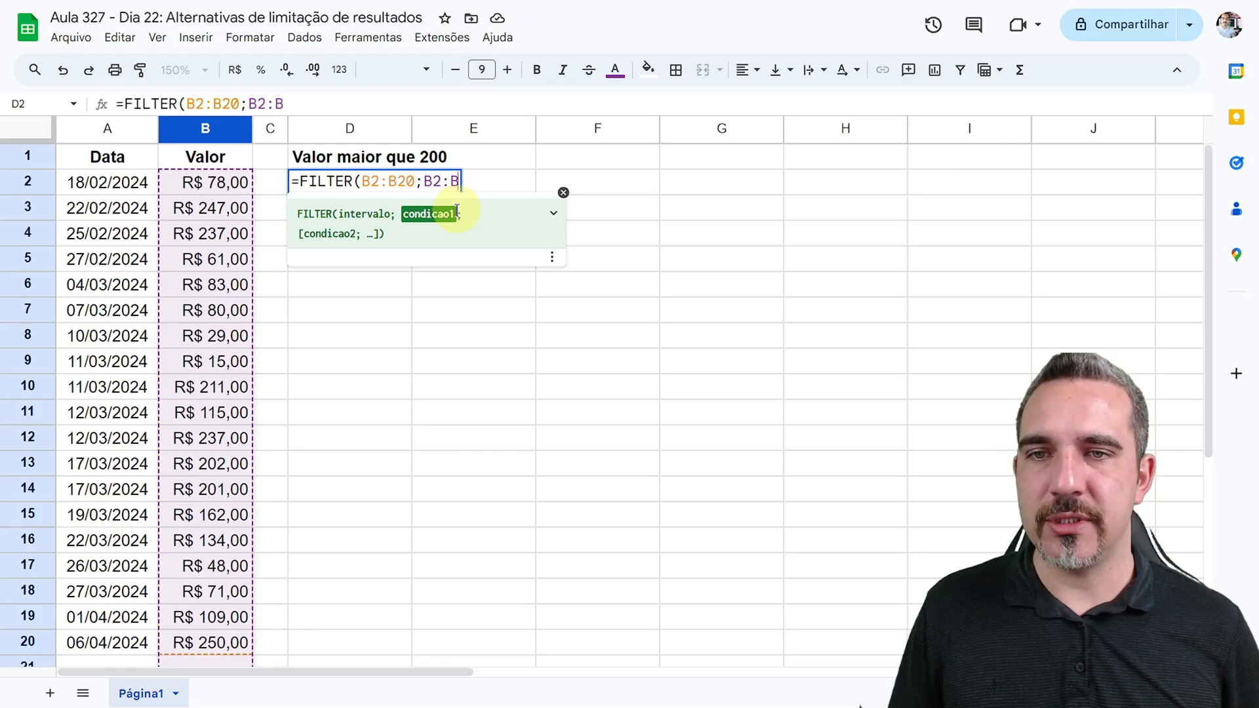
pyautogui.write('20')
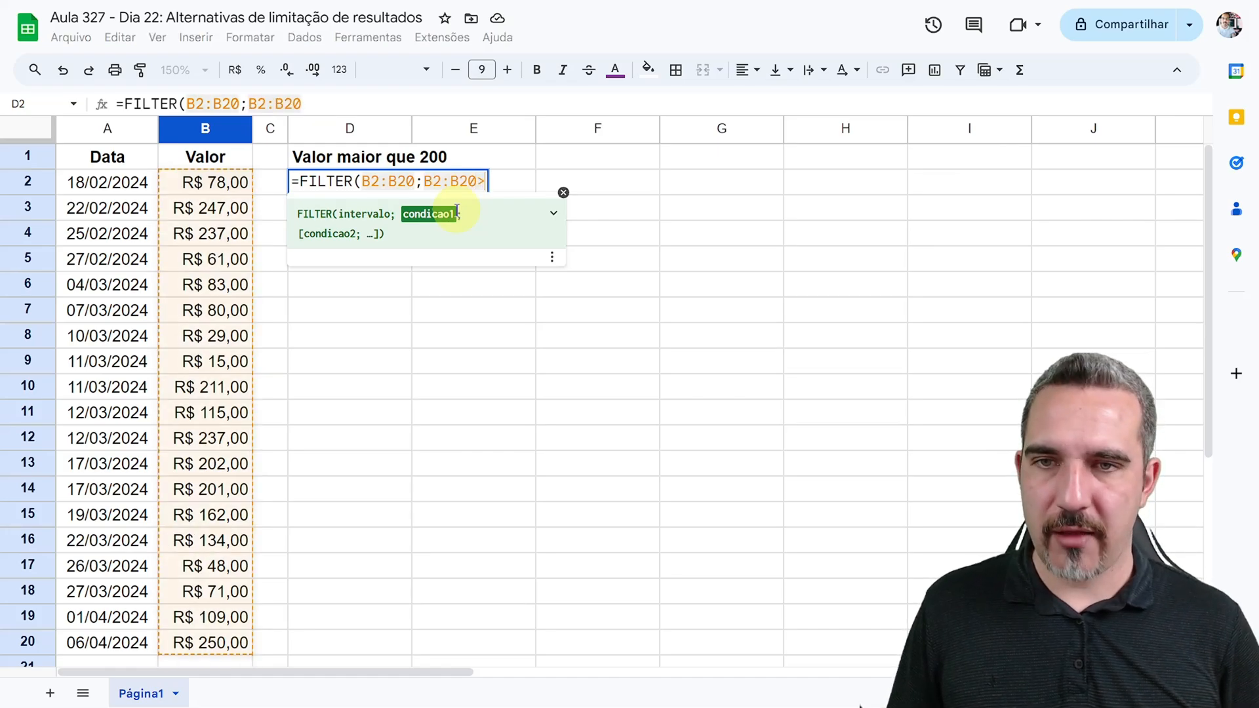
pyautogui.write('>200')
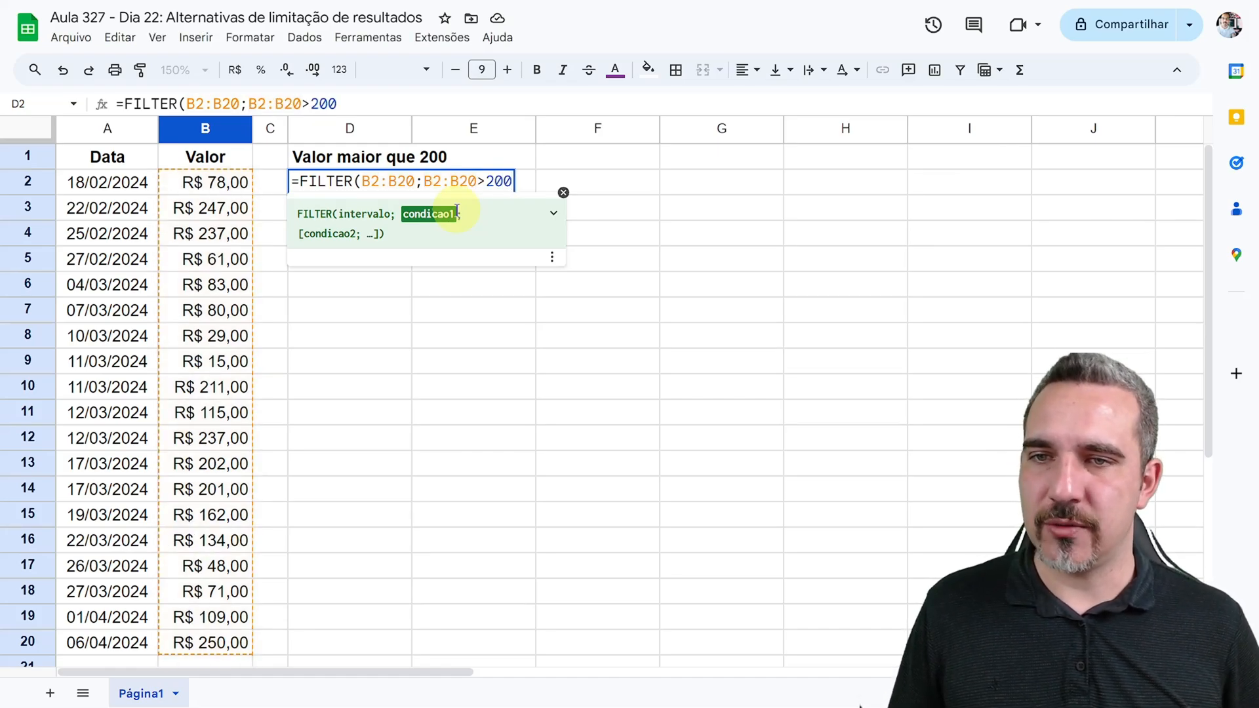
# Make both B2:B20 ranges in the FILTER formula absolute ($B$2:$B$20) and enter the formula
pyautogui.click(456, 189)
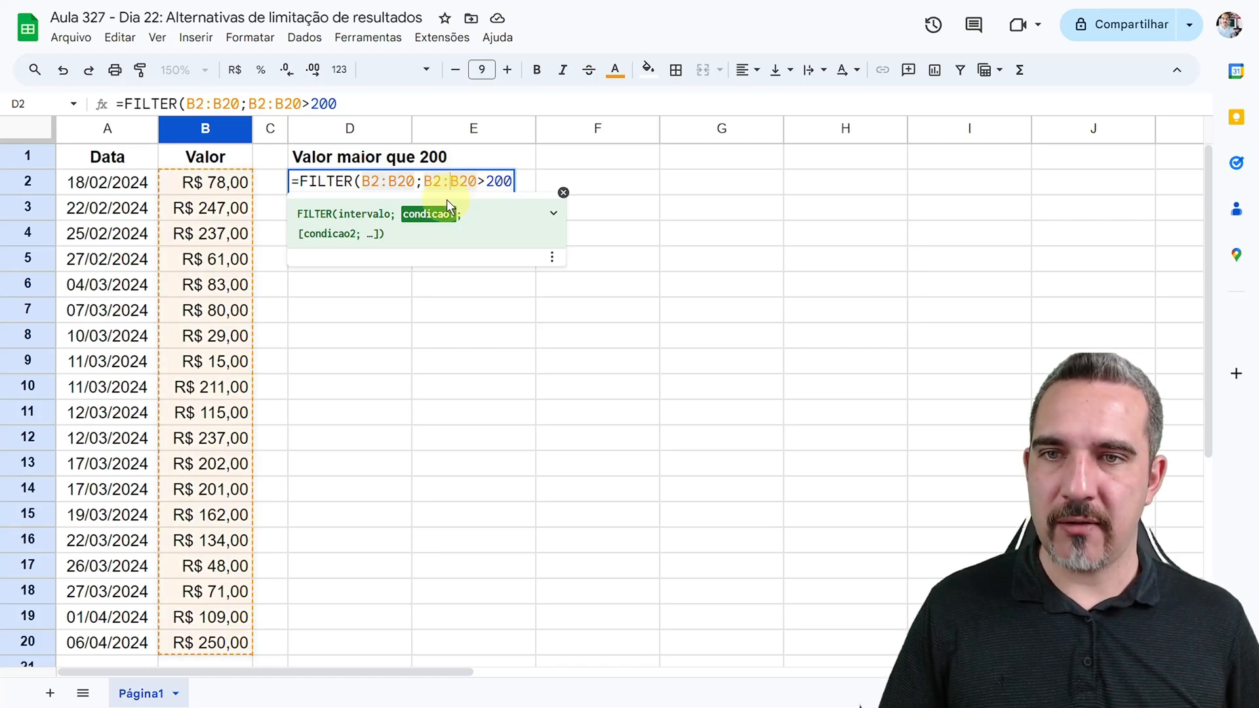
pyautogui.press('F4')
pyautogui.click(394, 181)
pyautogui.press('F4')
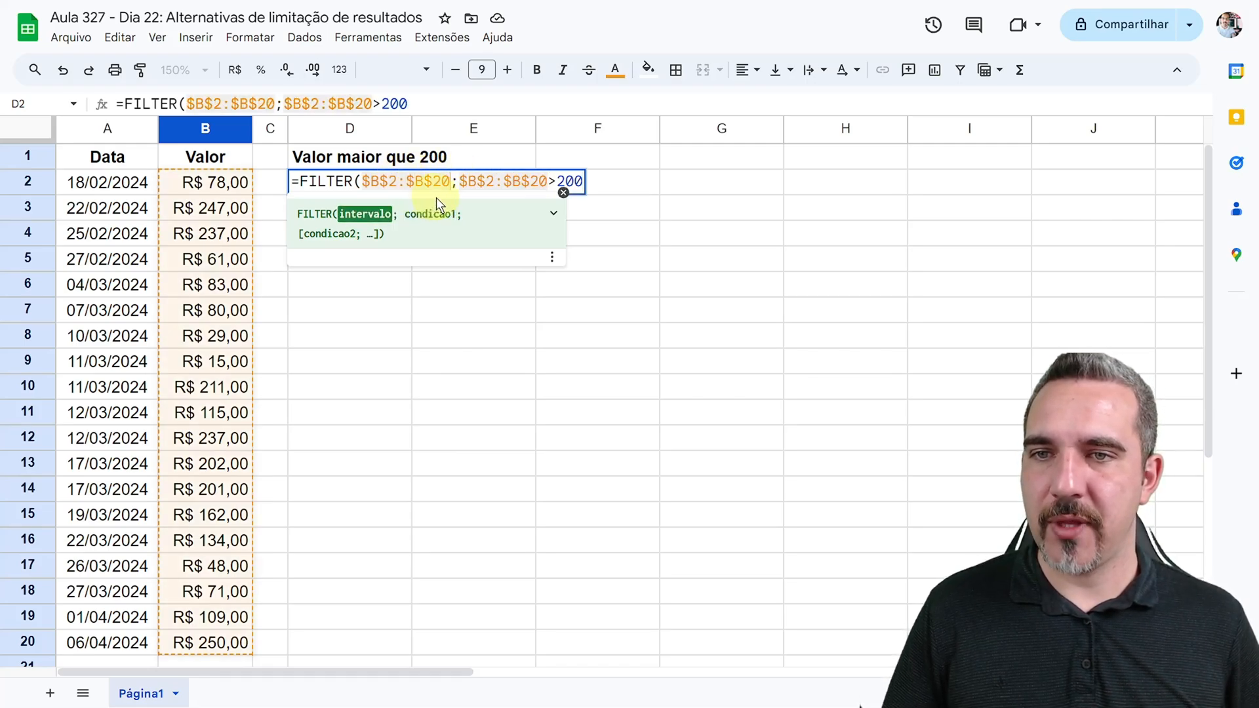
pyautogui.click(458, 181)
pyautogui.press('Return')
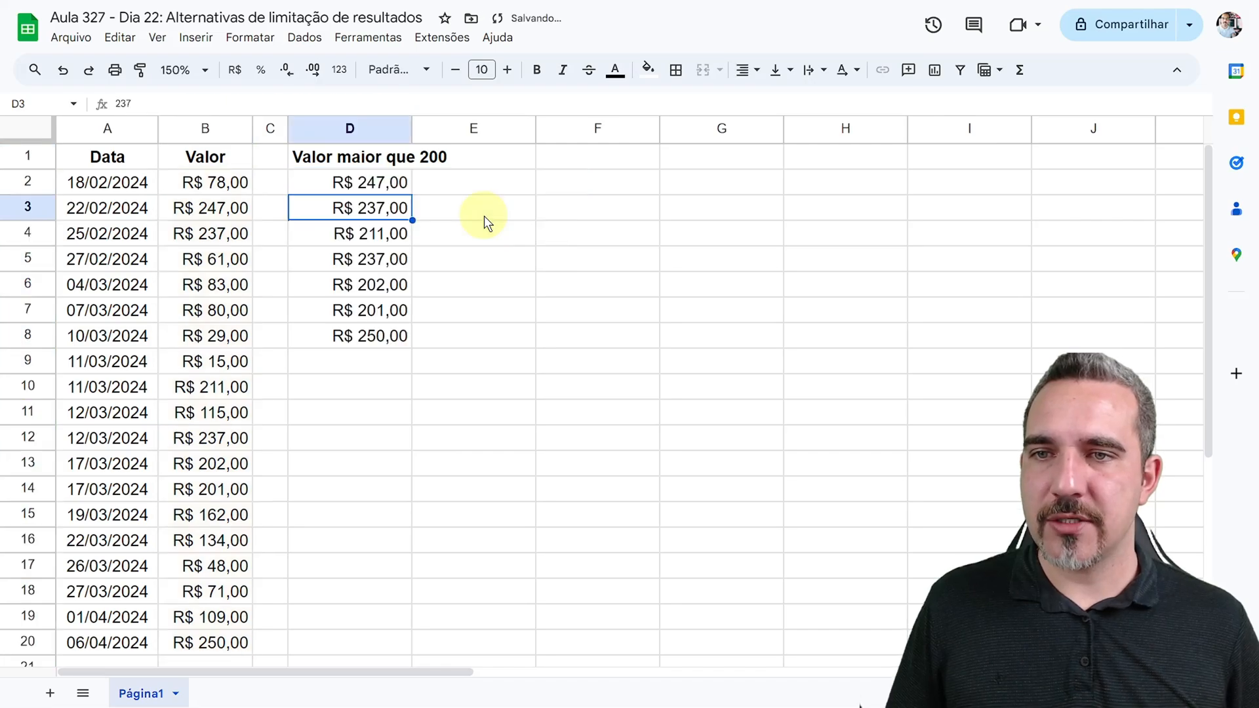
# Examine the filtered values in column D and the FILTER formula in D2 that produces them
pyautogui.click(389, 191)
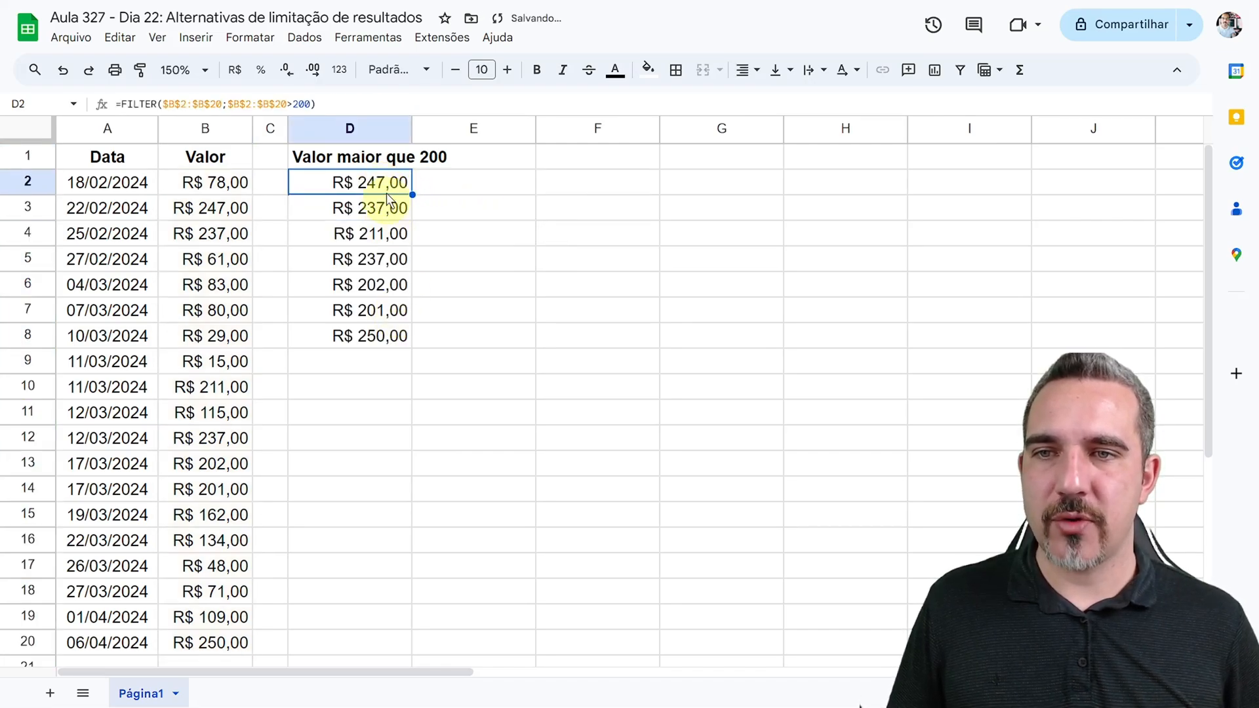
pyautogui.moveTo(384, 182); pyautogui.dragTo(384, 338)
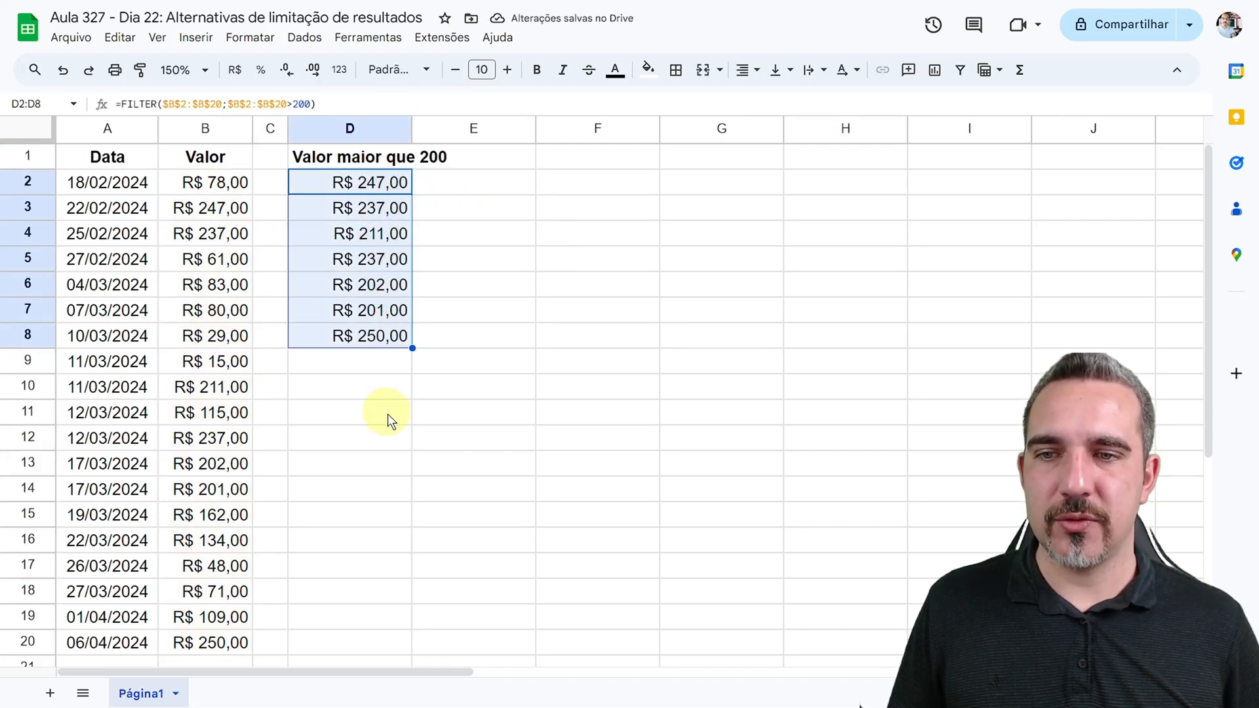
pyautogui.click(368, 181)
pyautogui.click(370, 210)
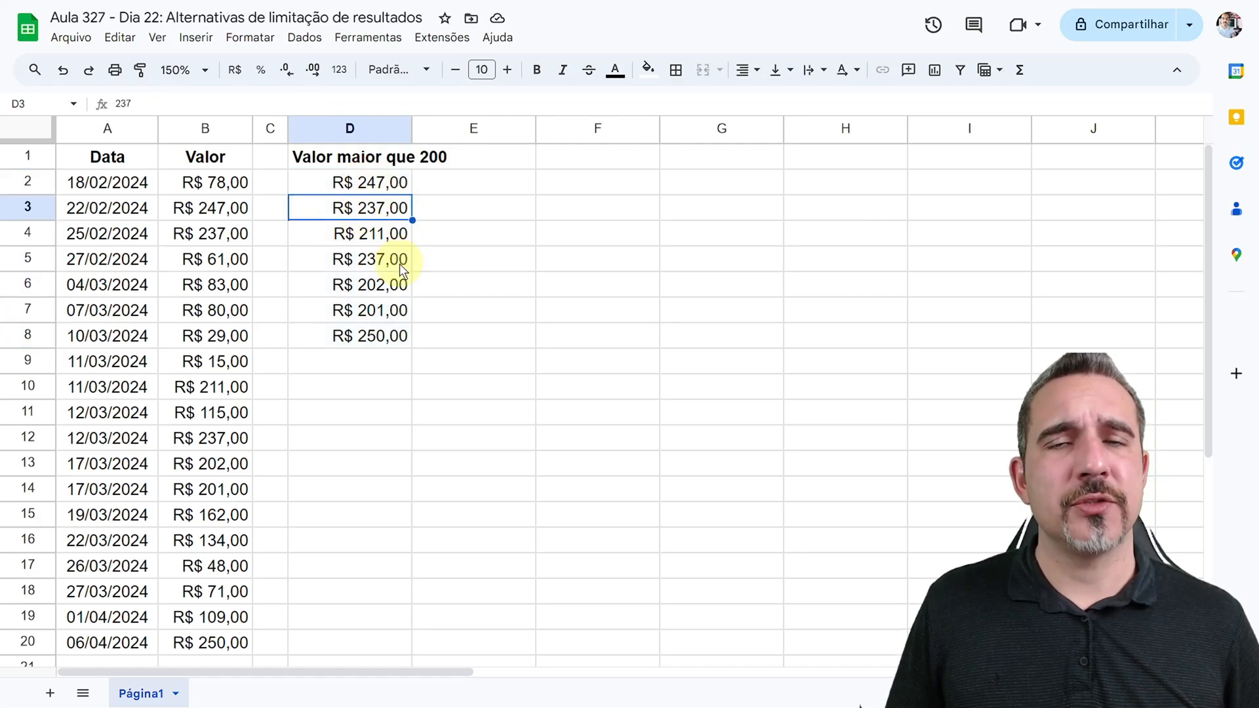
pyautogui.moveTo(373, 235); pyautogui.dragTo(380, 336)
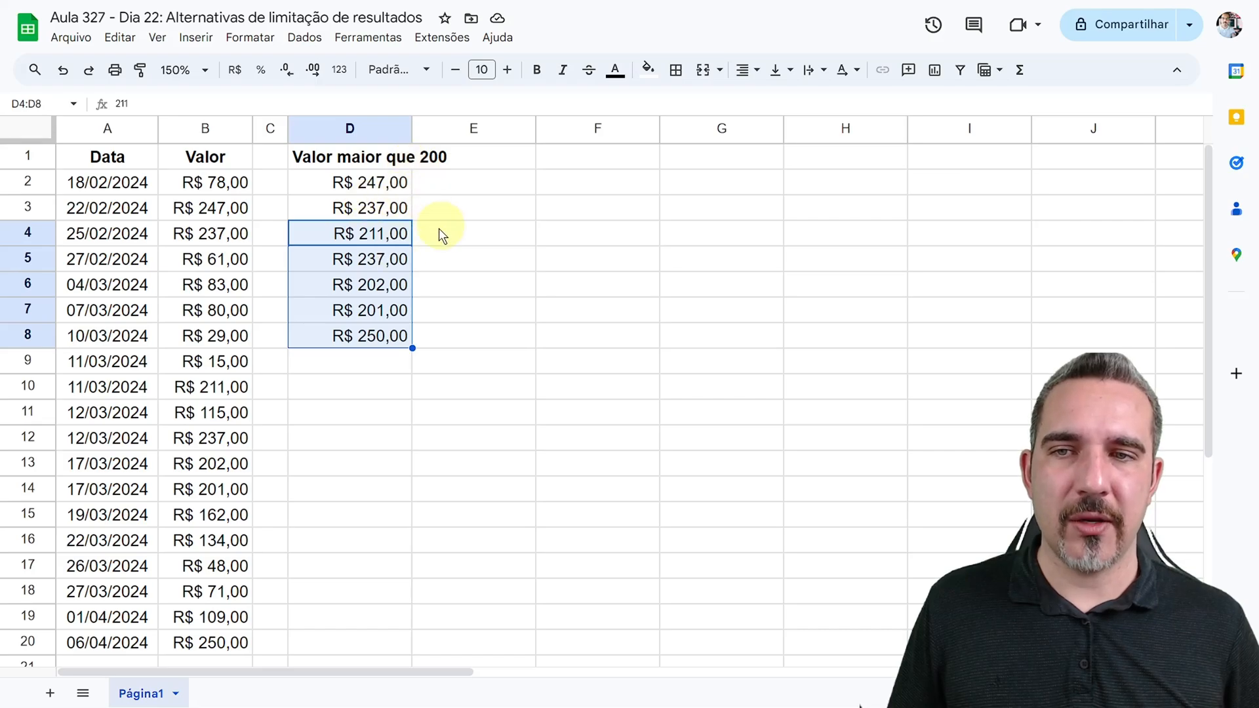
pyautogui.click(349, 183)
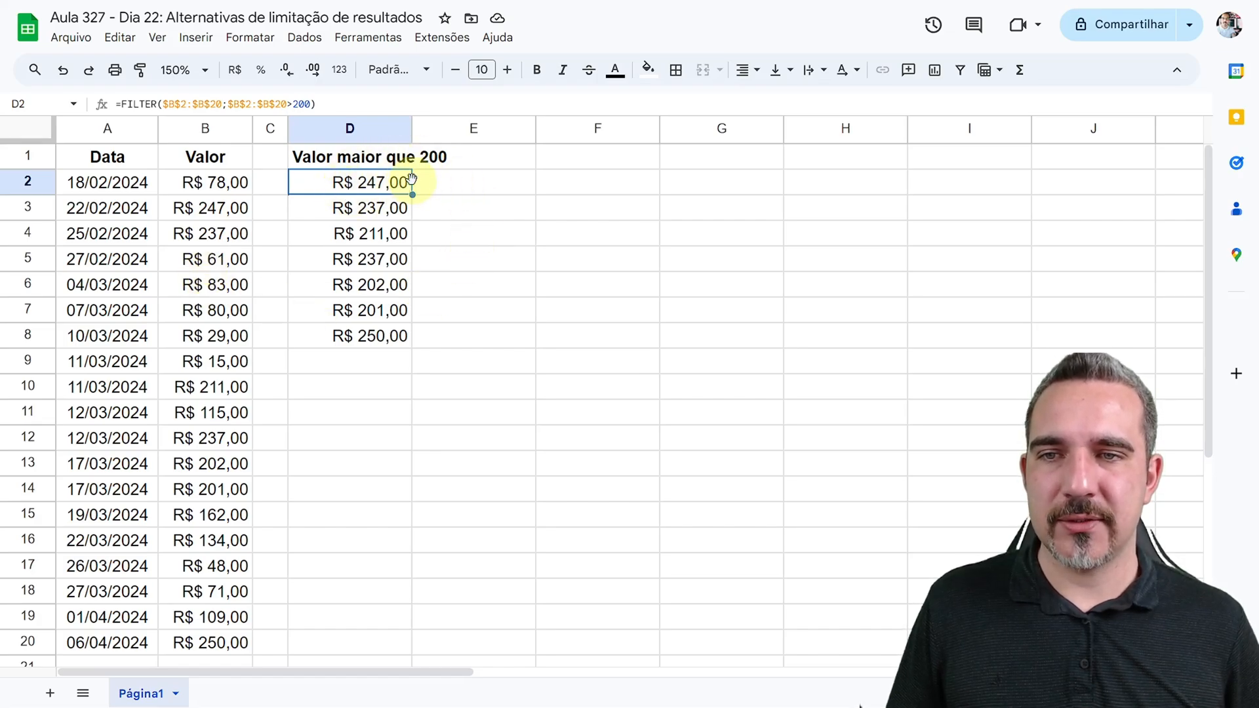
pyautogui.doubleClick(363, 181)
pyautogui.press('Return')
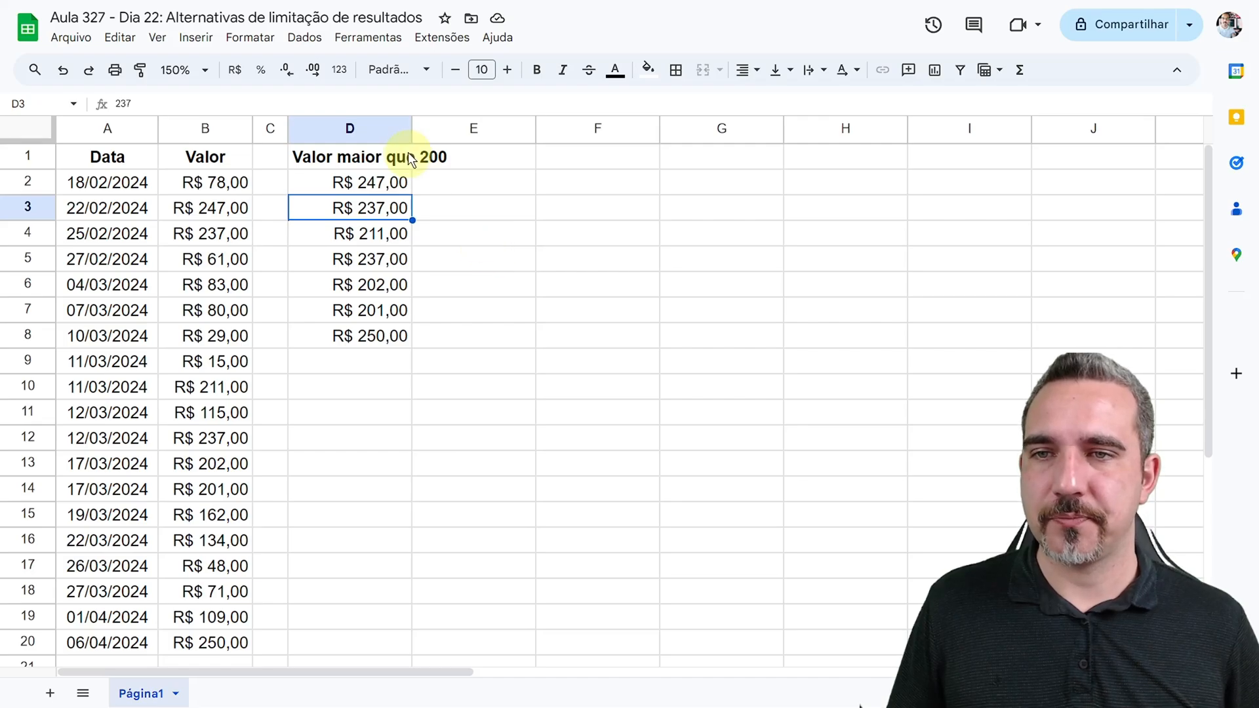
# Widen column D so that its whole heading fits inside the cell
pyautogui.moveTo(412, 126); pyautogui.dragTo(452, 128)
pyautogui.click(357, 159)
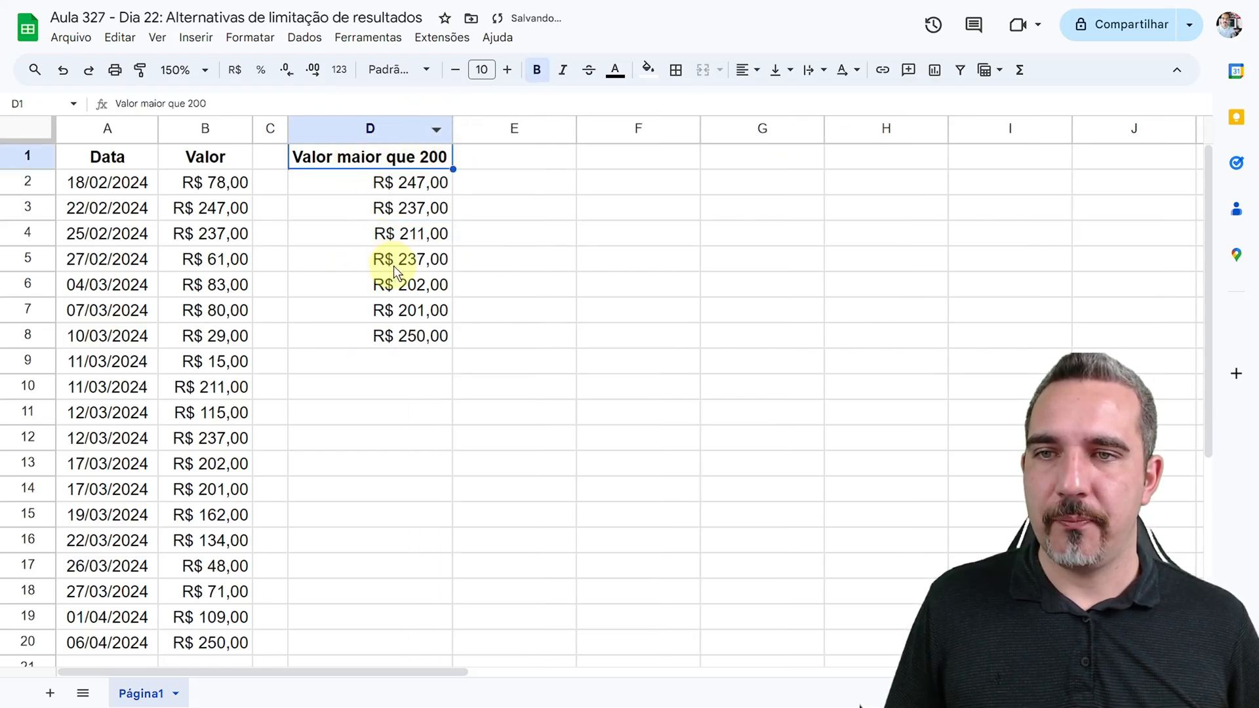
# Insert the UPLUS function in front of FILTER in the D2 formula
pyautogui.doubleClick(385, 185)
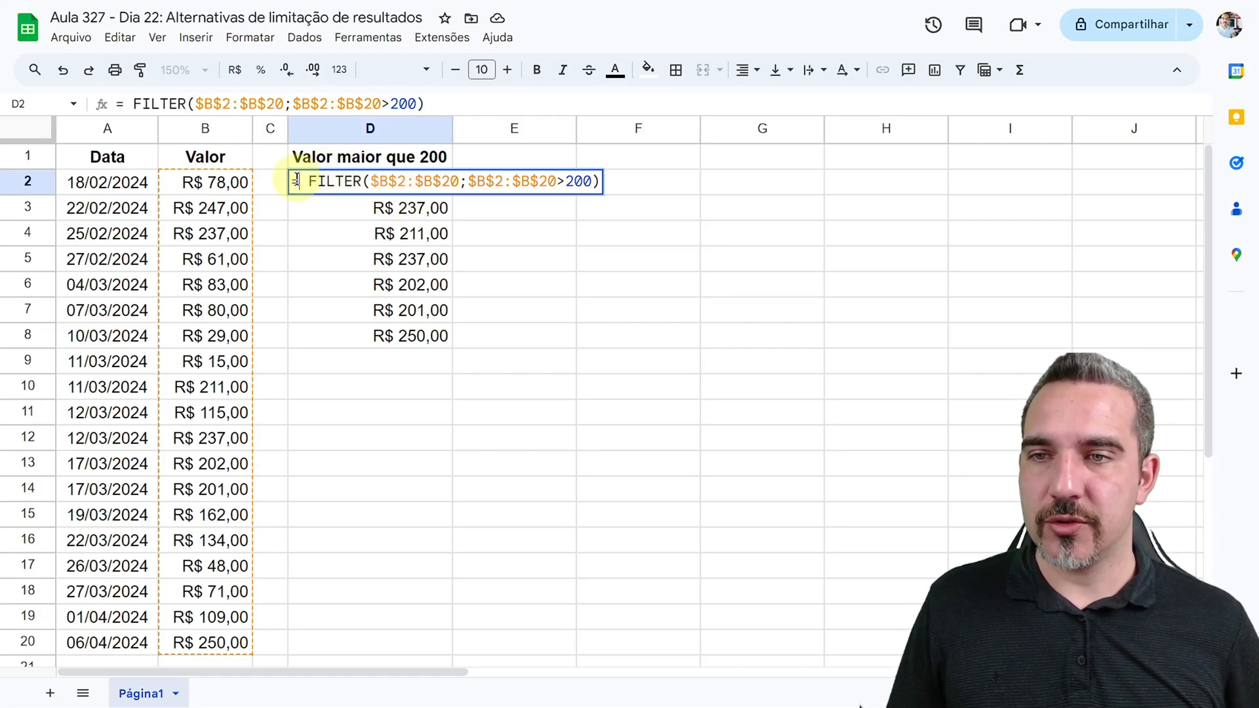
pyautogui.write('up')
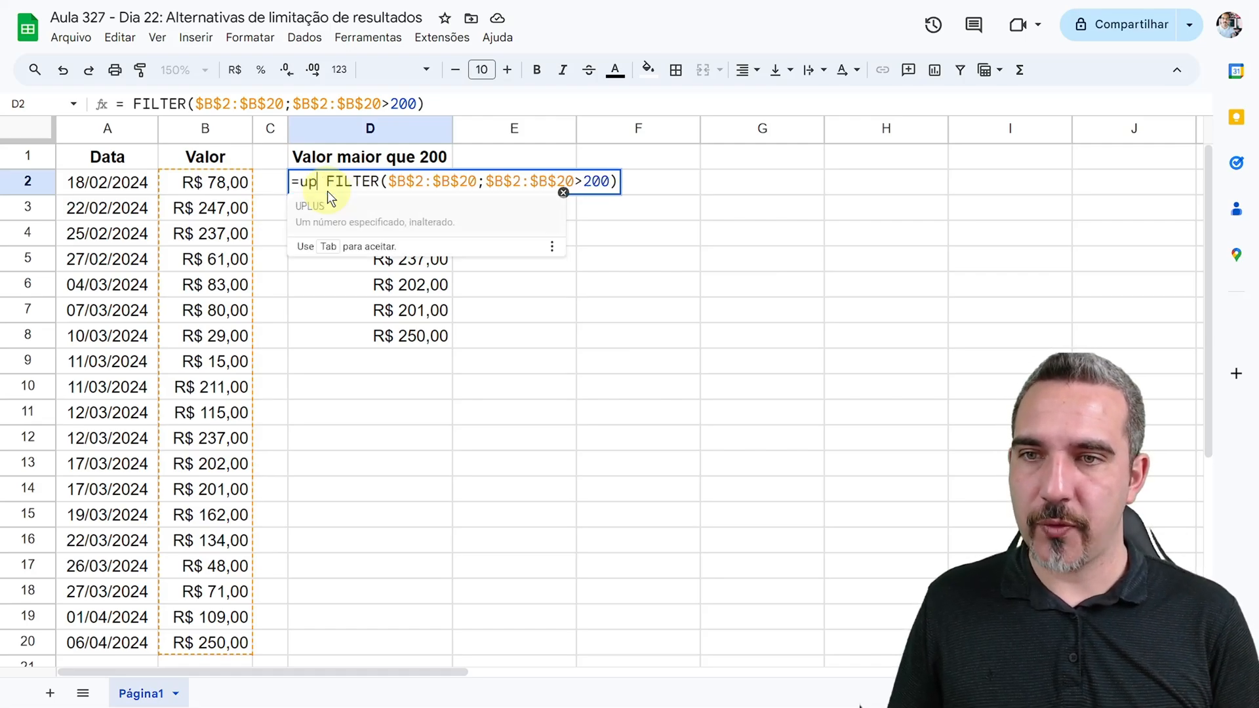
pyautogui.click(339, 225)
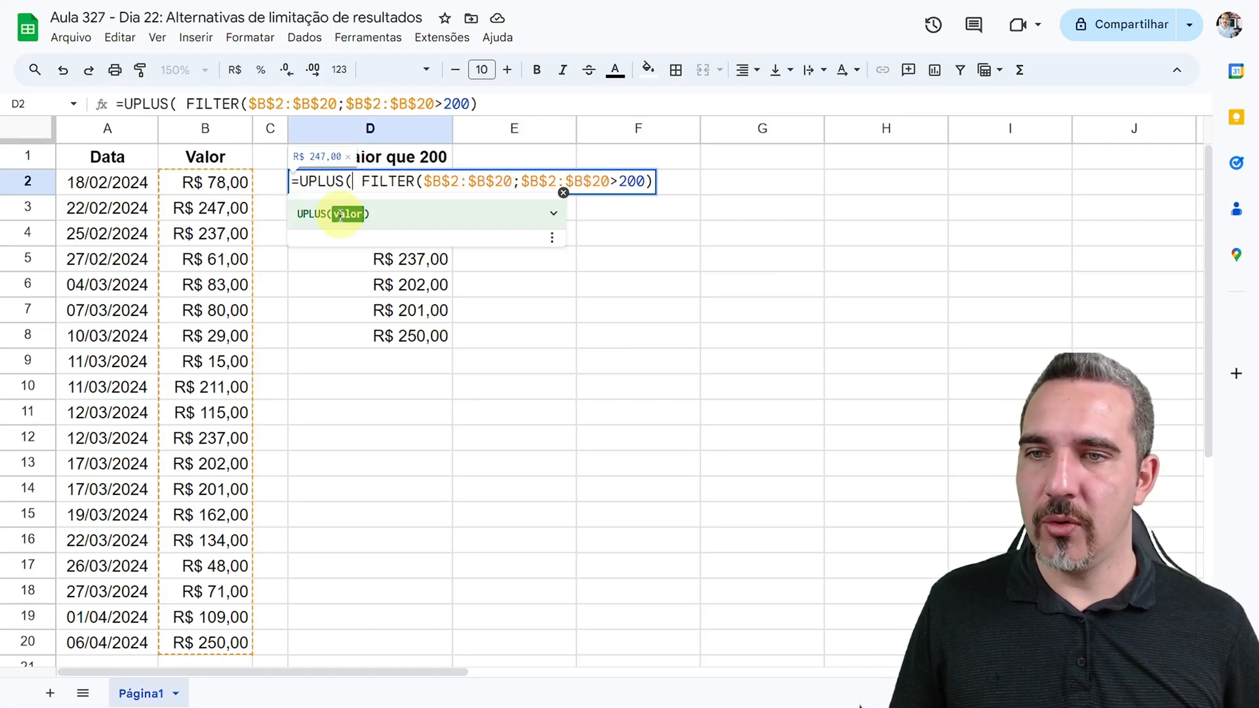
pyautogui.doubleClick(303, 182)
pyautogui.doubleClick(313, 182)
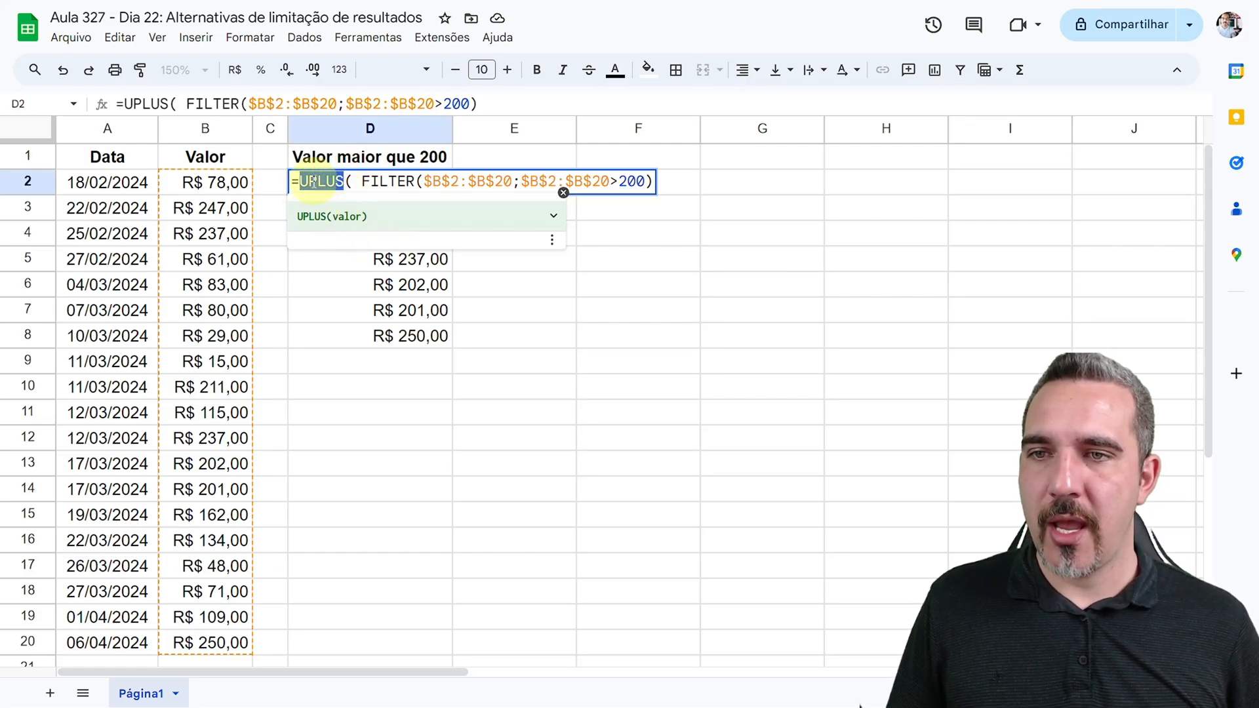
pyautogui.click(352, 180)
pyautogui.moveTo(346, 178); pyautogui.dragTo(298, 179)
pyautogui.click(350, 178)
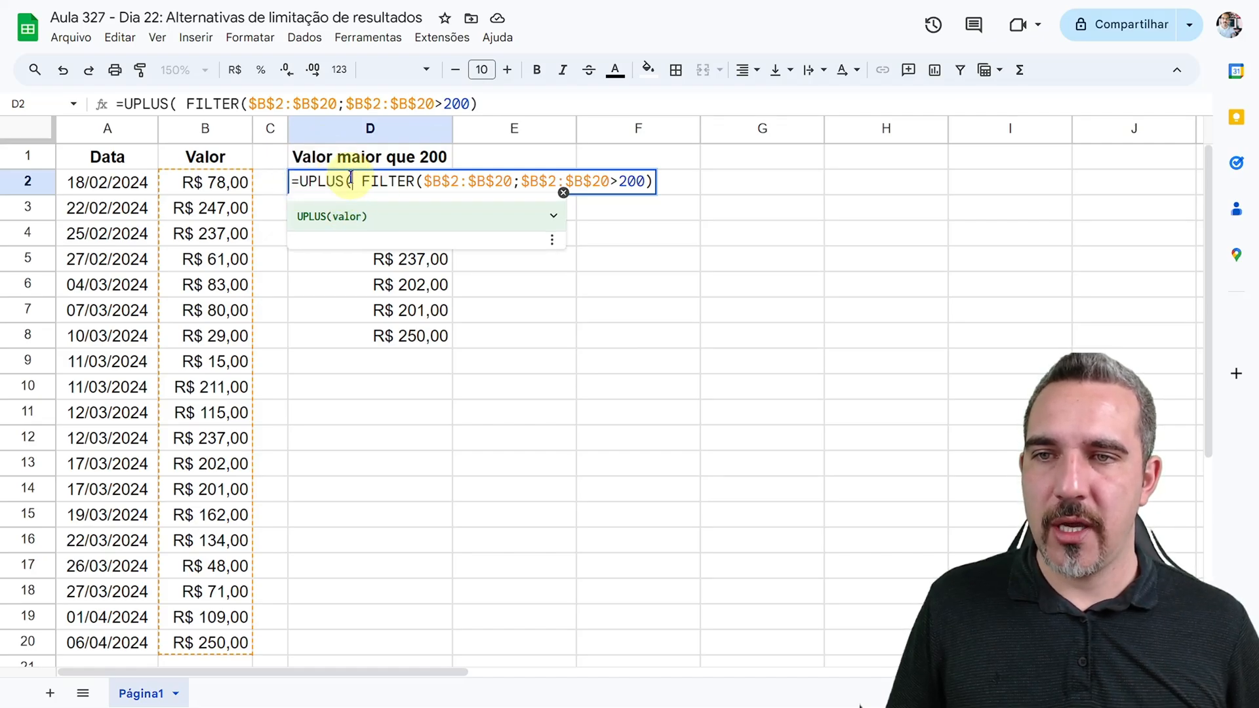
# Expand the UPLUS function help and read what the function returns
pyautogui.click(553, 216)
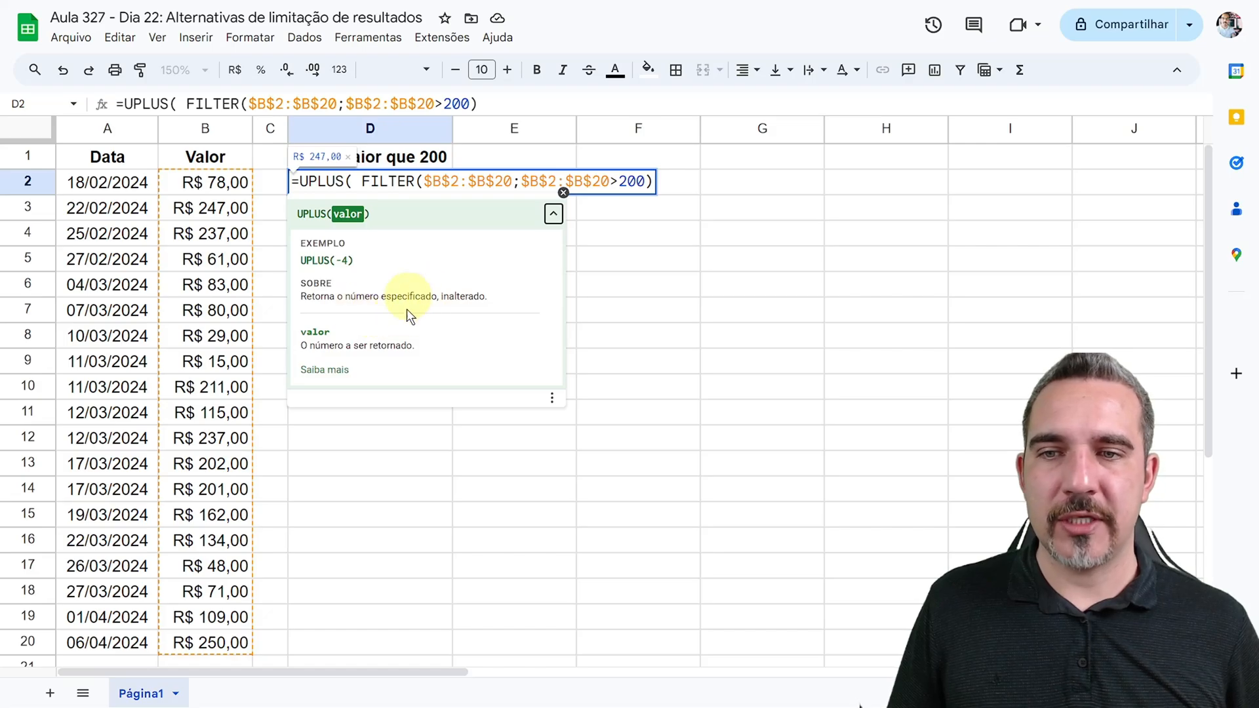
pyautogui.moveTo(303, 298); pyautogui.dragTo(489, 298)
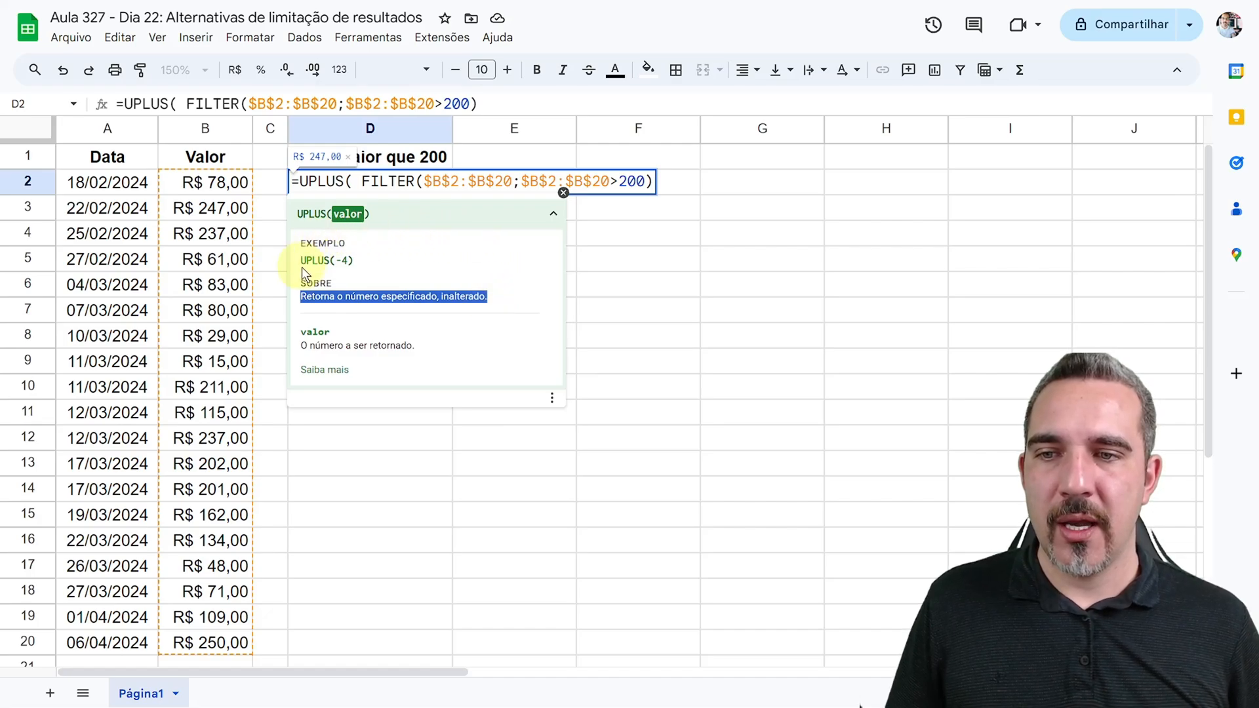
pyautogui.click(365, 183)
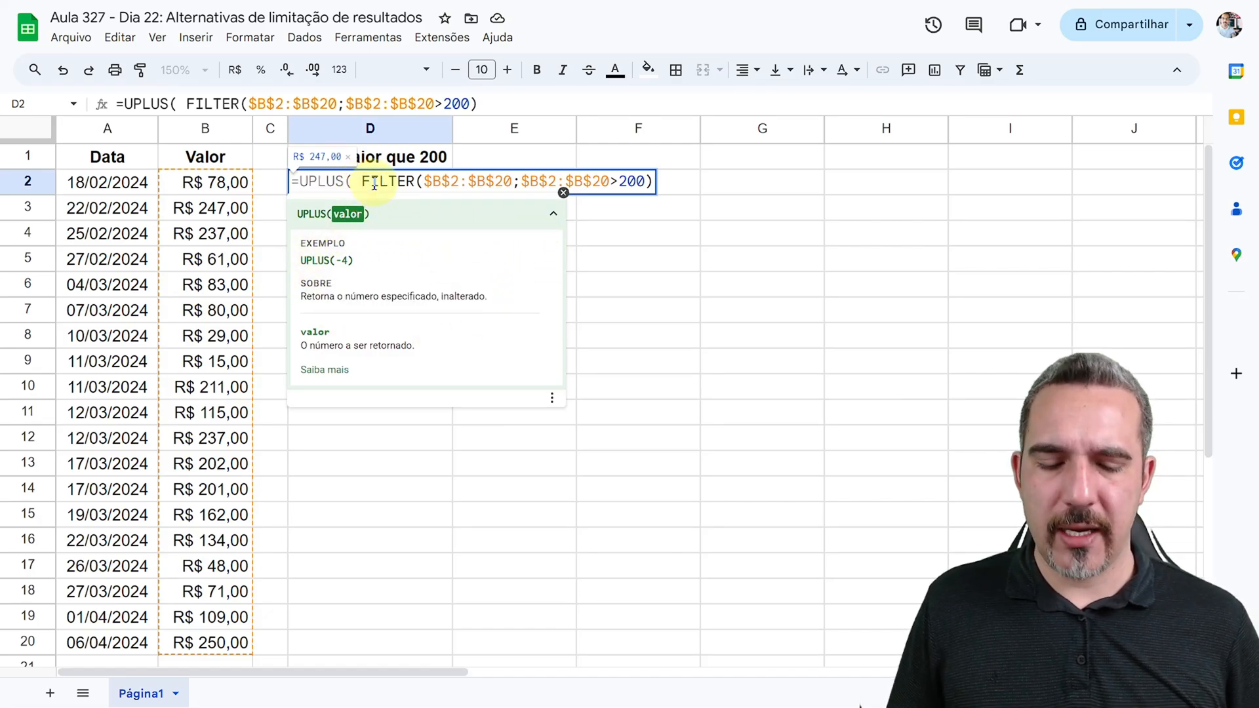
# Remove the space before FILTER, close the UPLUS parenthesis around it and enter the formula in D2
pyautogui.press('BackSpace')
pyautogui.moveTo(352, 182); pyautogui.dragTo(642, 181)
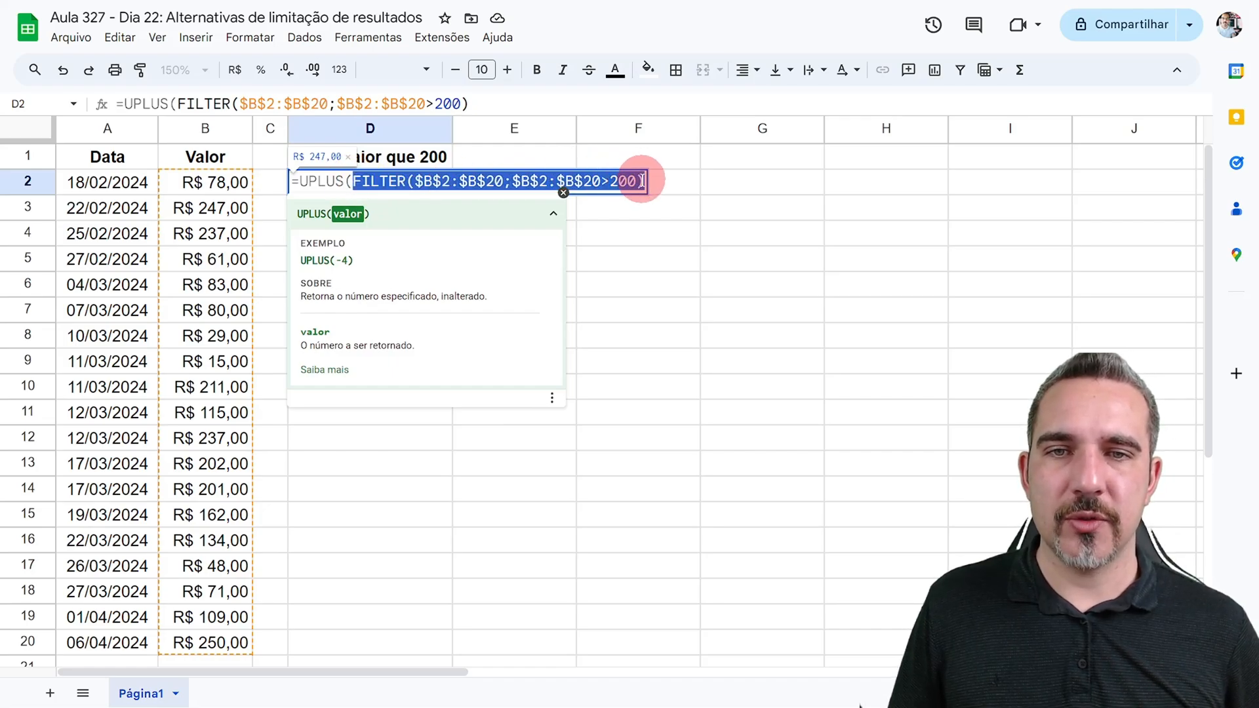
pyautogui.click(490, 181)
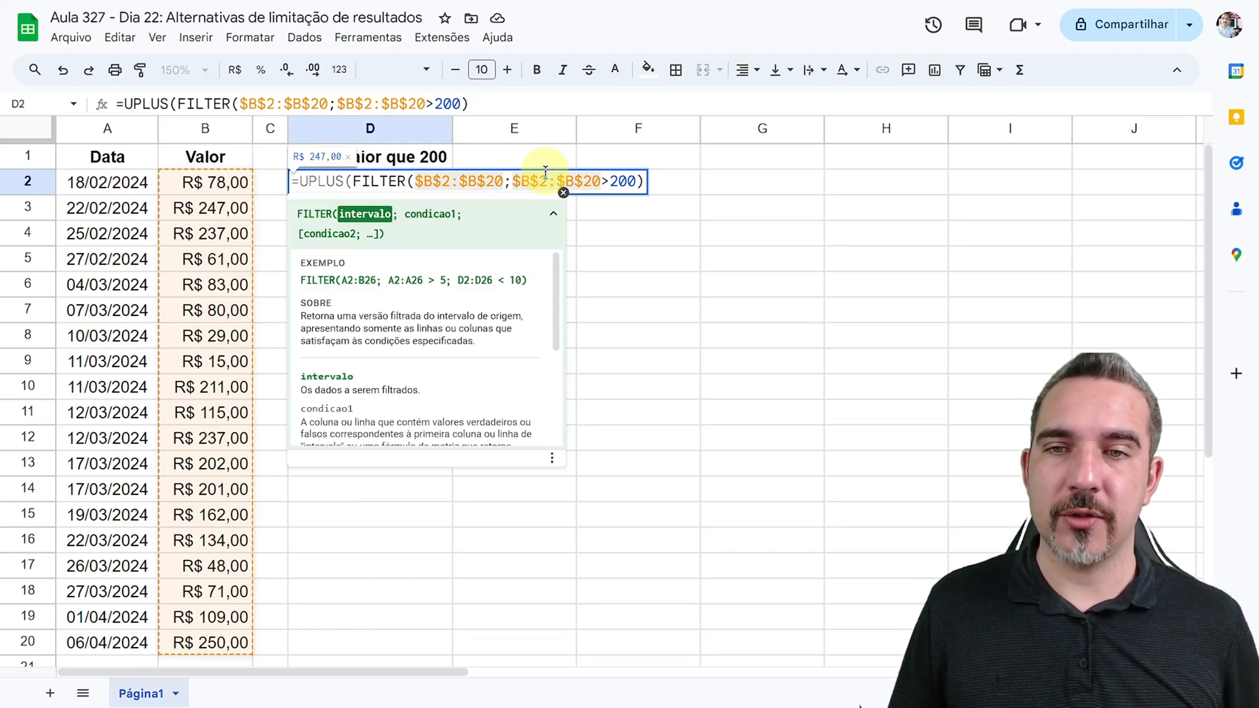
pyautogui.click(646, 181)
pyautogui.write(')')
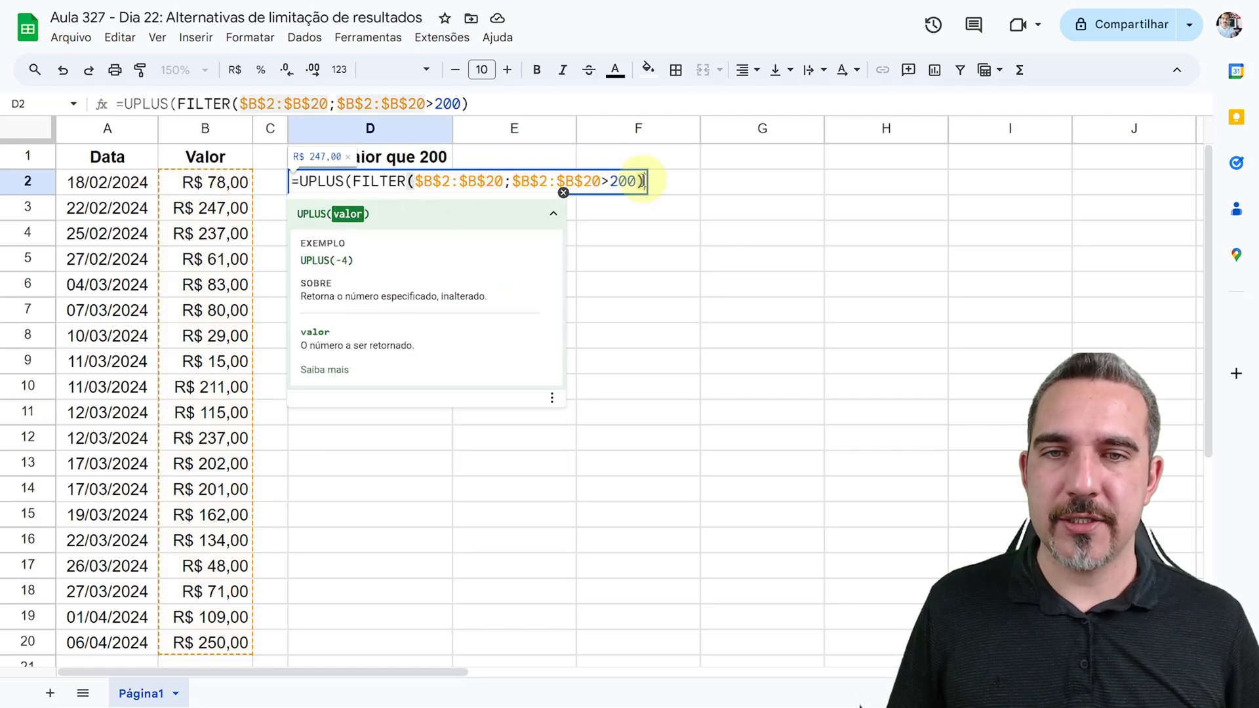
pyautogui.moveTo(353, 181); pyautogui.dragTo(299, 183)
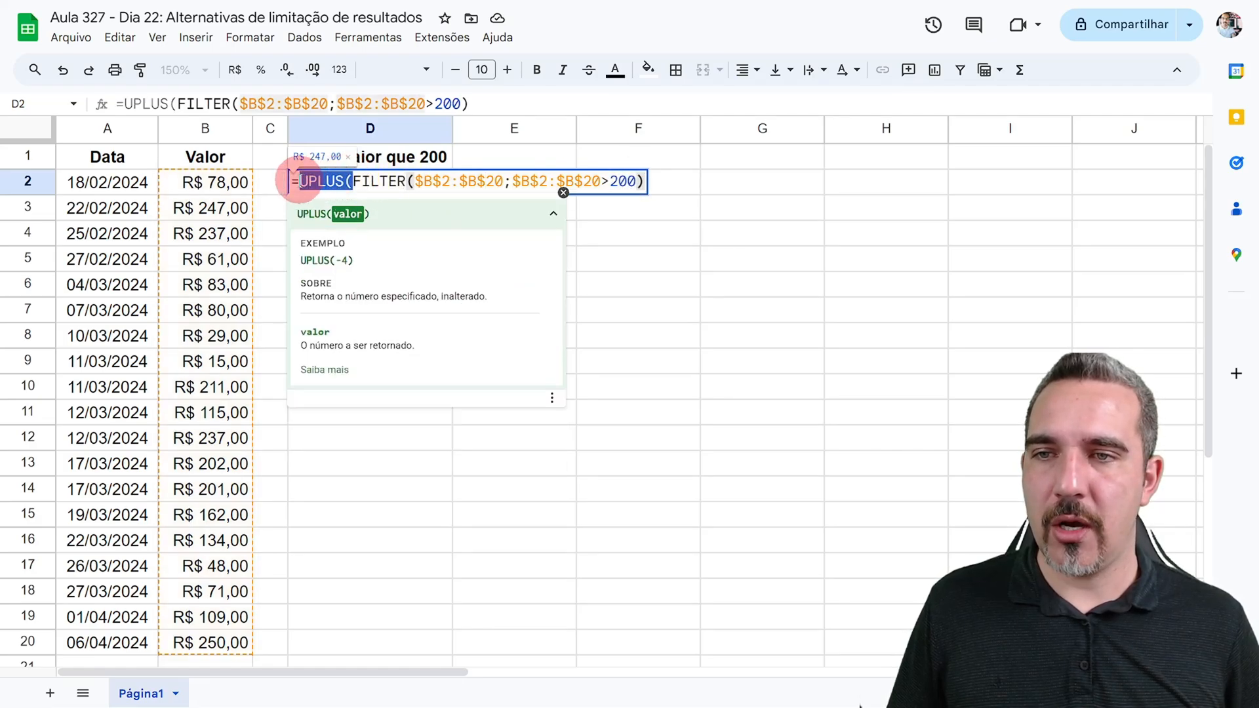
pyautogui.press('Return')
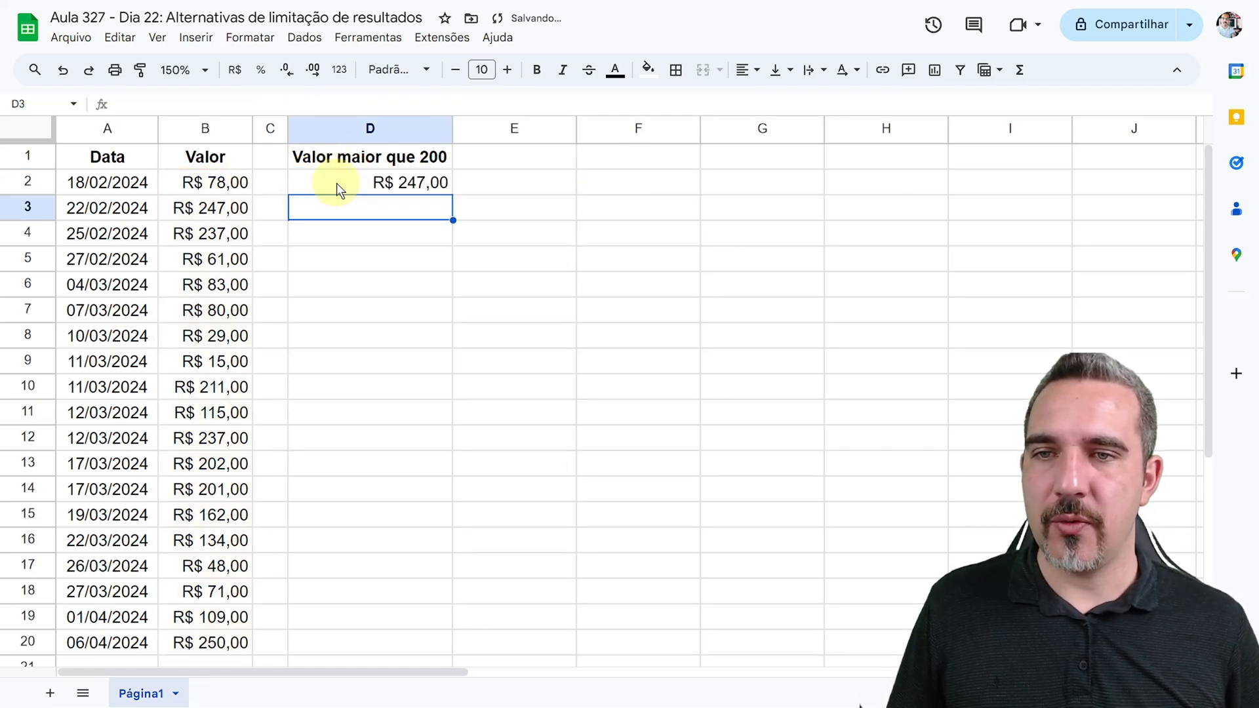
# Copy the UPLUS formula from D2 to F2 and narrow column E to a thin spacer
pyautogui.click(392, 183)
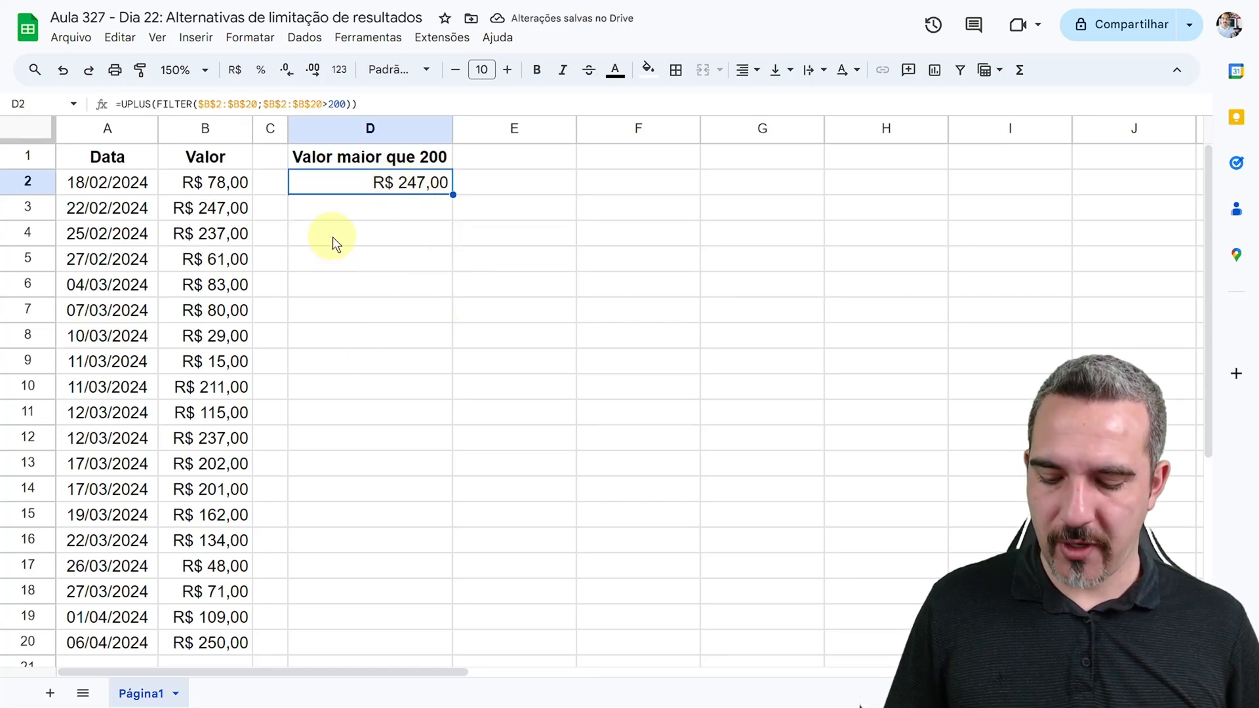
pyautogui.hotkey('ctrl', 'c')
pyautogui.click(598, 188)
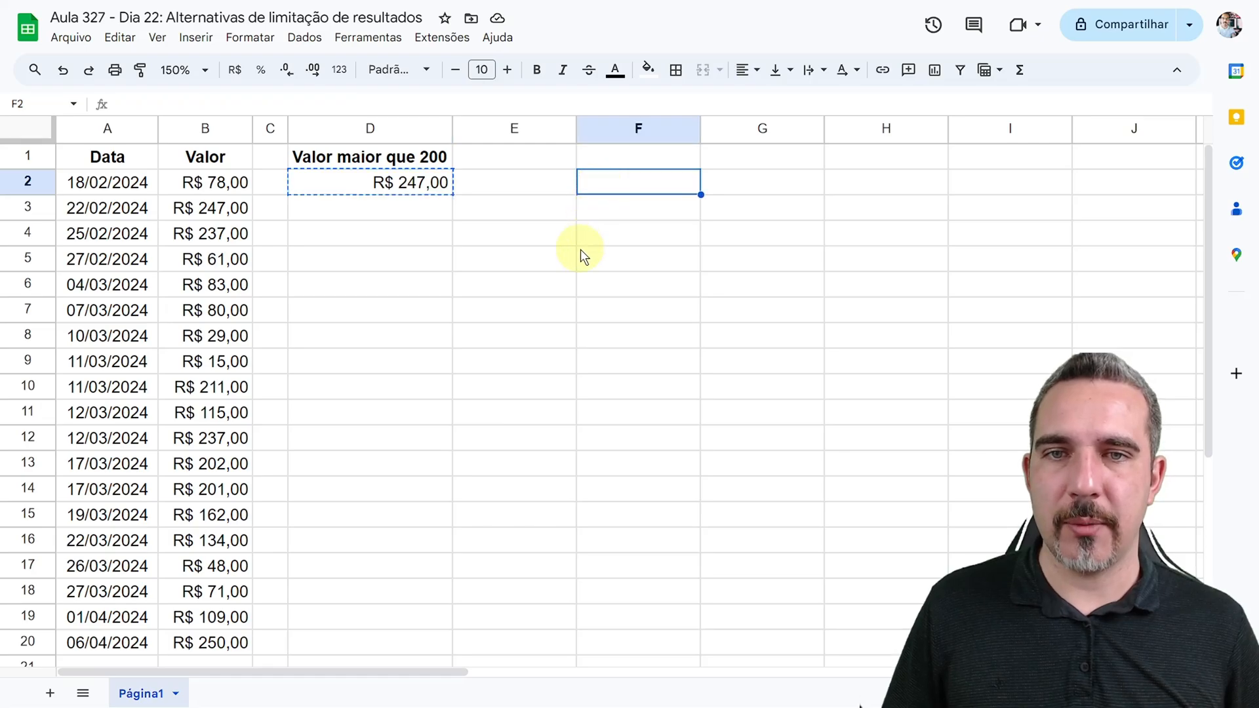
pyautogui.hotkey('ctrl', 'v')
pyautogui.moveTo(577, 129); pyautogui.dragTo(476, 129)
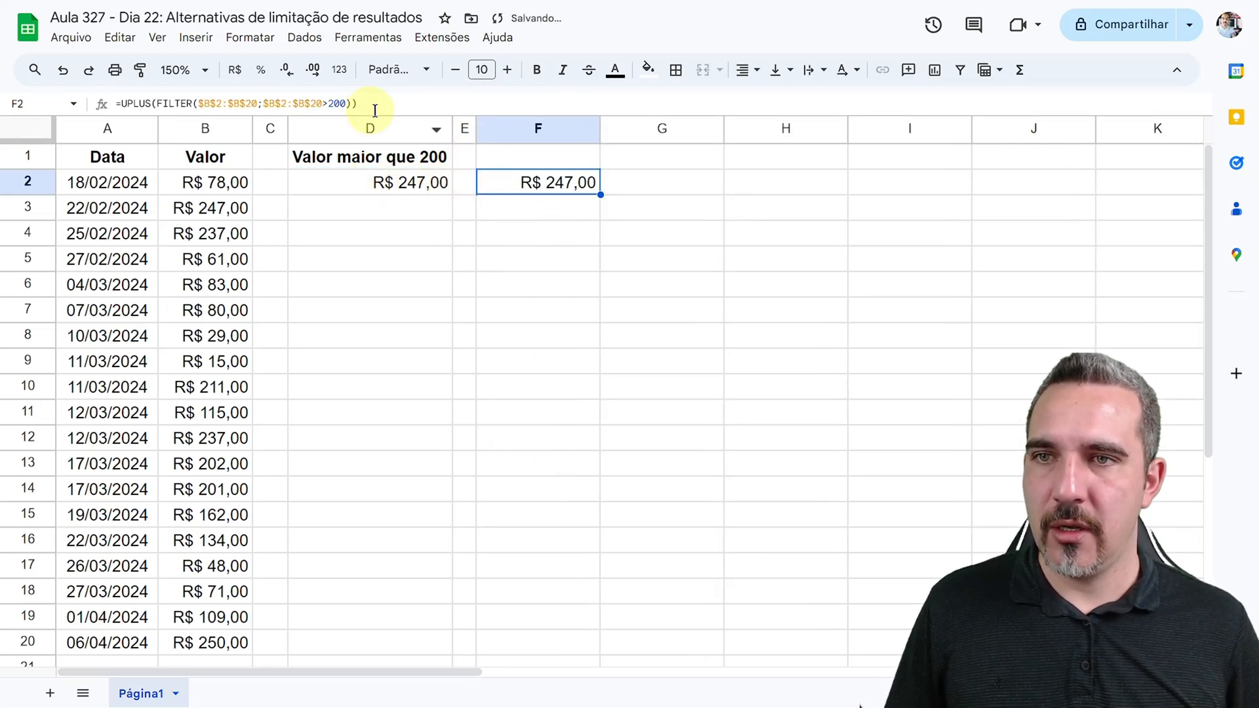
# Cut the whole formula text from F2 and undo the previous changes back to the plain FILTER formula in D2
pyautogui.moveTo(359, 103); pyautogui.dragTo(113, 105)
pyautogui.hotkey('ctrl', 'x')
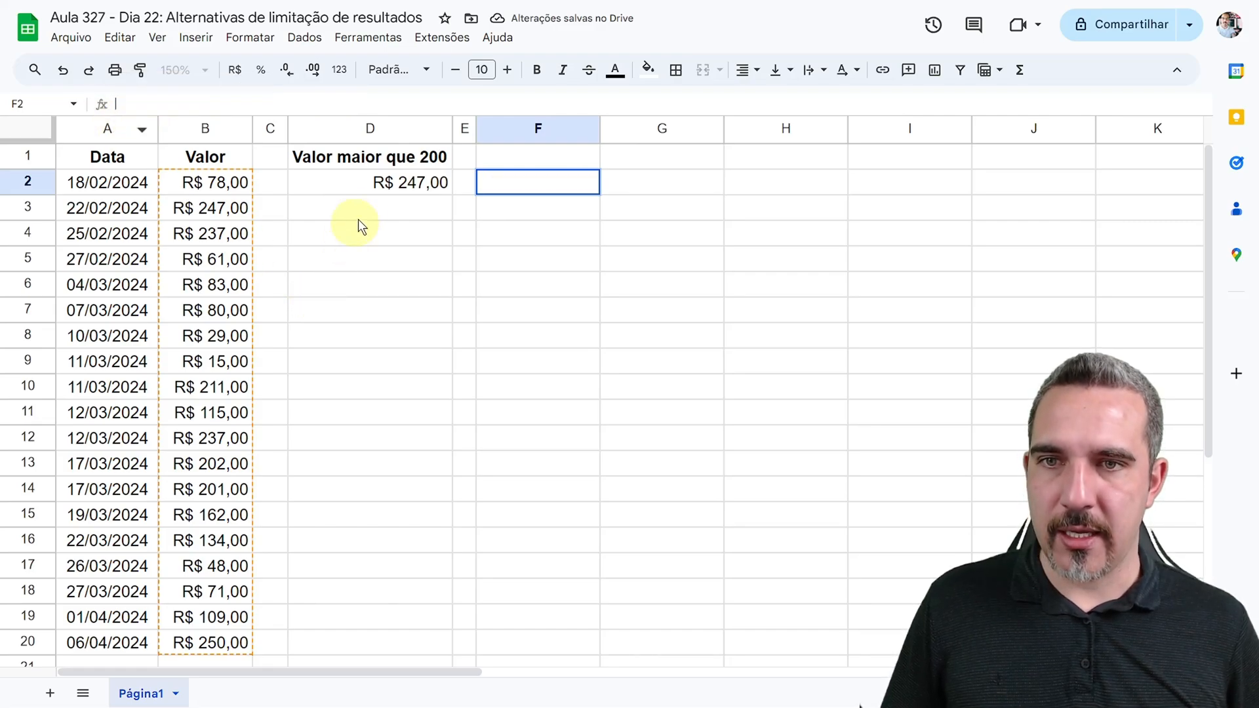
pyautogui.click(379, 188)
pyautogui.hotkey('ctrl', 'z')
pyautogui.hotkey('ctrl', 'z')
pyautogui.hotkey('ctrl', 'z')
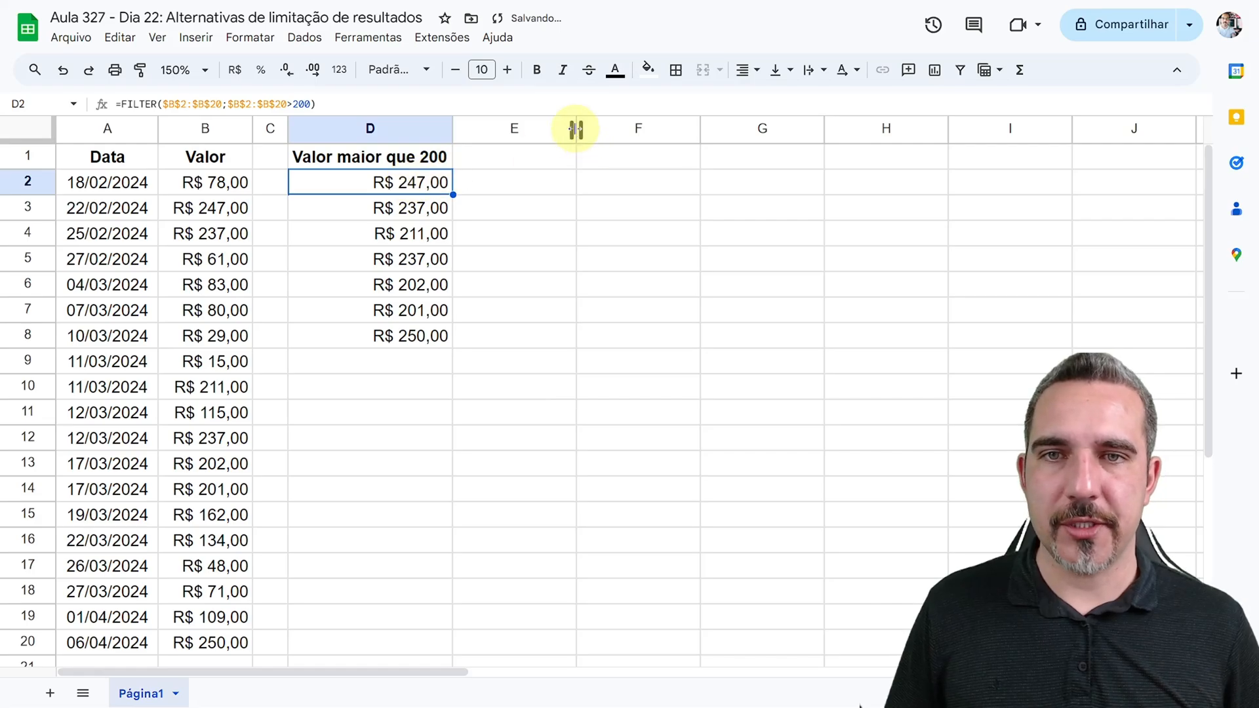
# Narrow column E to a thin spacer and paste the cut formula =UPLUS(FILTER($B$2:$B$20;$B$2:$B$20>200)) into F2
pyautogui.moveTo(577, 128); pyautogui.dragTo(475, 129)
pyautogui.click(525, 179)
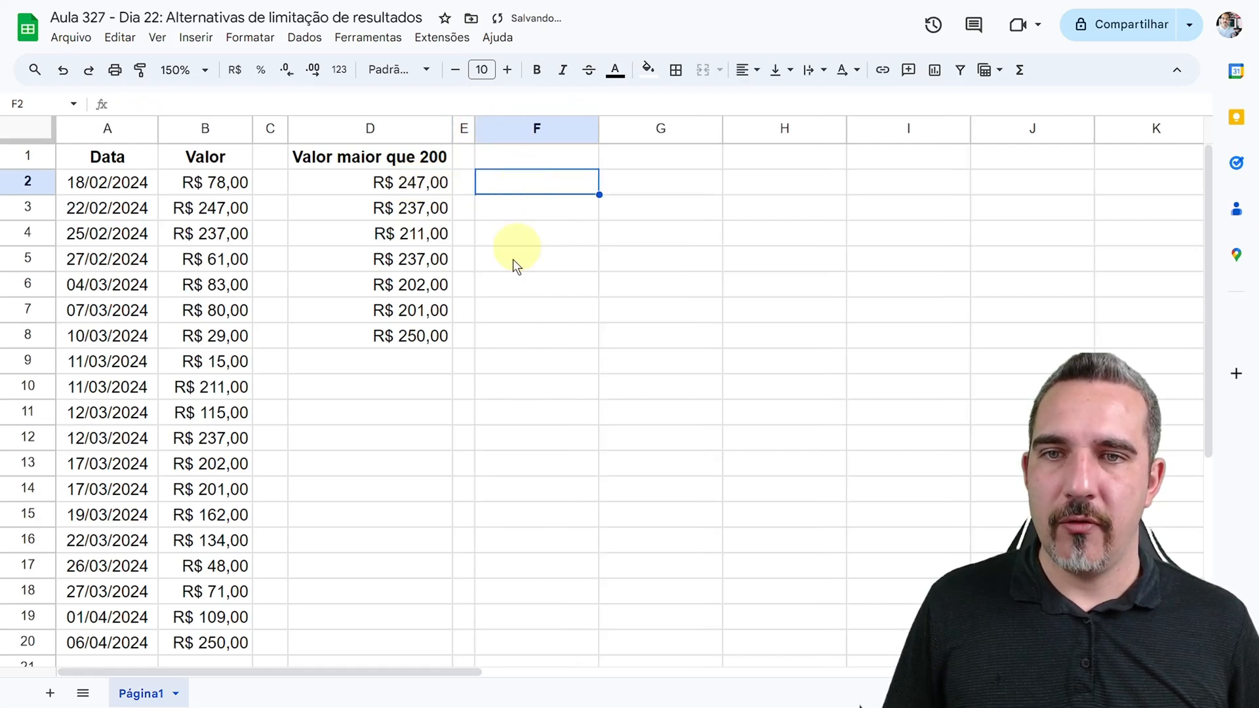
pyautogui.click(353, 109)
pyautogui.hotkey('ctrl', 'v')
pyautogui.press('Return')
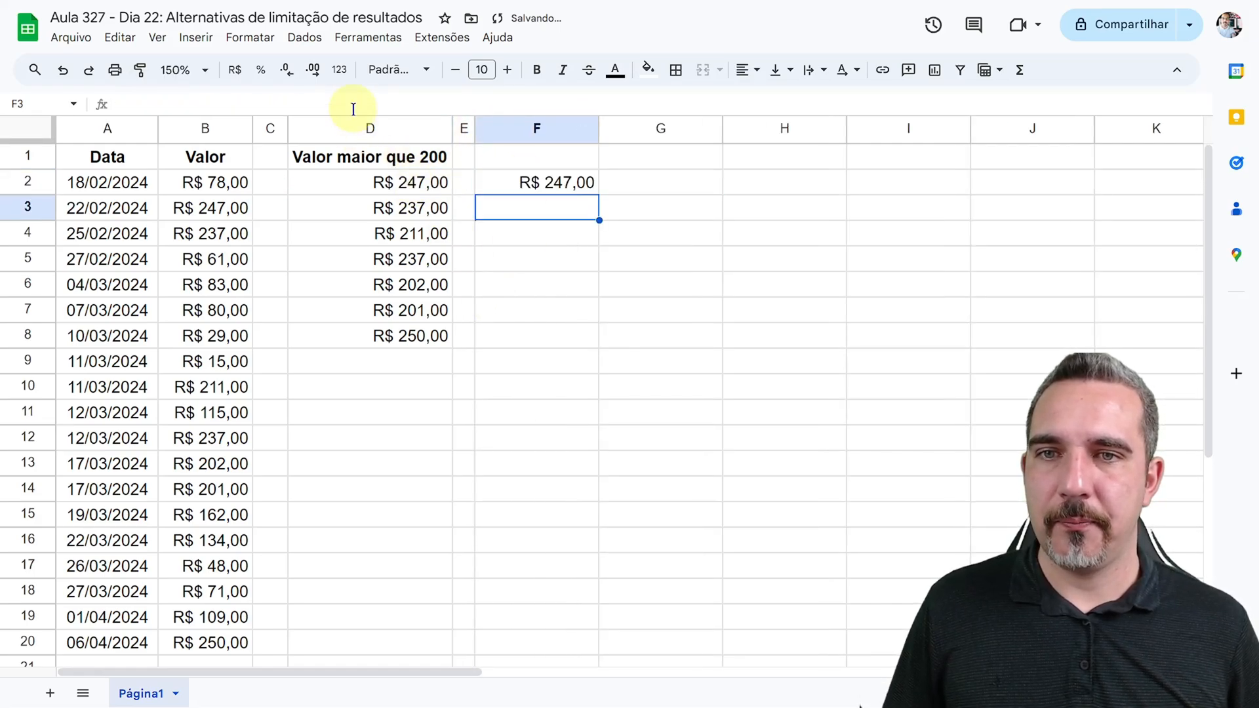
# Enter the heading "Primeiro Resultado maior que 200" in F1 and make it bold
pyautogui.click(404, 186)
pyautogui.click(518, 160)
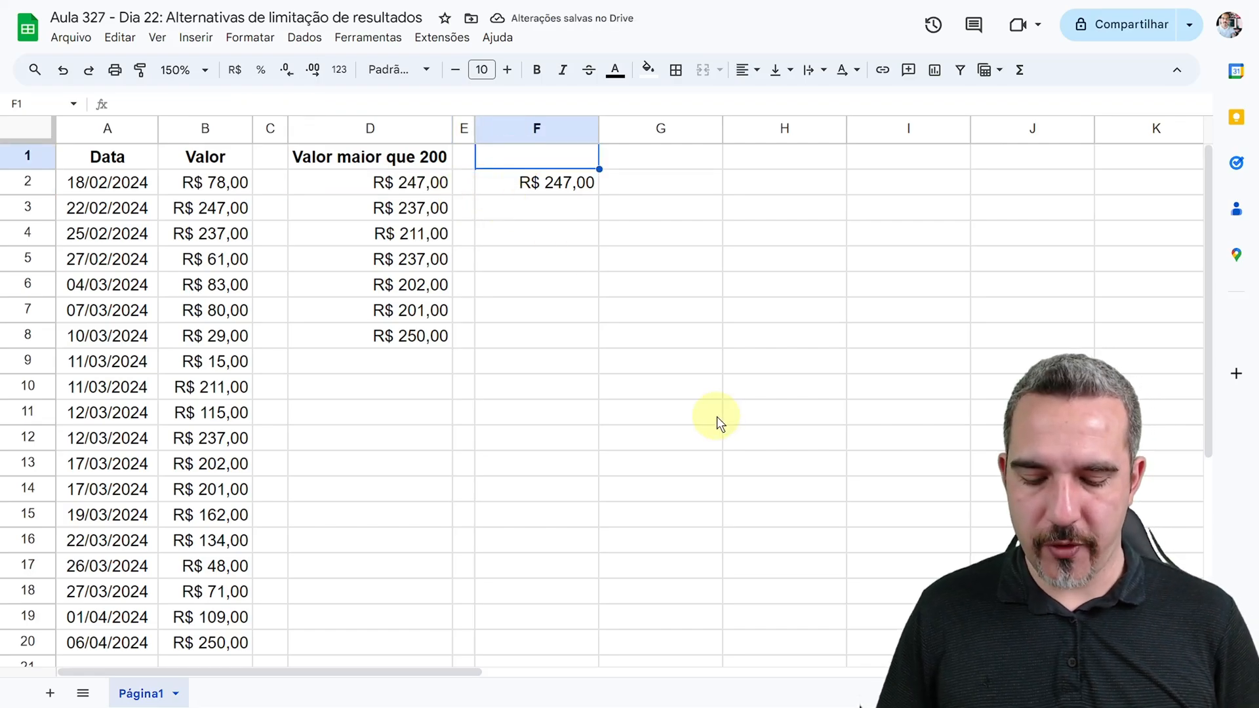
pyautogui.write('Primeiro')
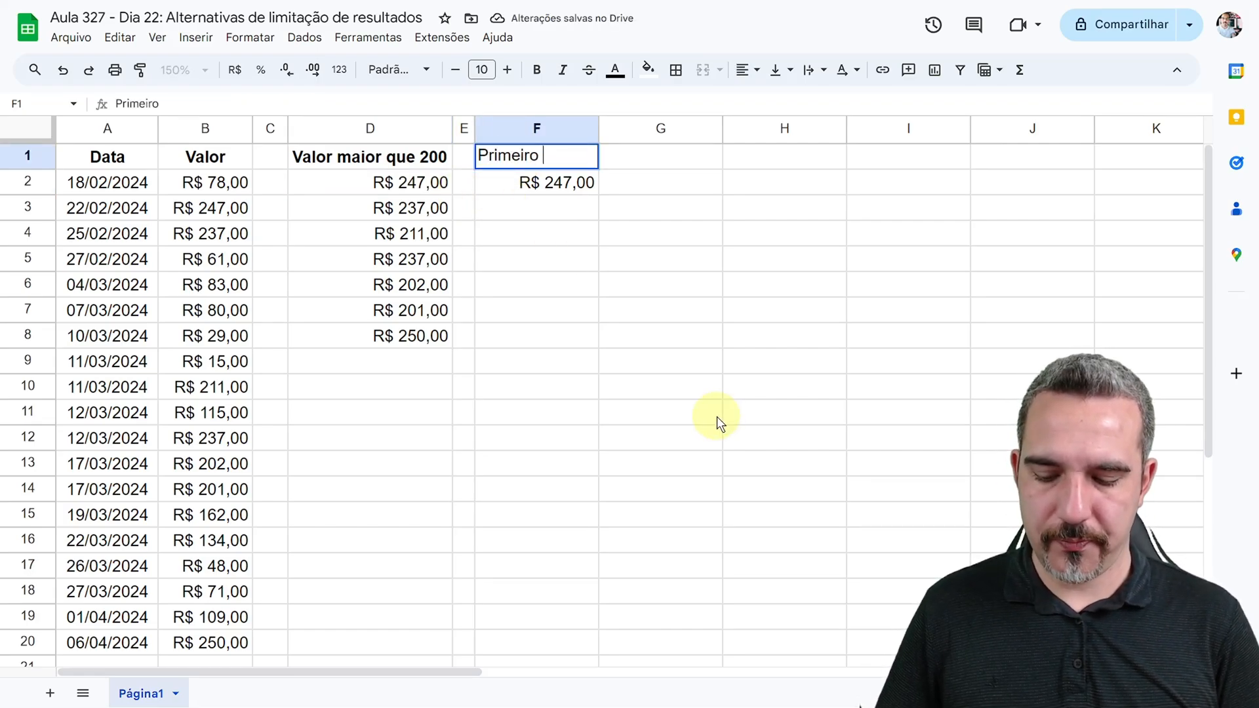
pyautogui.write(' Resultado ')
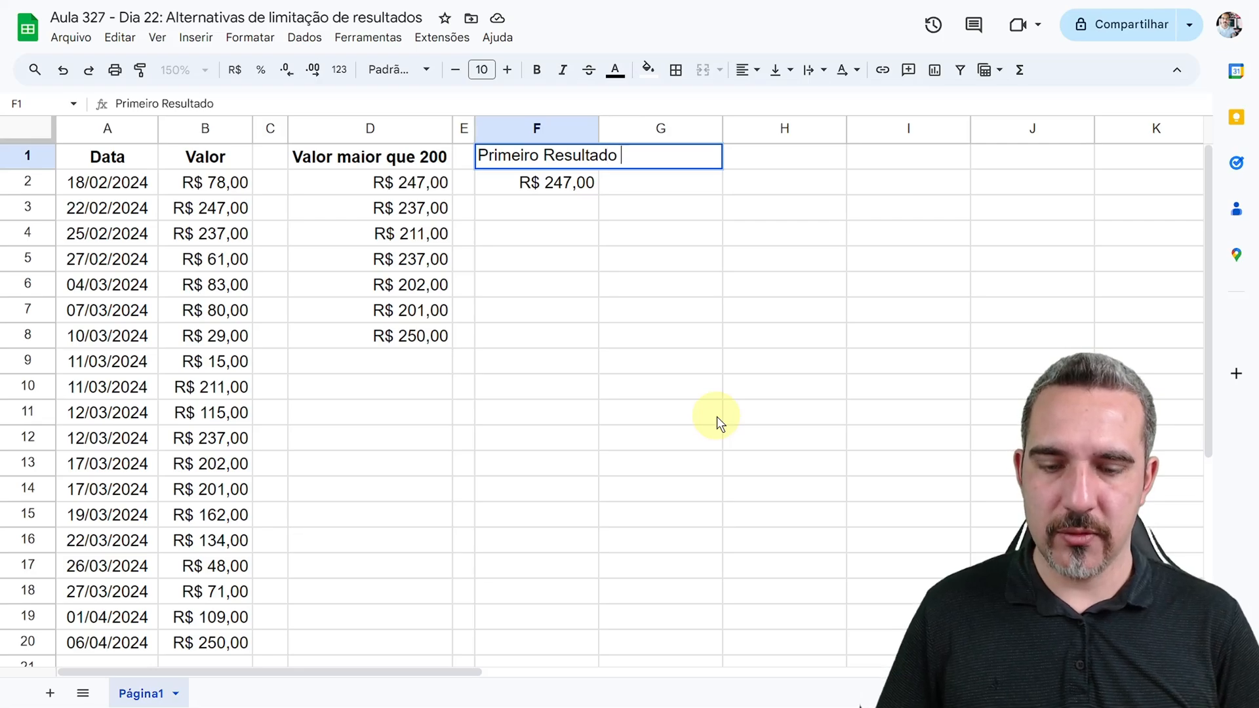
pyautogui.write('maior que 200')
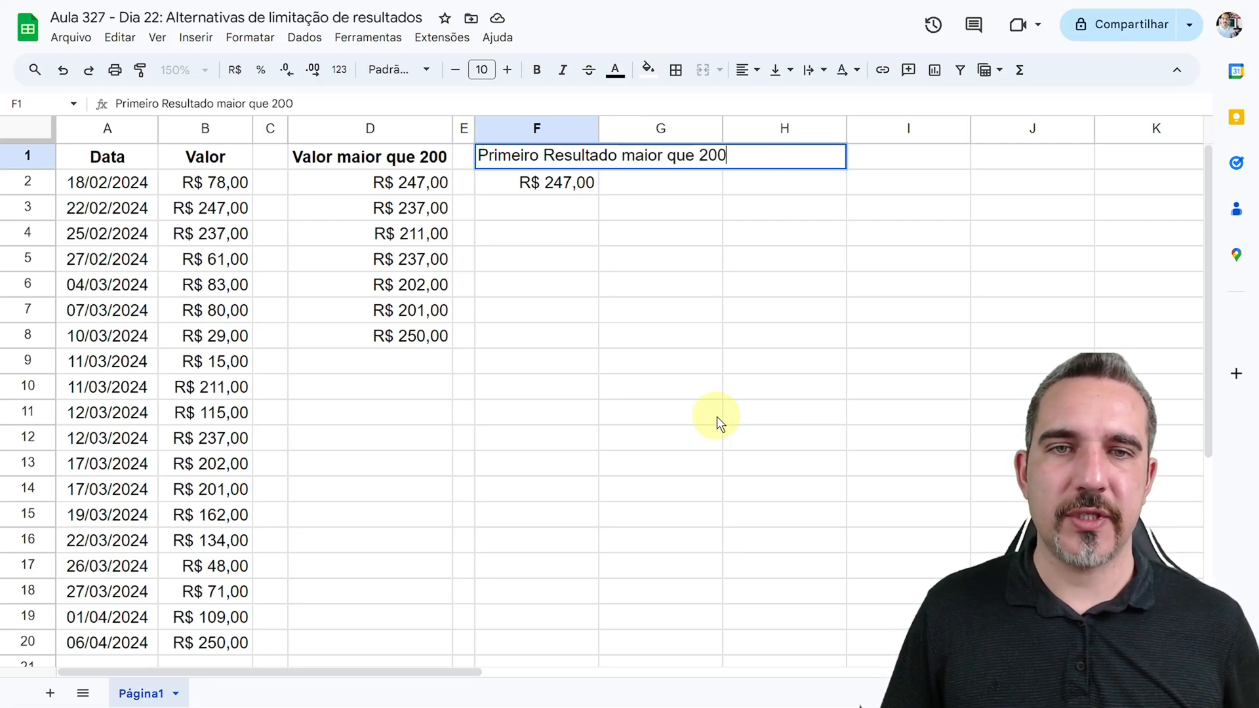
pyautogui.press('Return')
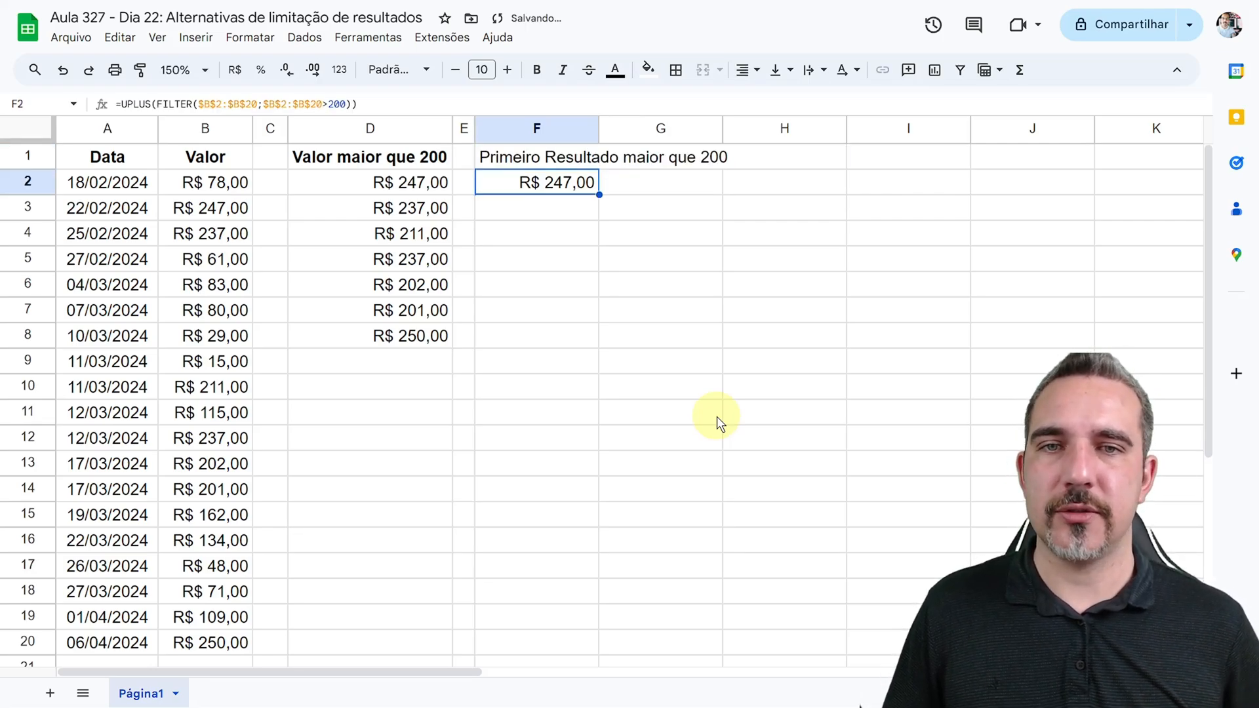
pyautogui.click(548, 159)
pyautogui.hotkey('ctrl', 'b')
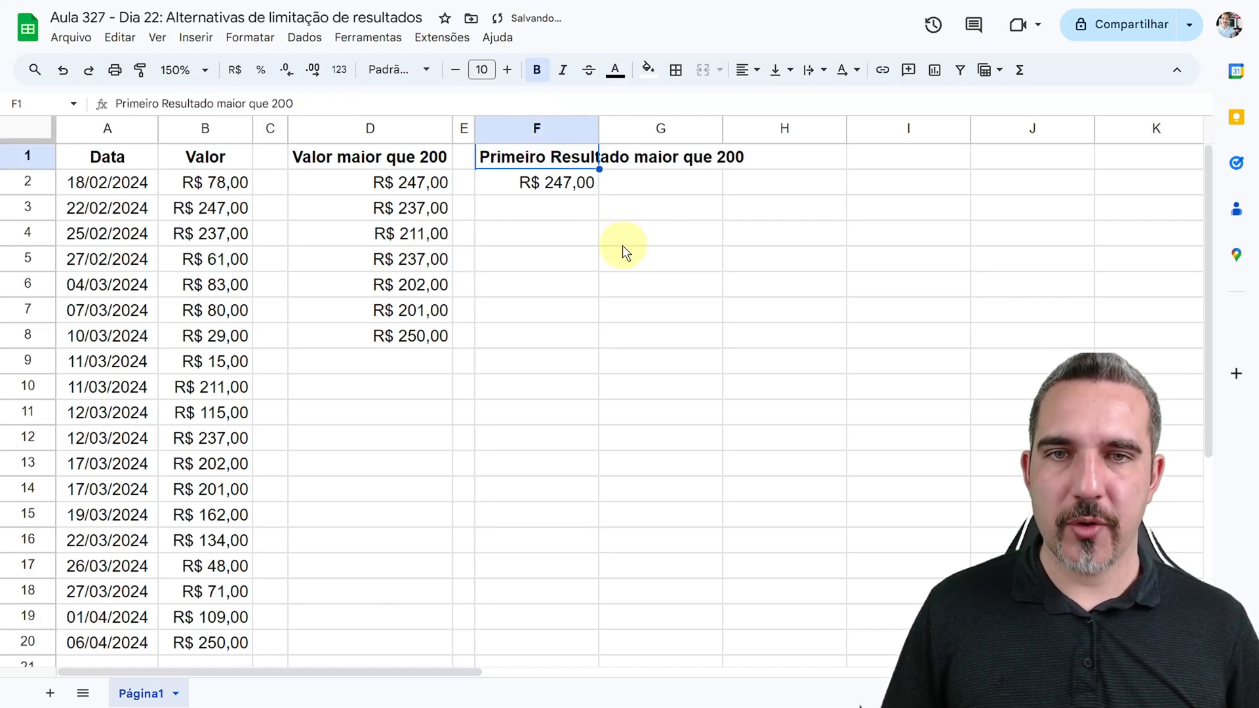
# Add a filter to the Data and Valor table and sort it by Valor from Z to A
pyautogui.click(564, 216)
pyautogui.click(424, 184)
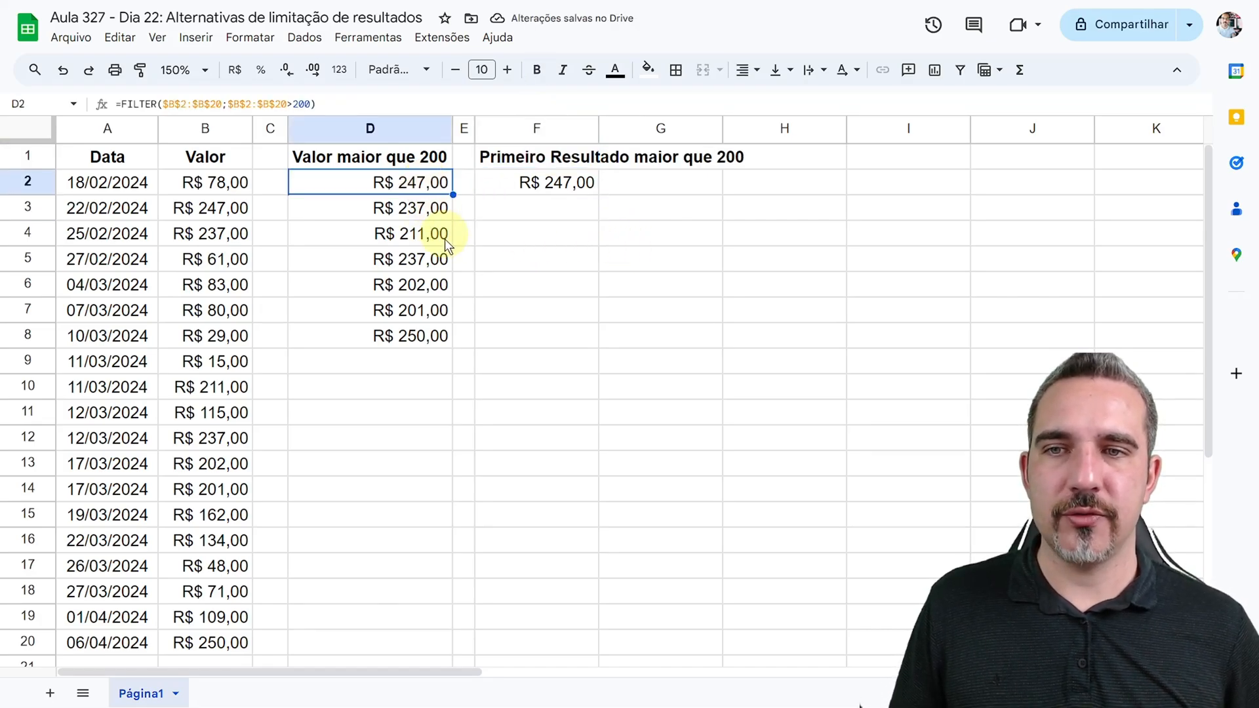
pyautogui.moveTo(195, 184); pyautogui.dragTo(217, 386)
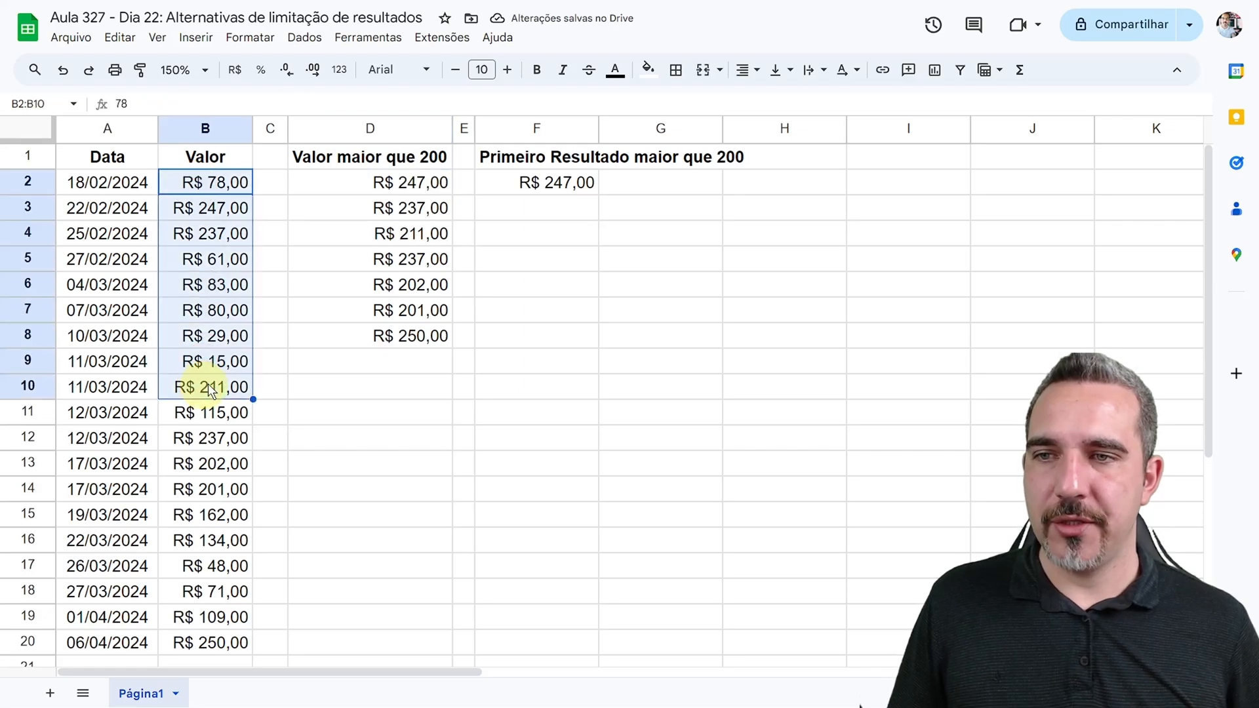
pyautogui.moveTo(140, 158); pyautogui.dragTo(196, 159)
pyautogui.click(960, 70)
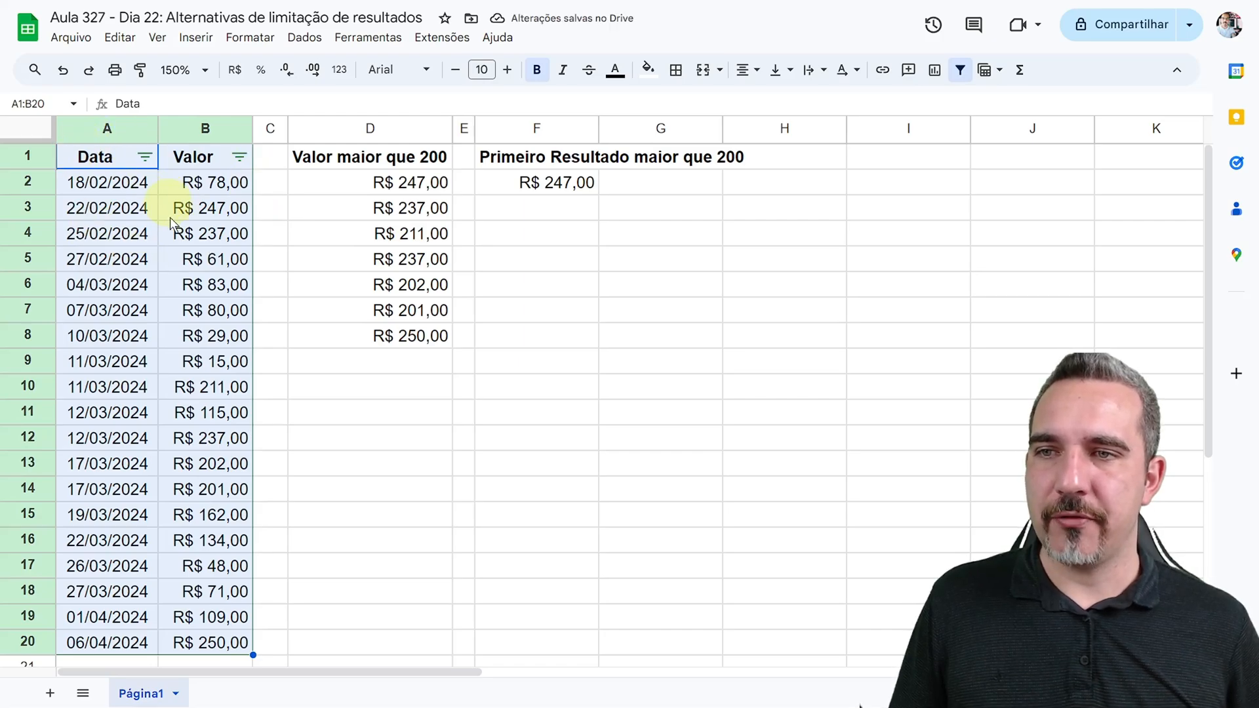
pyautogui.click(240, 157)
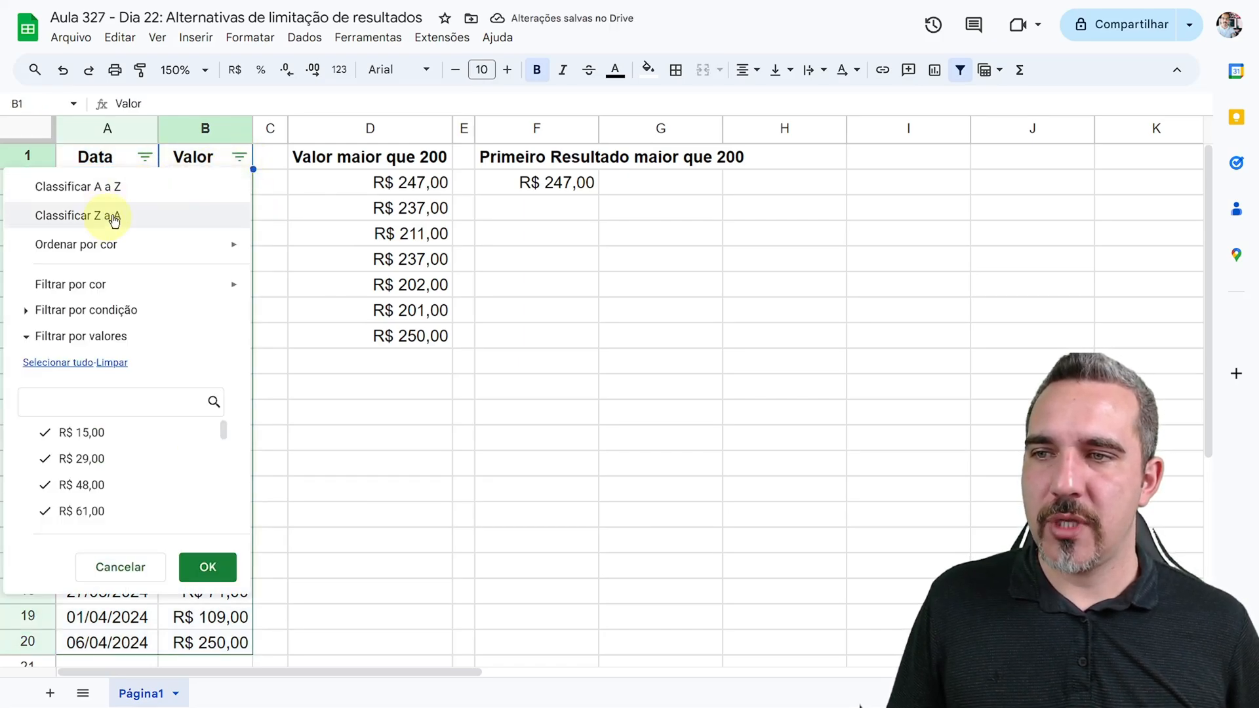
pyautogui.click(242, 156)
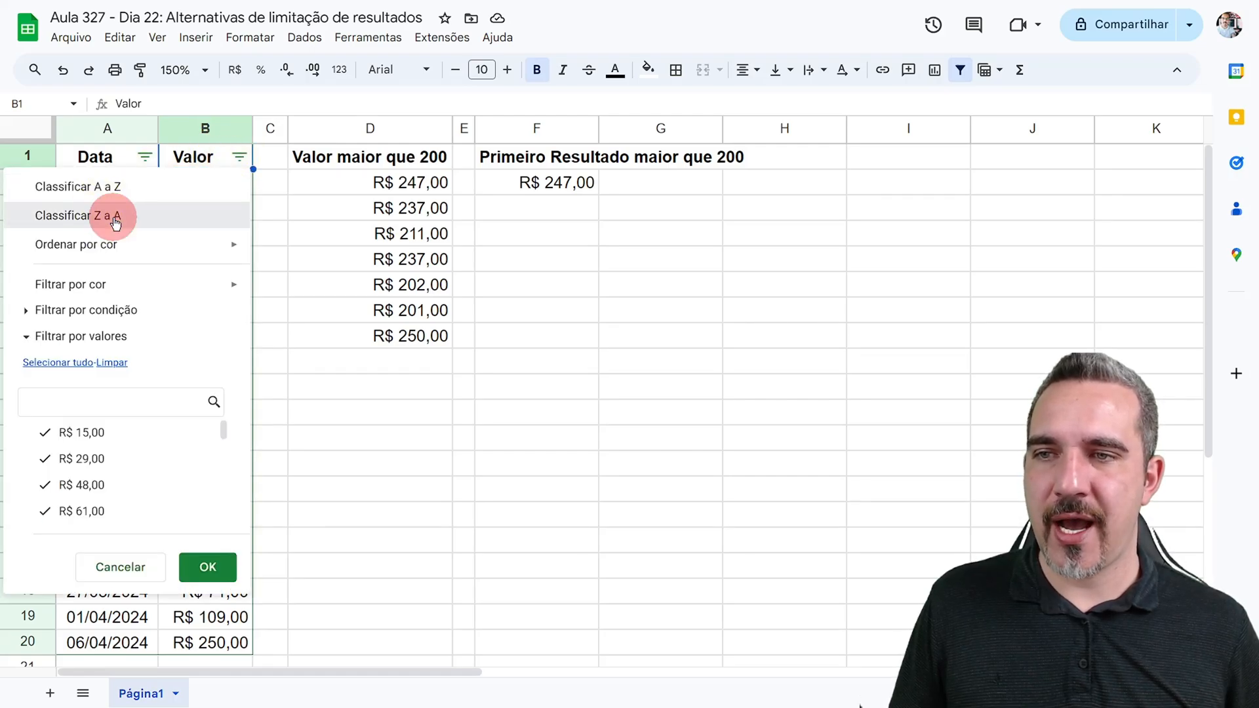
pyautogui.click(115, 222)
# Compare the FILTER result in D2 with the UPLUS result in F2 against the sorted Valor column
pyautogui.click(207, 183)
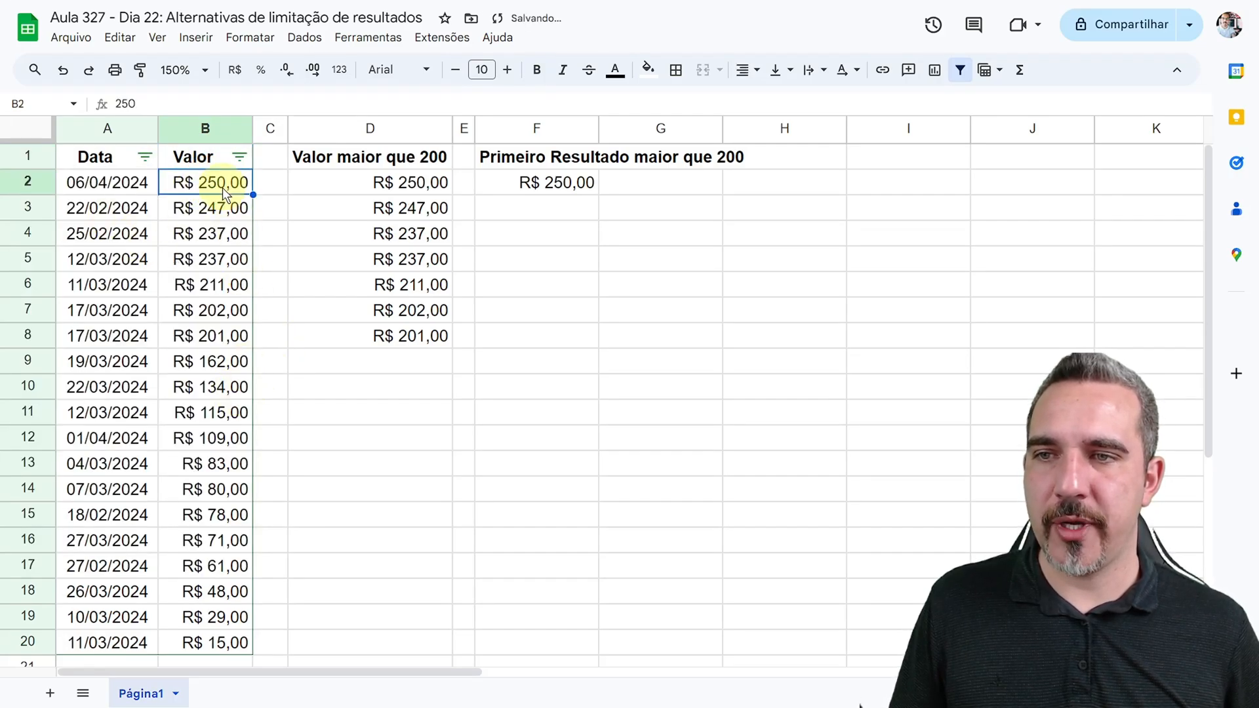
pyautogui.click(416, 183)
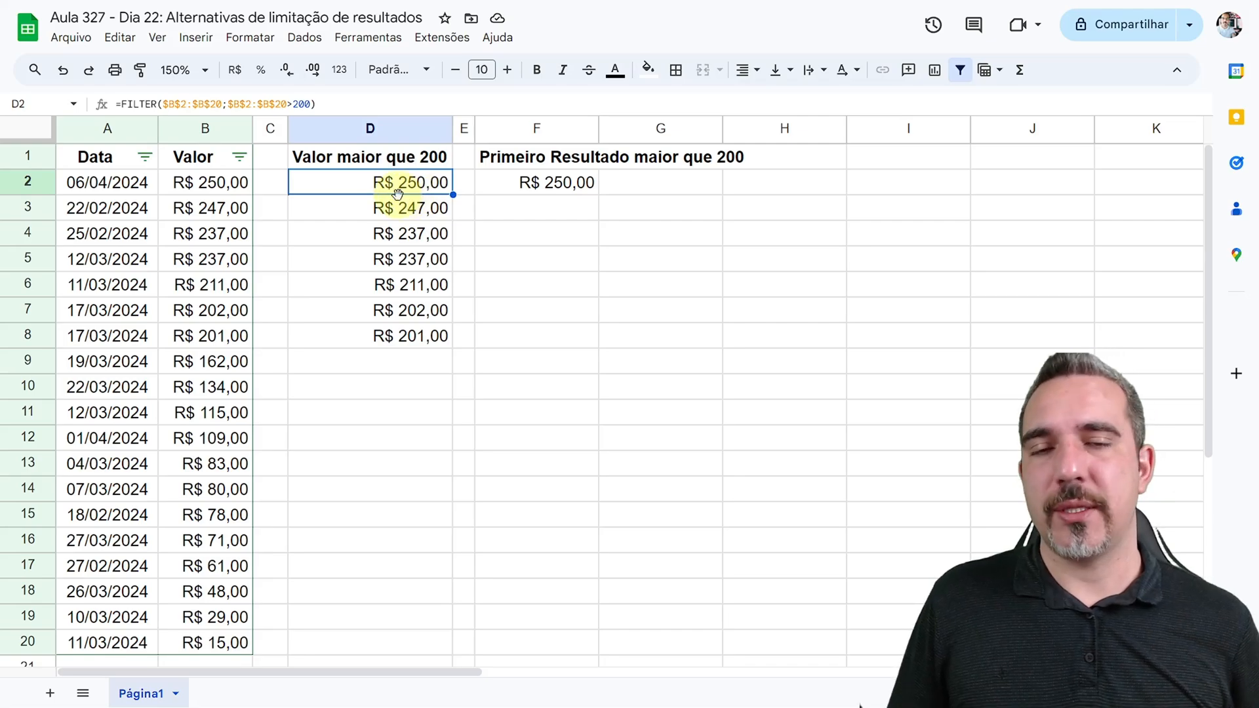
pyautogui.click(534, 184)
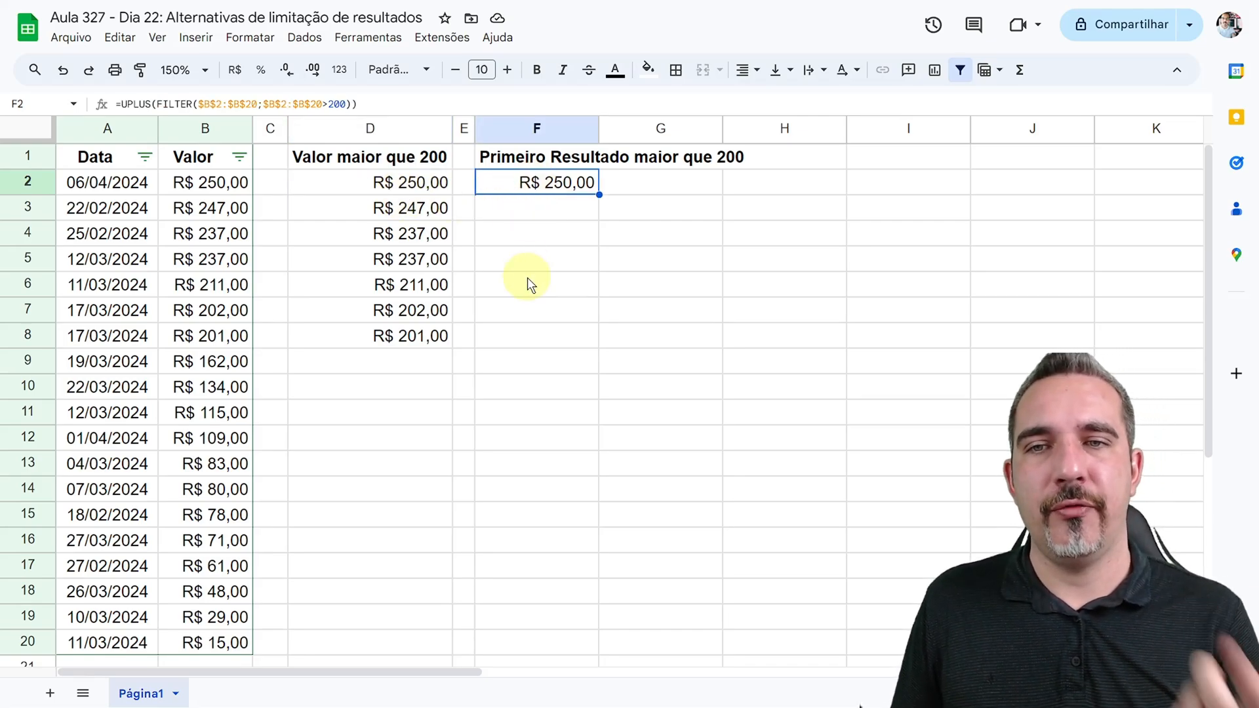
pyautogui.moveTo(411, 182); pyautogui.dragTo(534, 184)
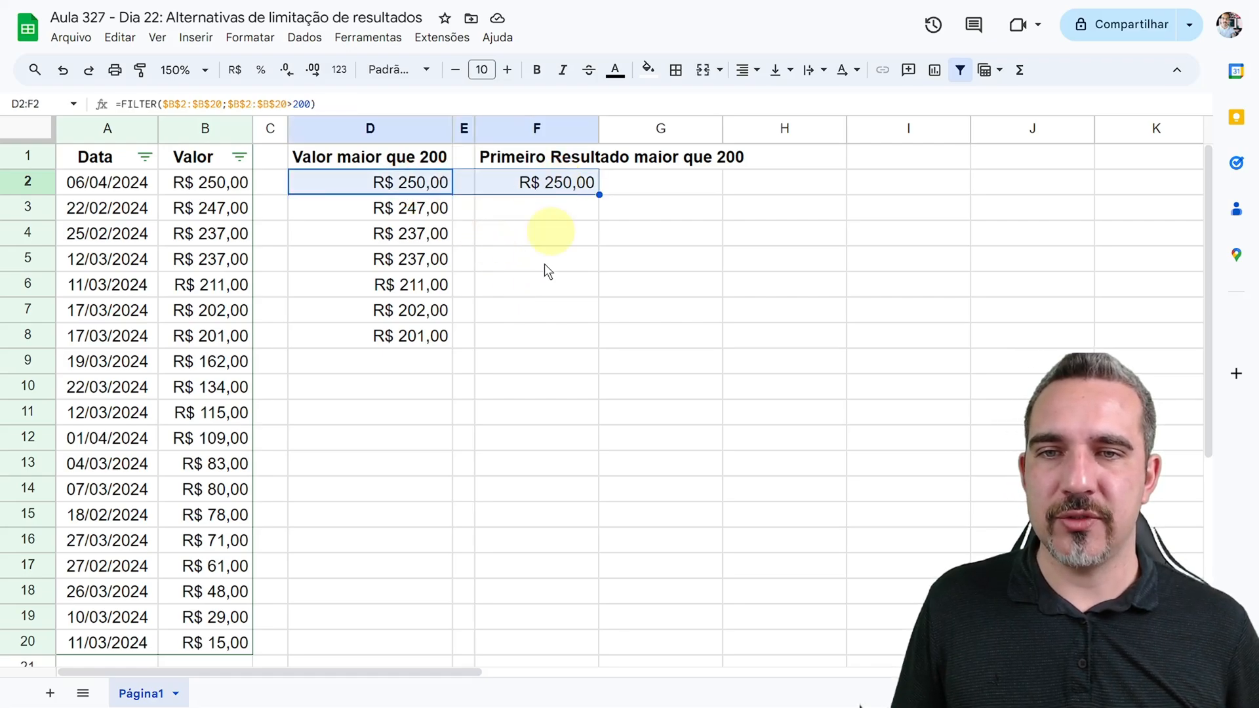
# Undo the descending sort by Valor and the filter added to the Data and Valor table
pyautogui.click(185, 161)
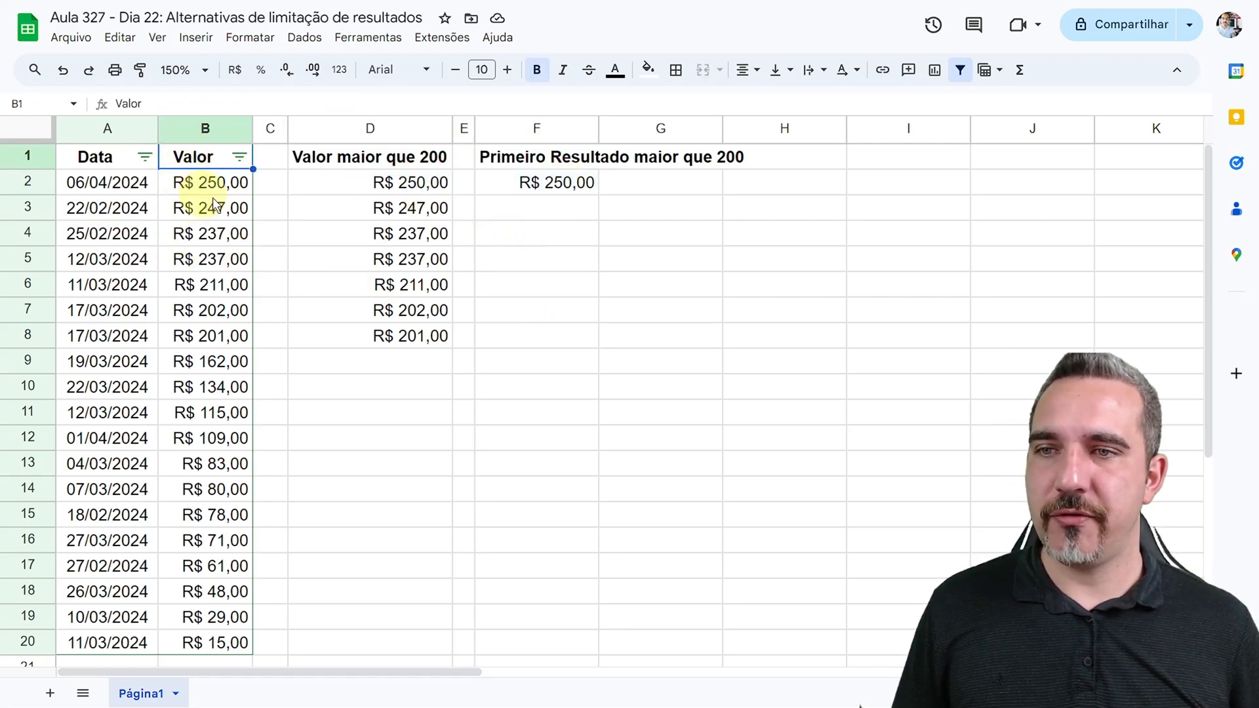
pyautogui.hotkey('ctrl', 'z')
pyautogui.hotkey('ctrl', 'z')
pyautogui.click(280, 265)
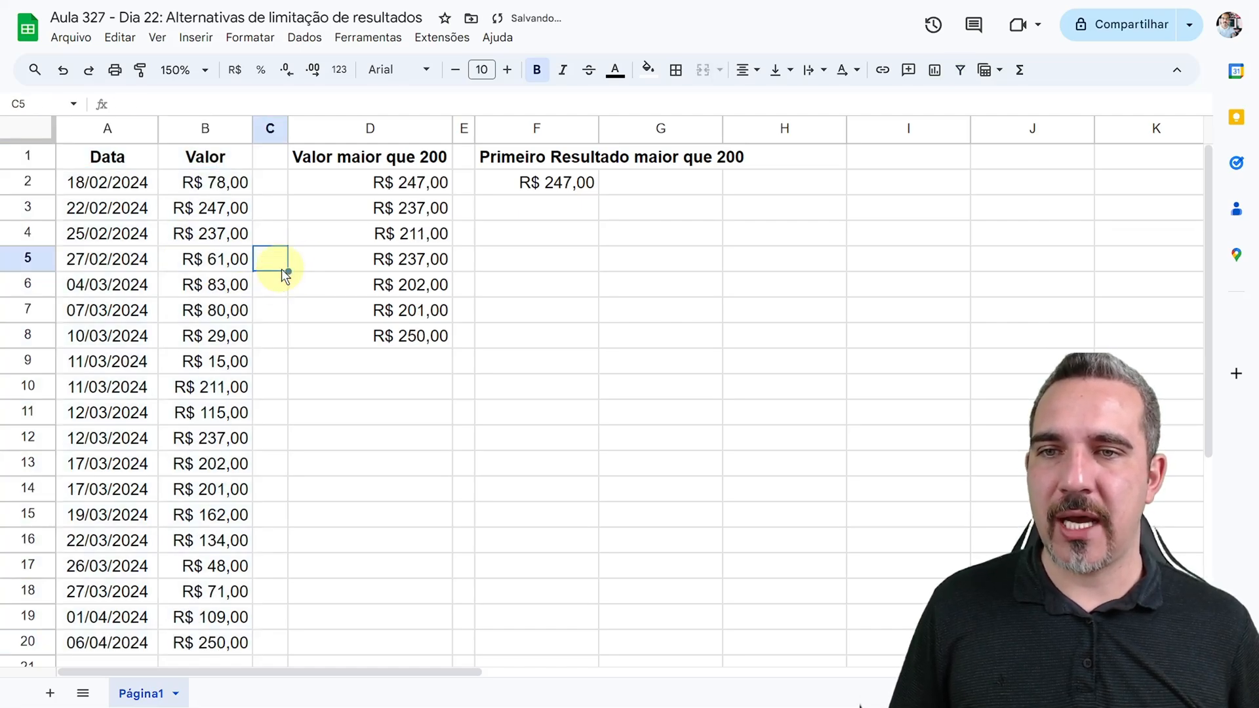
# Wrap the FILTER formula in D2 in a SORT function and review the resulting list in column D
pyautogui.doubleClick(395, 186)
pyautogui.click(300, 183)
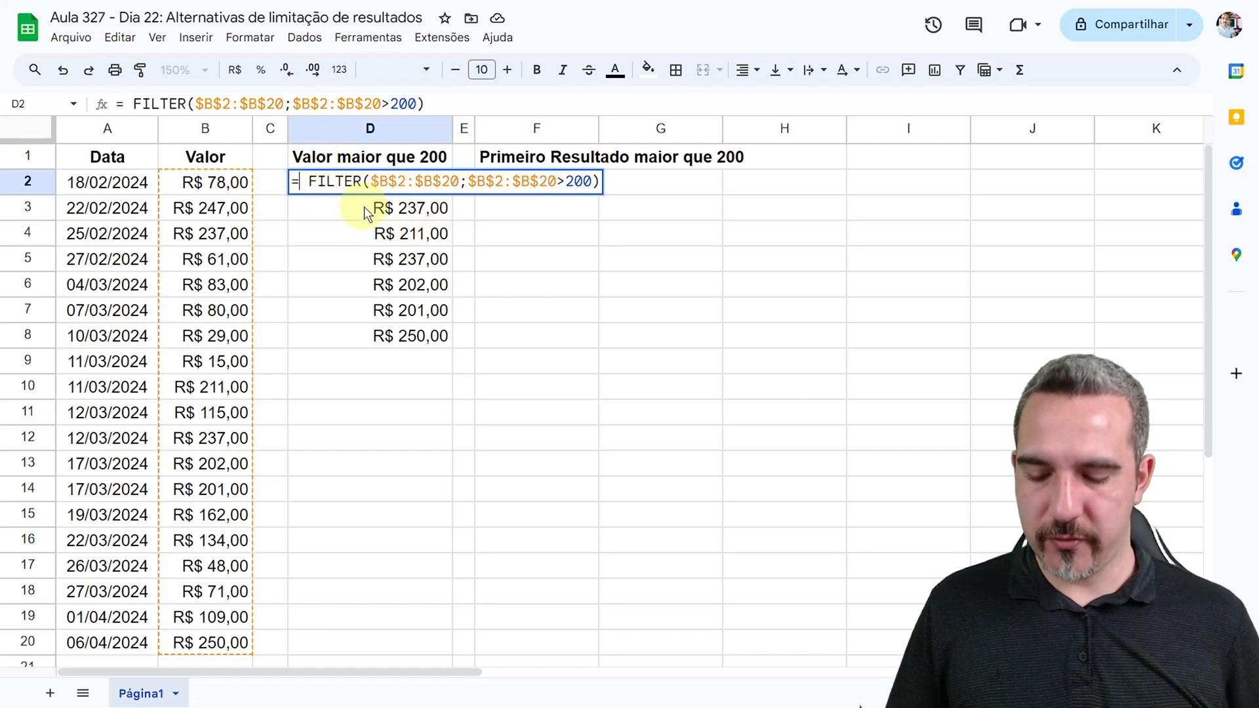
pyautogui.write('sor')
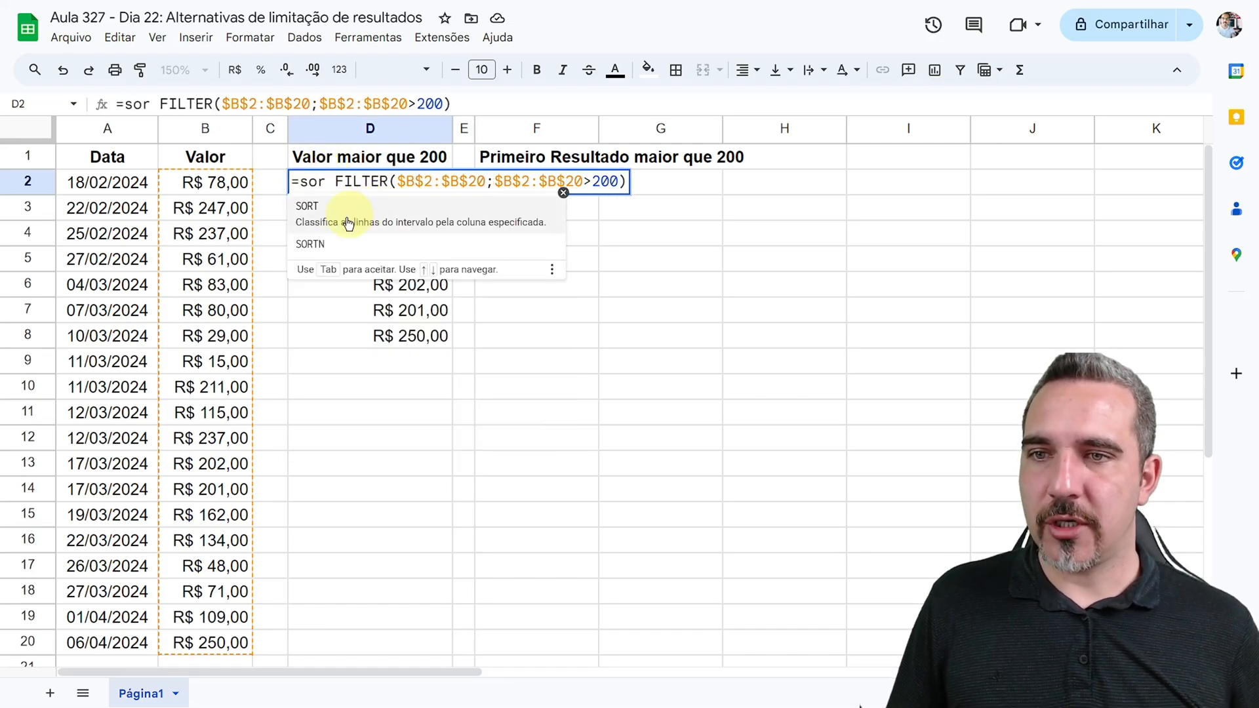
pyautogui.click(332, 224)
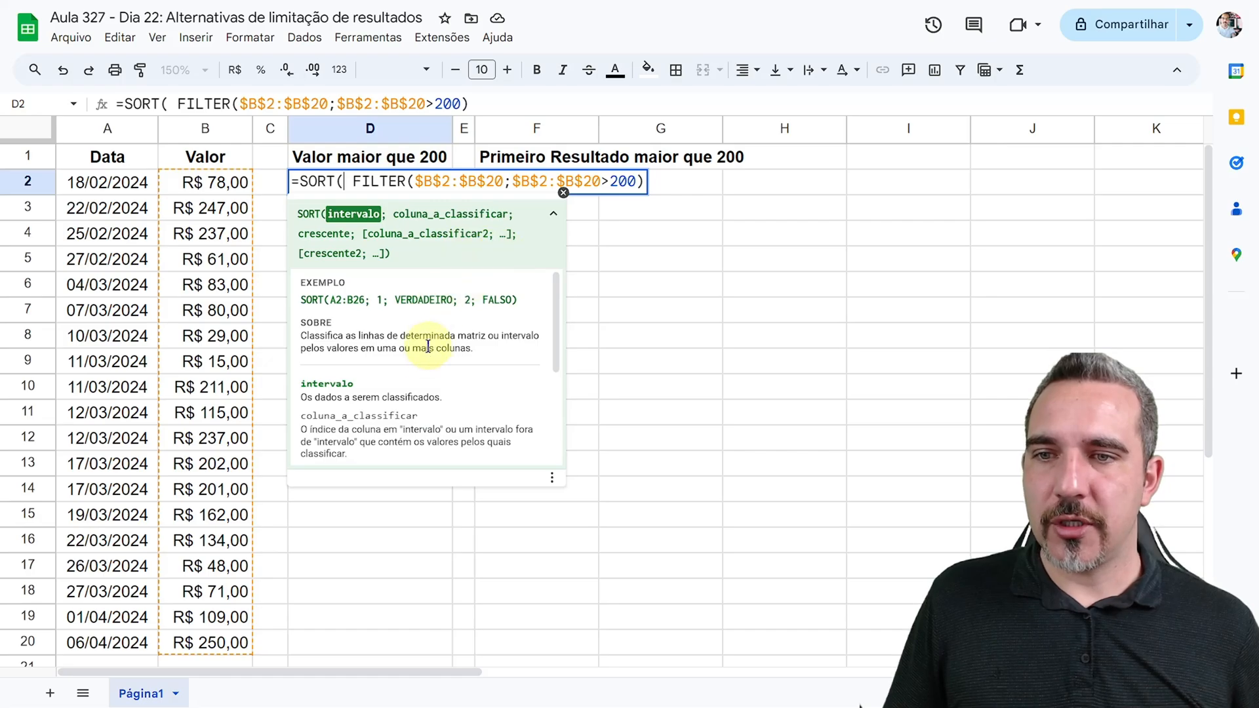
pyautogui.moveTo(316, 337); pyautogui.dragTo(482, 344)
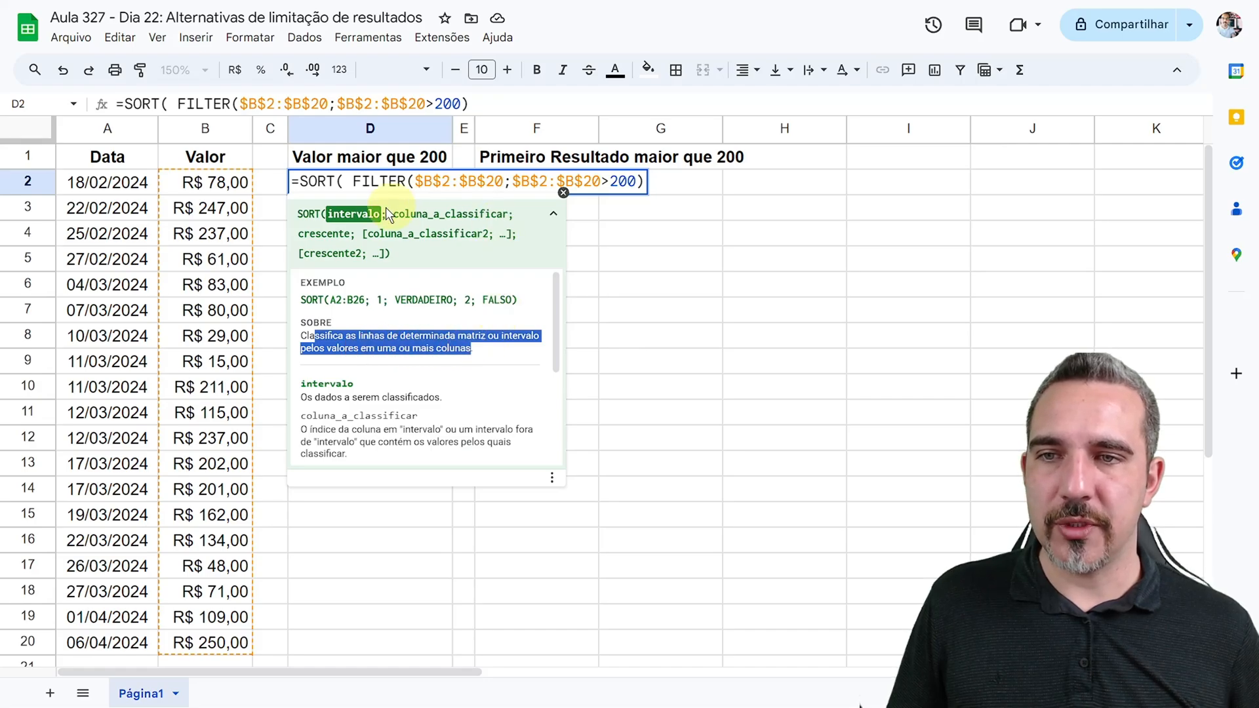
pyautogui.click(350, 210)
pyautogui.click(351, 210)
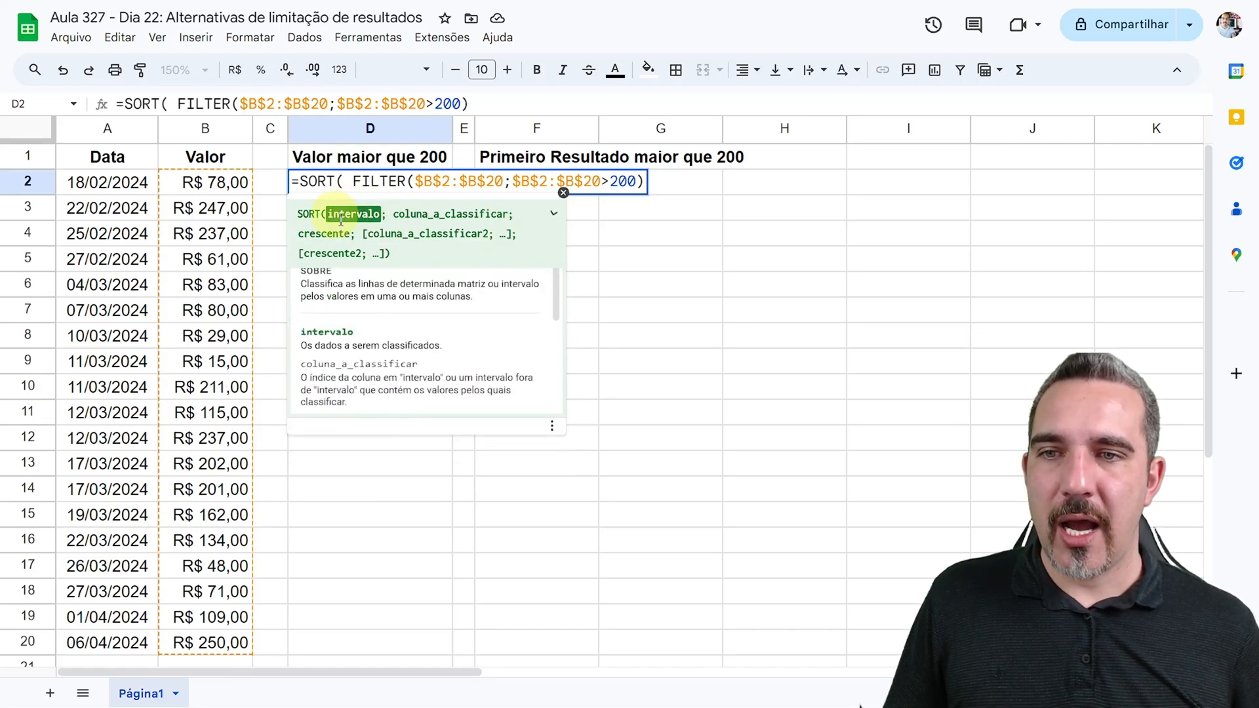
pyautogui.press('Return')
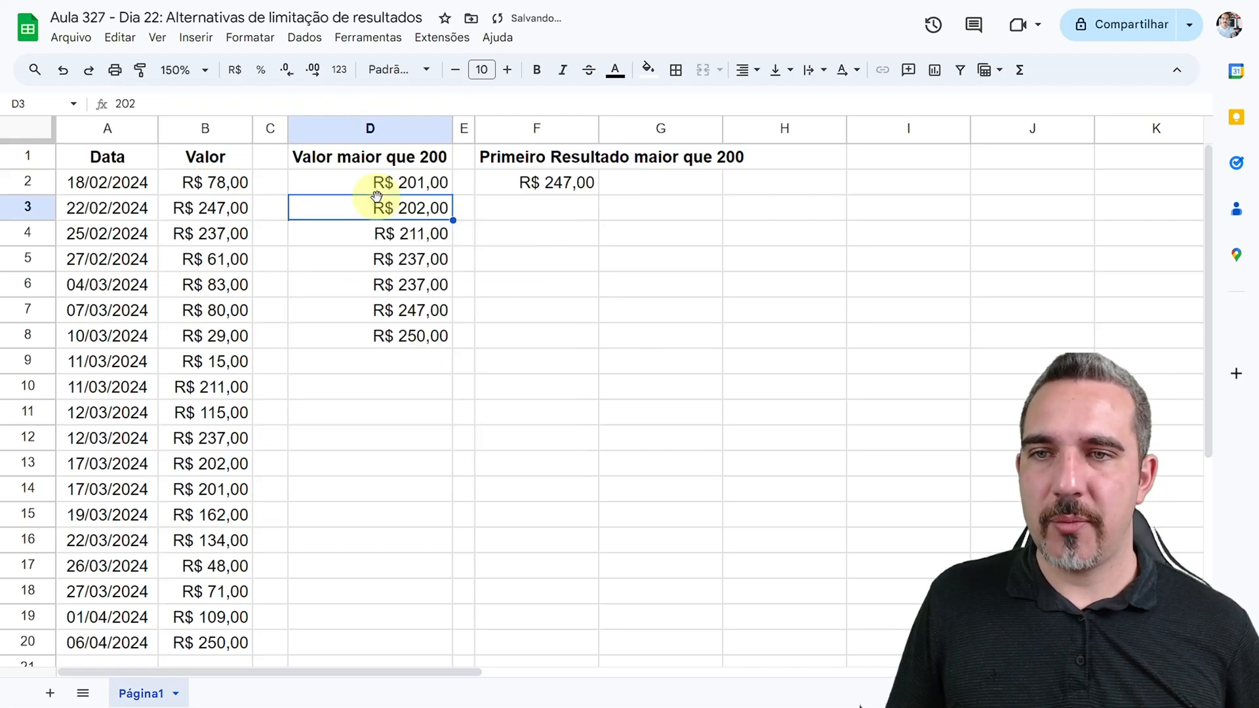
pyautogui.click(412, 183)
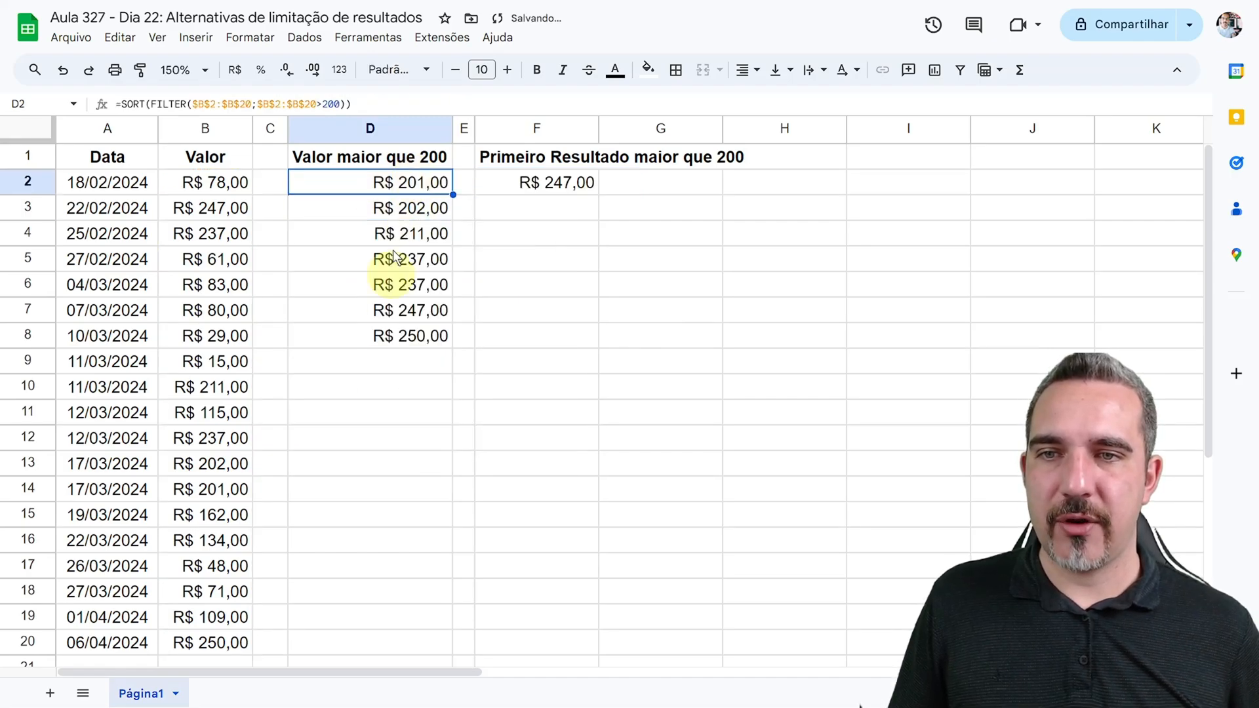
pyautogui.moveTo(411, 187); pyautogui.dragTo(407, 336)
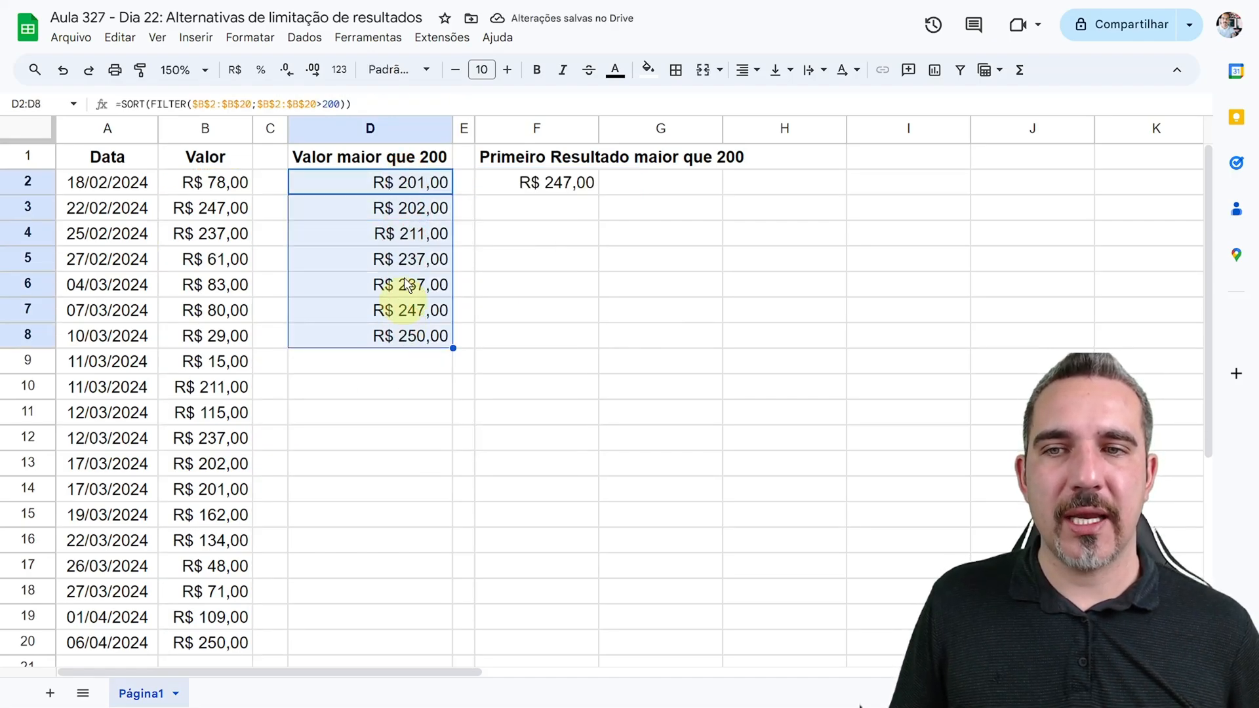
pyautogui.click(406, 177)
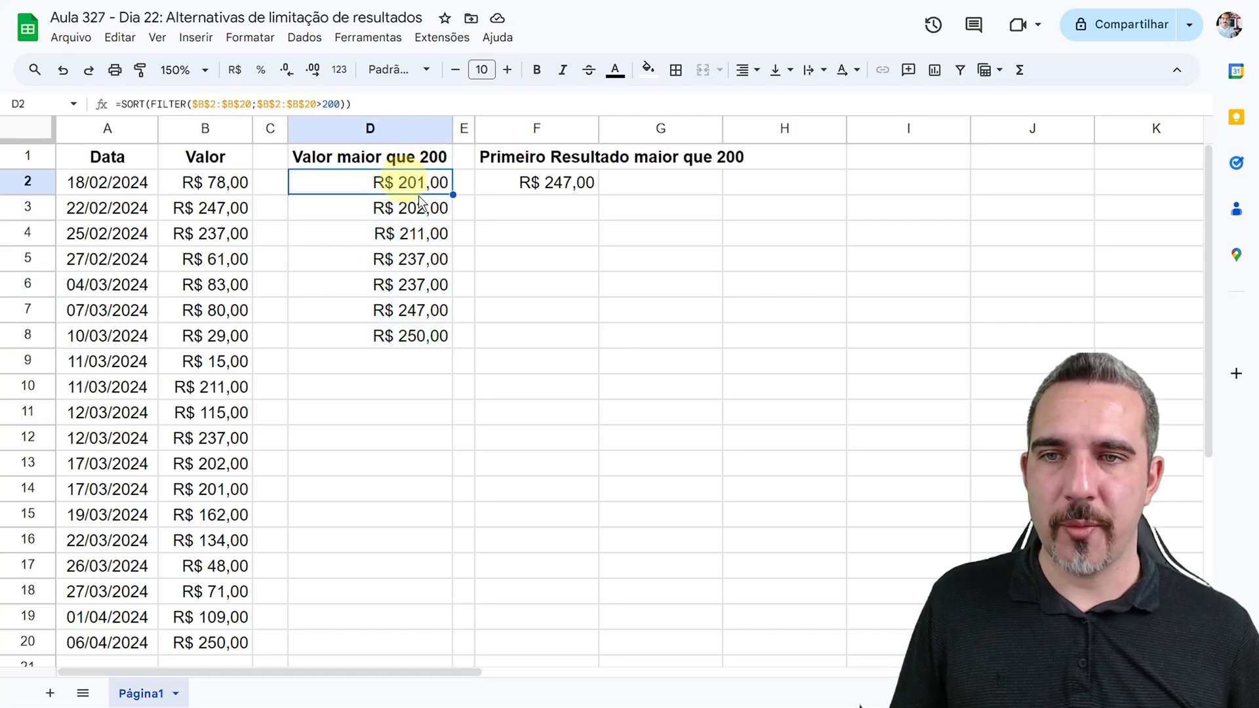
pyautogui.click(421, 337)
# Extend the SORT formula in D2 with an empty sort-column argument and VERDADEIRO as the ascending argument
pyautogui.doubleClick(381, 183)
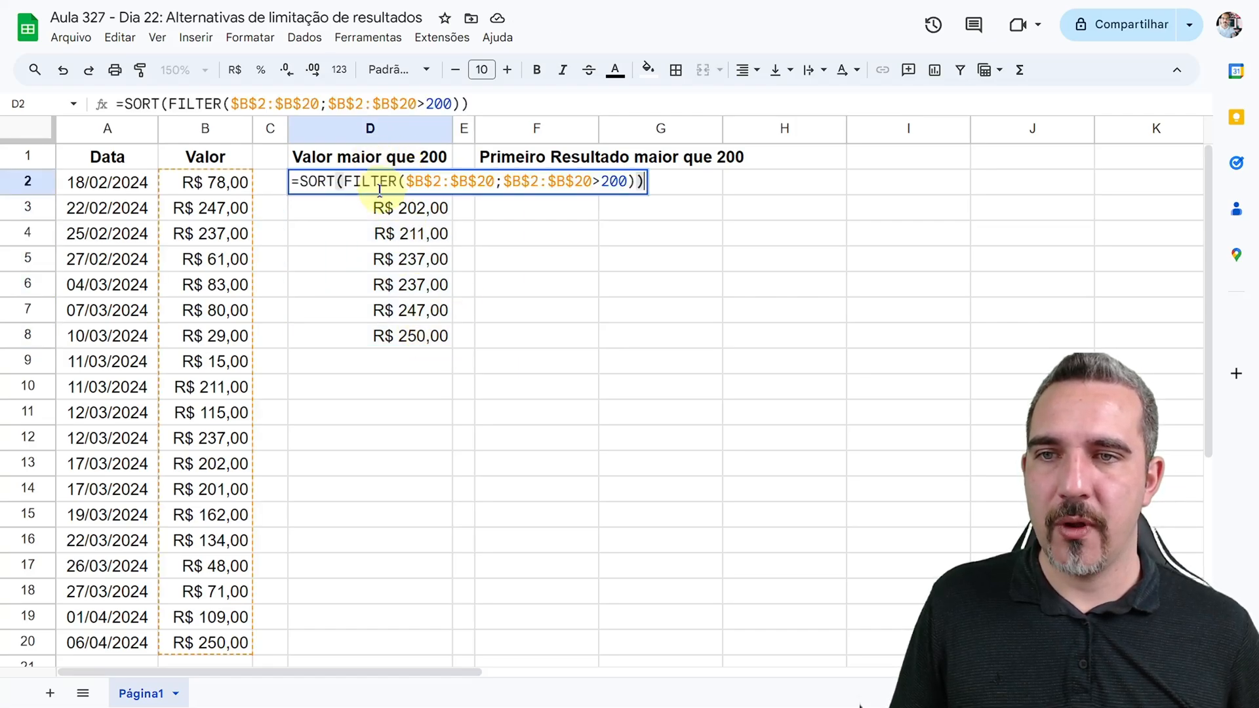
pyautogui.click(344, 182)
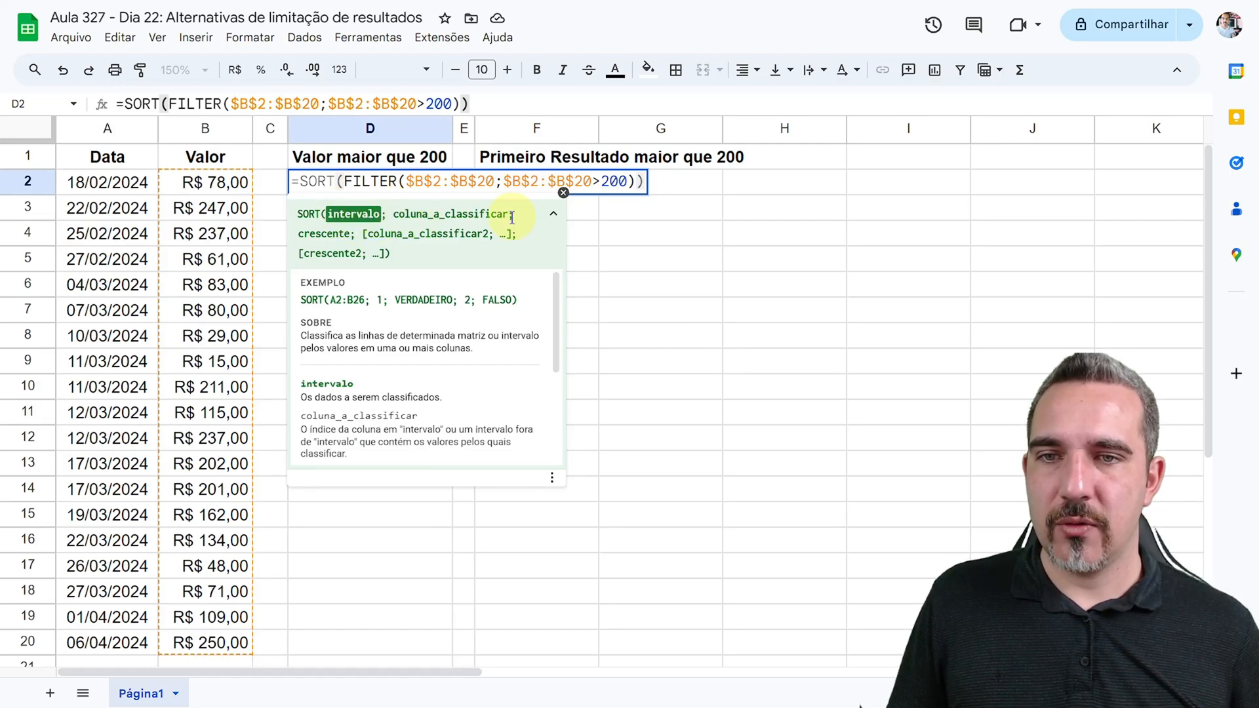
pyautogui.click(636, 181)
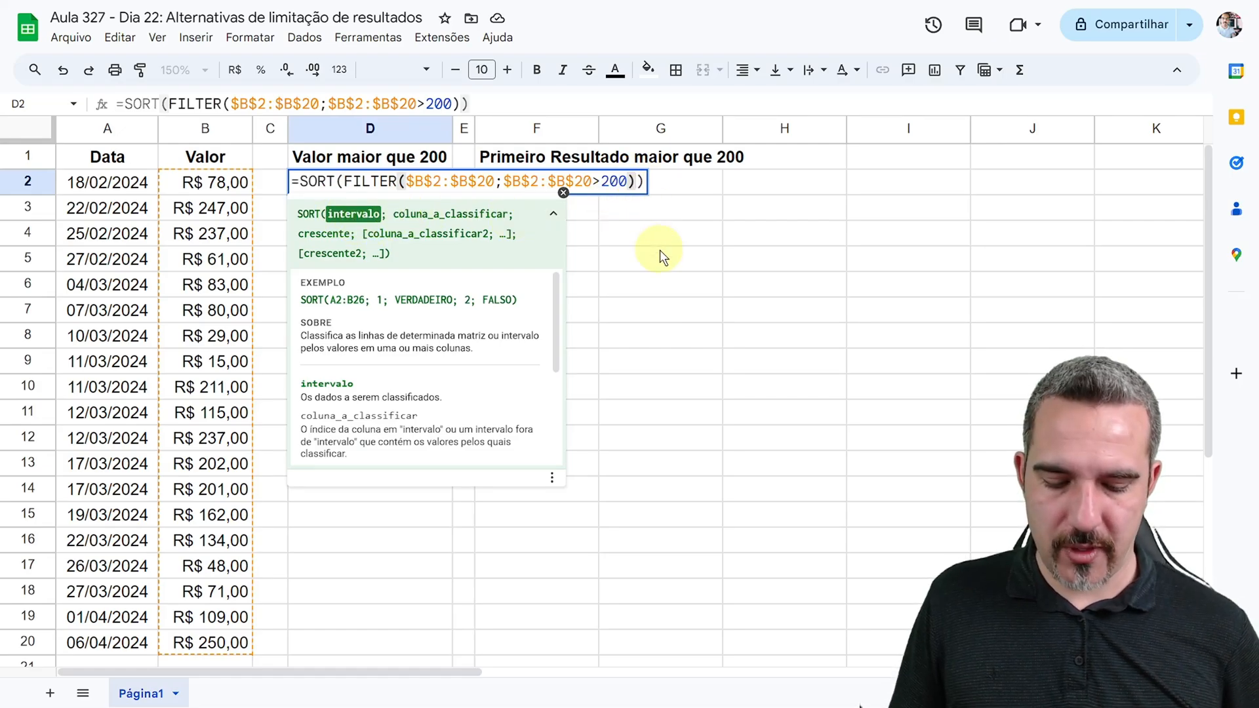
pyautogui.write('; ')
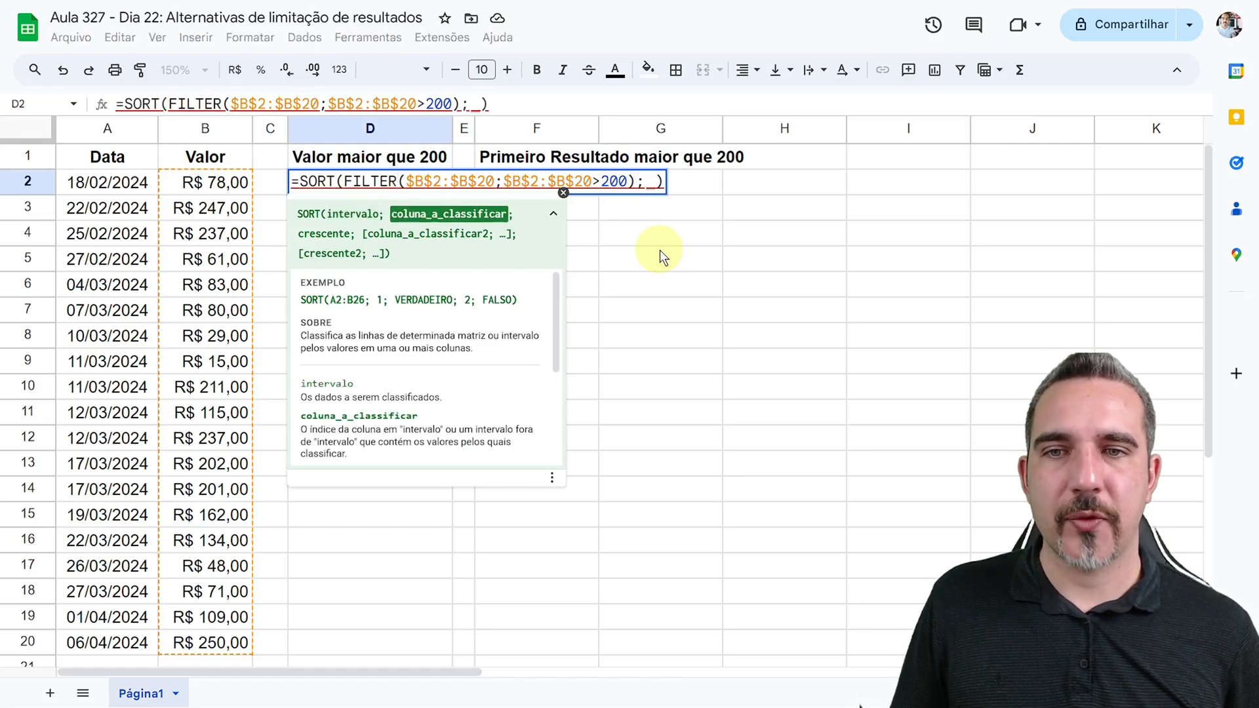
pyautogui.write(';')
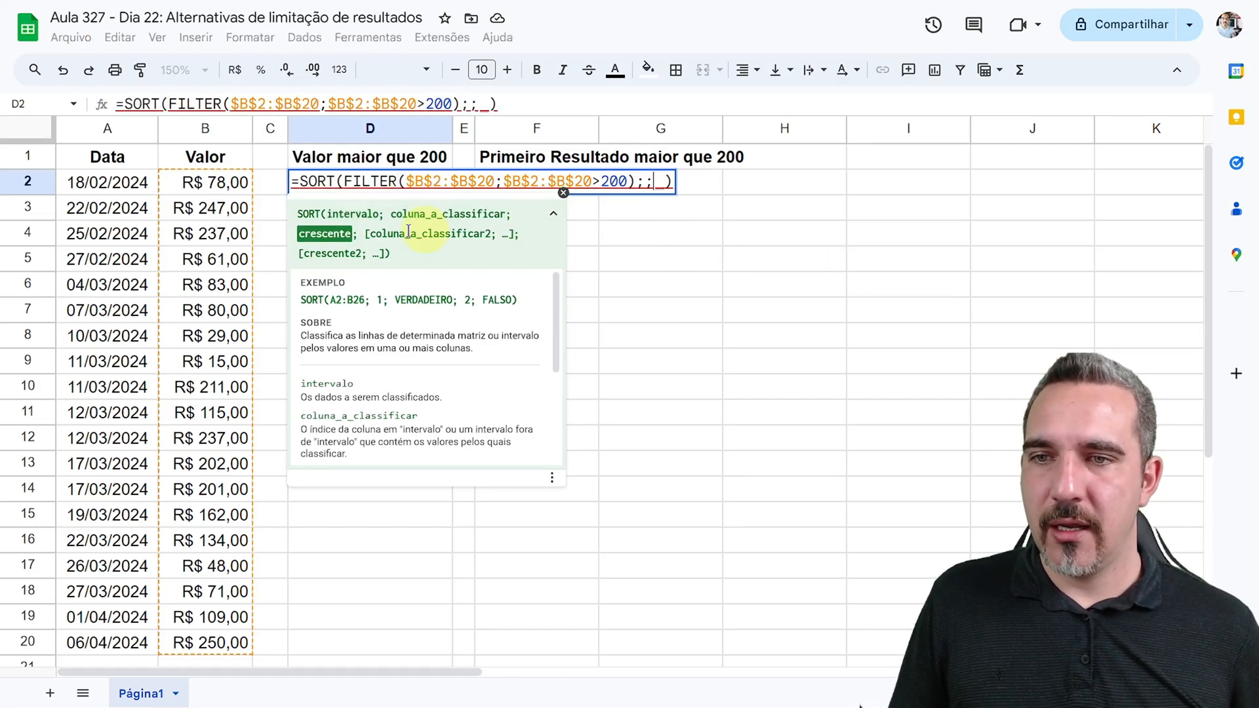
pyautogui.moveTo(395, 300); pyautogui.dragTo(453, 299)
pyautogui.hotkey('ctrl', 'c')
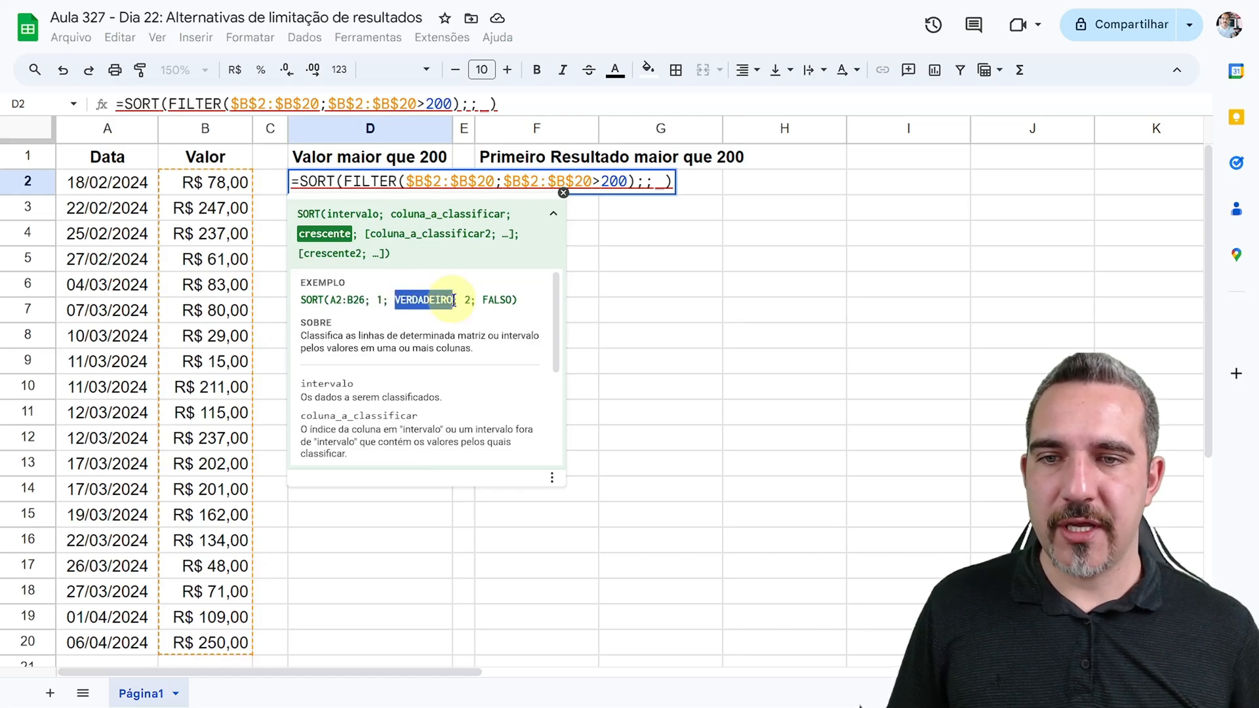
pyautogui.click(658, 178)
pyautogui.hotkey('ctrl', 'v')
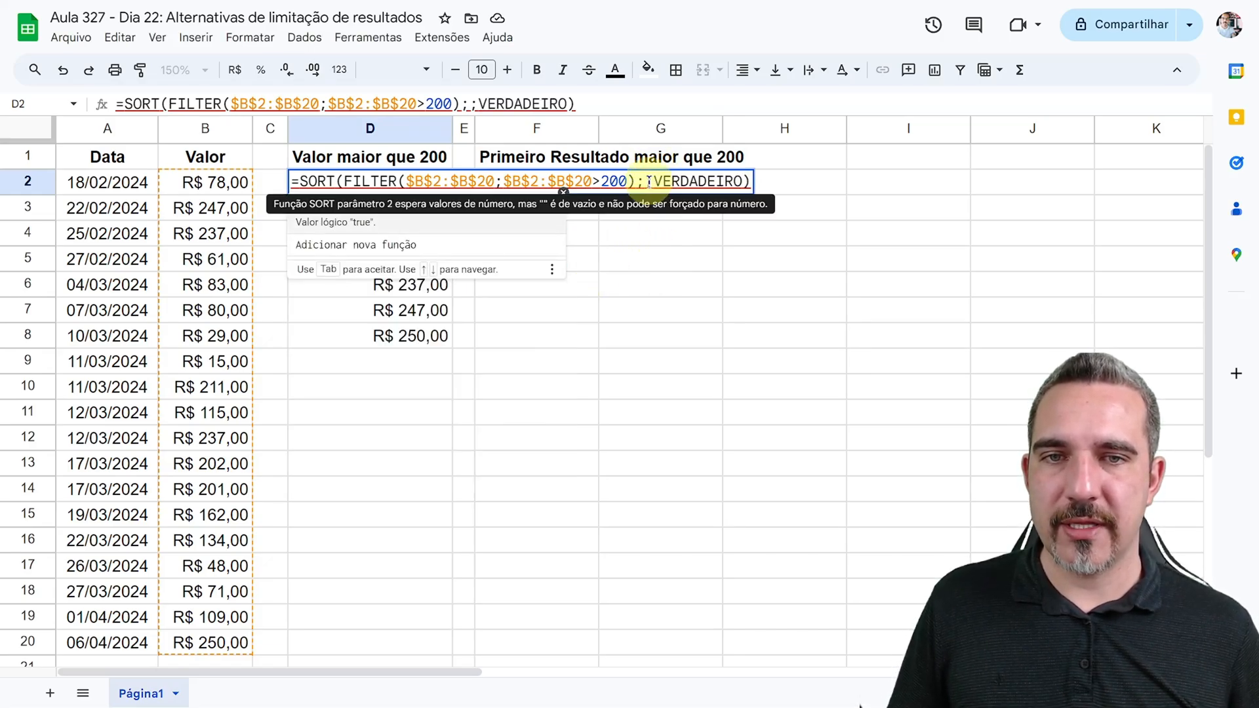
pyautogui.write('(')
pyautogui.press('BackSpace')
pyautogui.write(')')
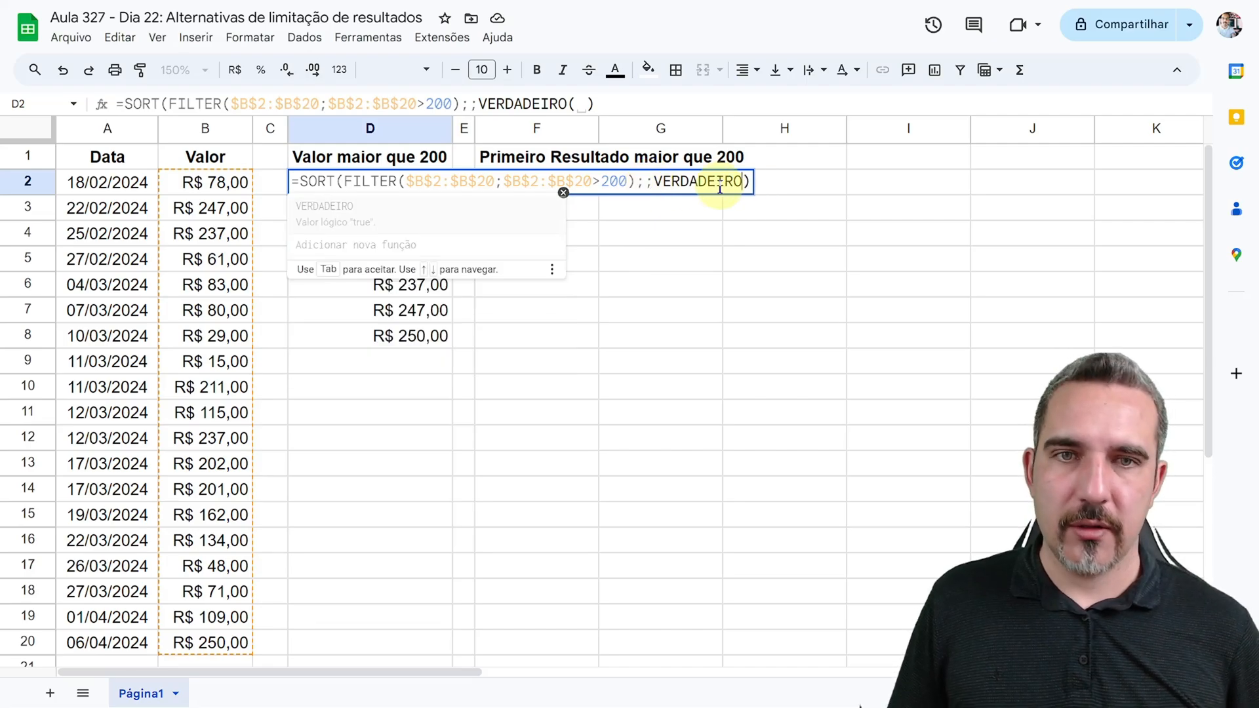
pyautogui.press('Return')
# Set the sort-column argument of the SORT formula in D2 to 1 and review the list
pyautogui.doubleClick(370, 182)
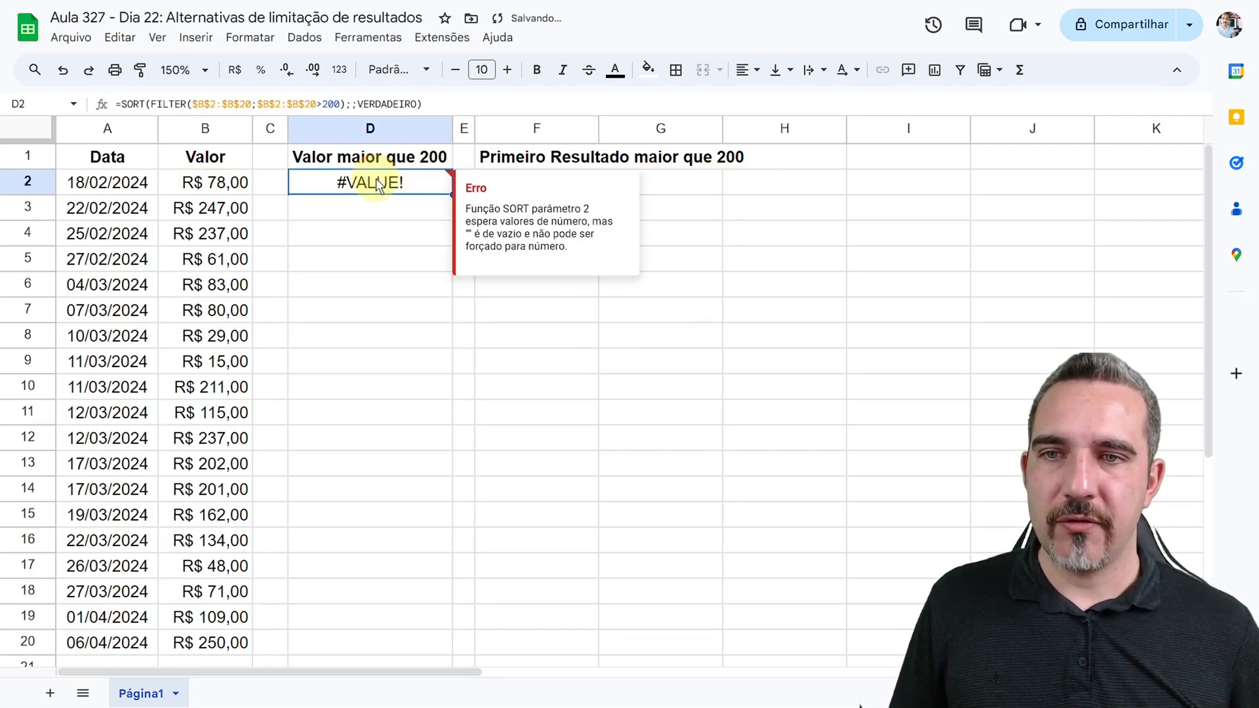
pyautogui.click(652, 184)
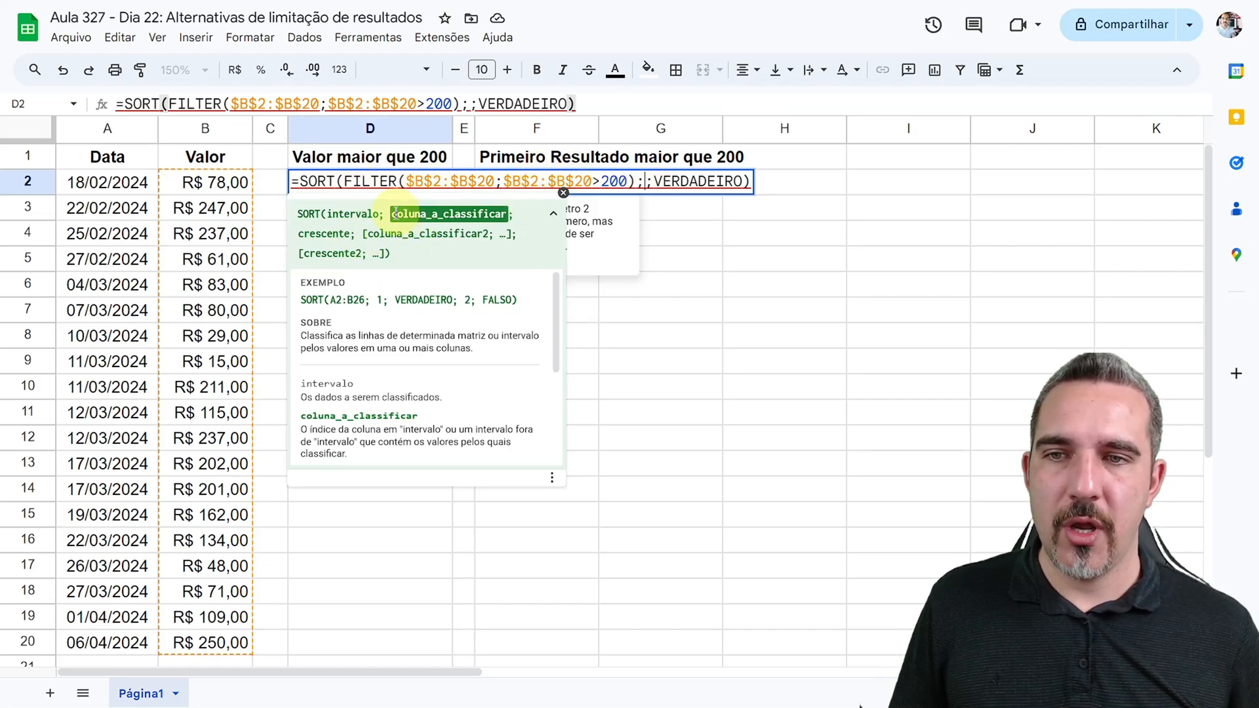
pyautogui.moveTo(392, 213); pyautogui.dragTo(506, 214)
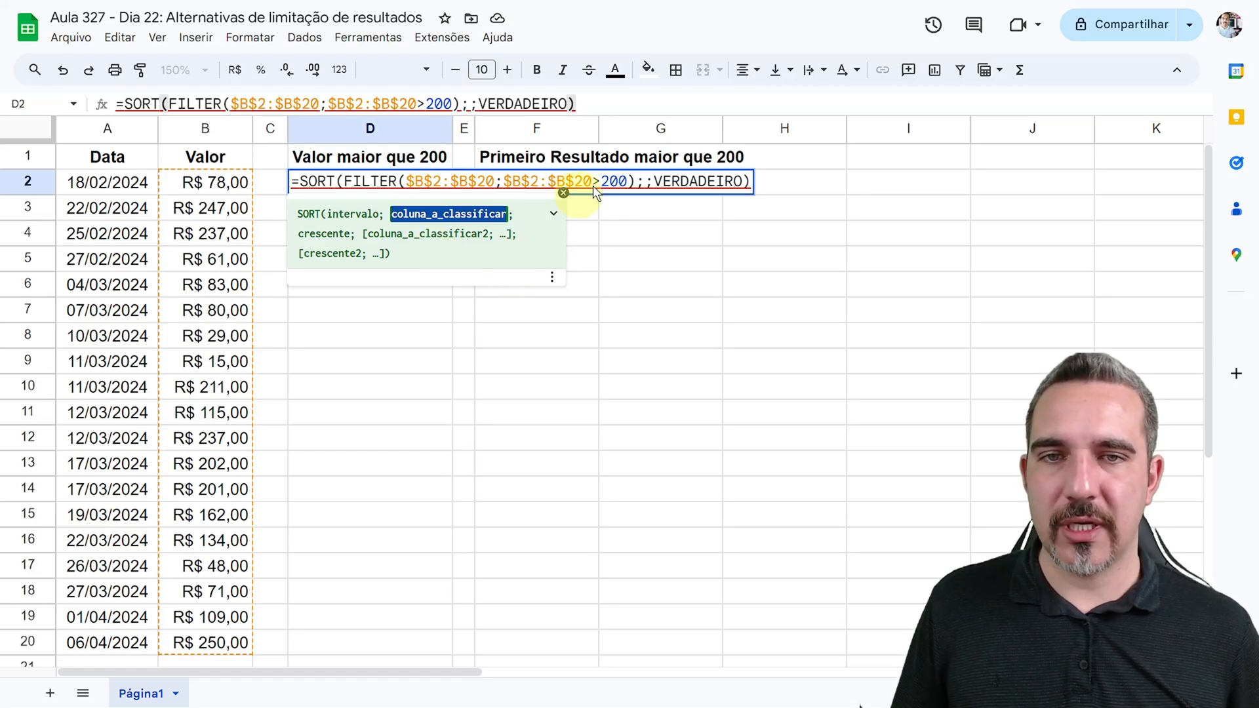
pyautogui.click(644, 181)
pyautogui.write('2')
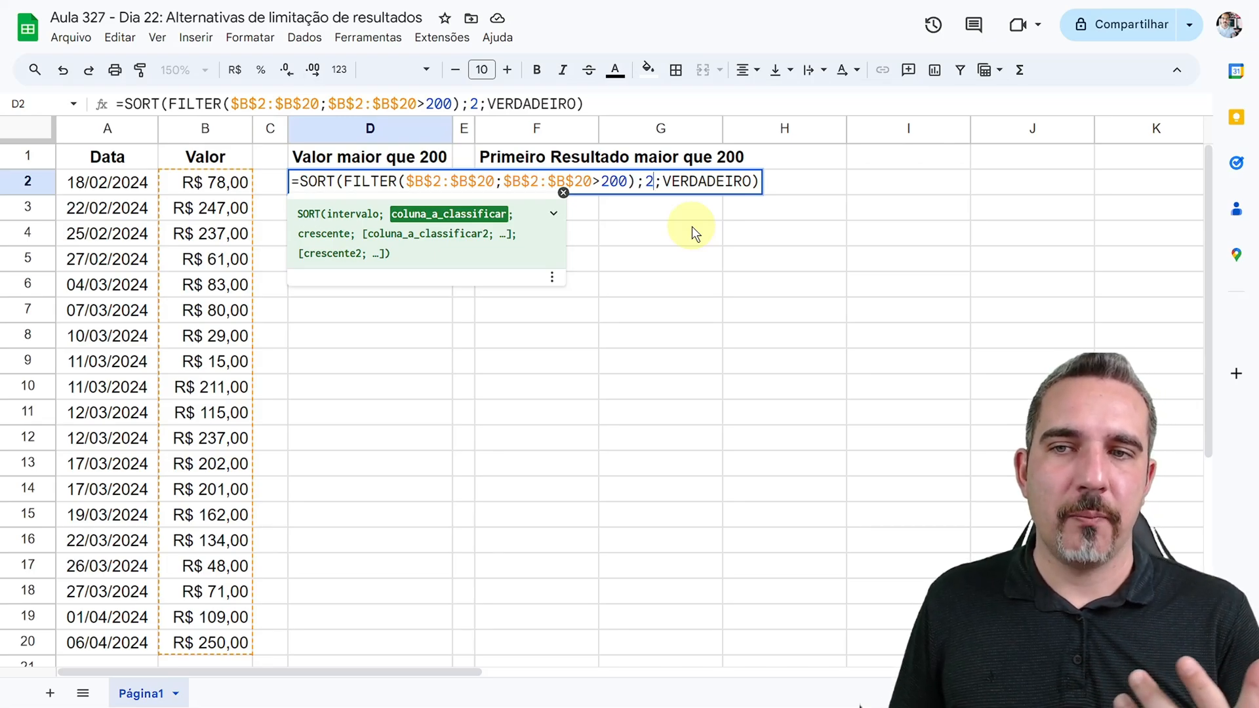
pyautogui.press('BackSpace')
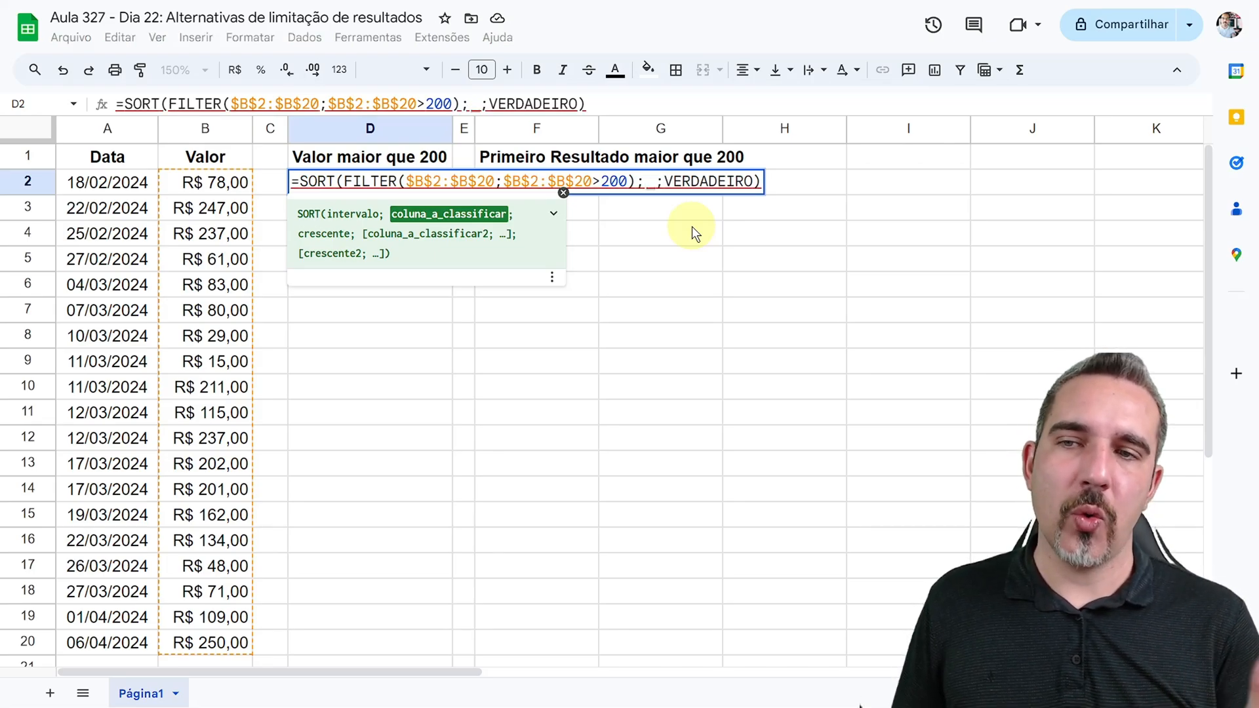
pyautogui.write('1')
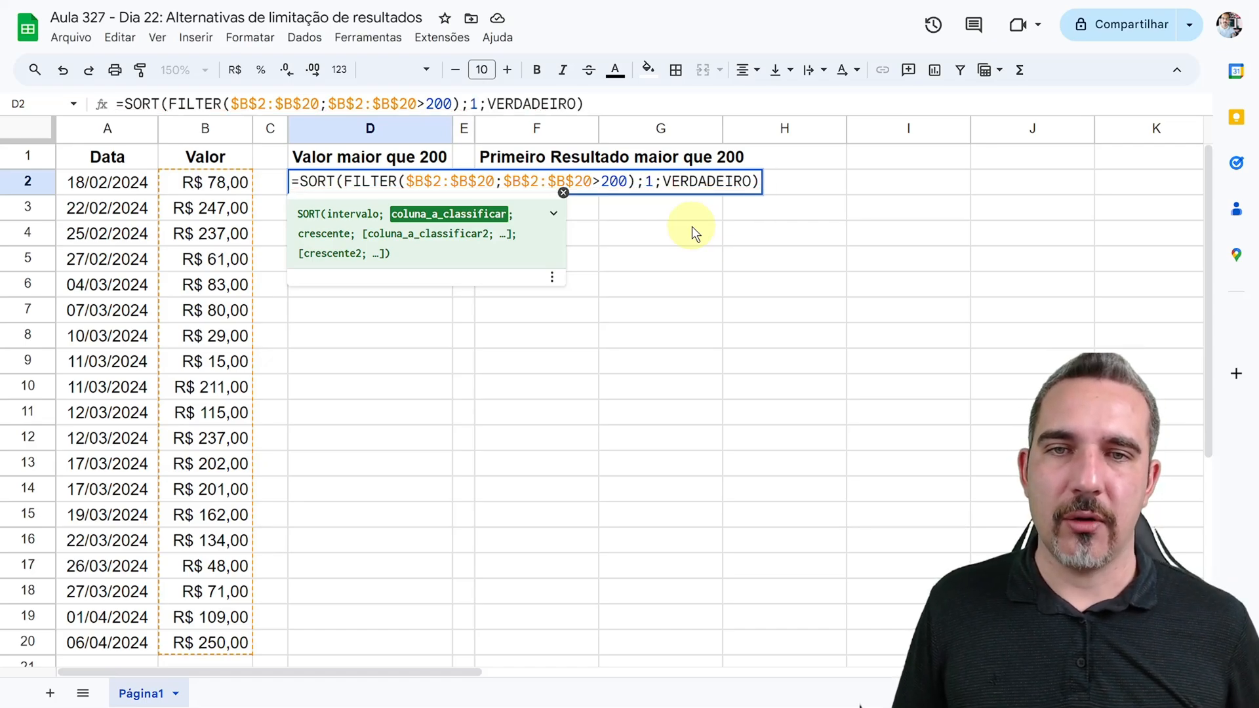
pyautogui.press('Return')
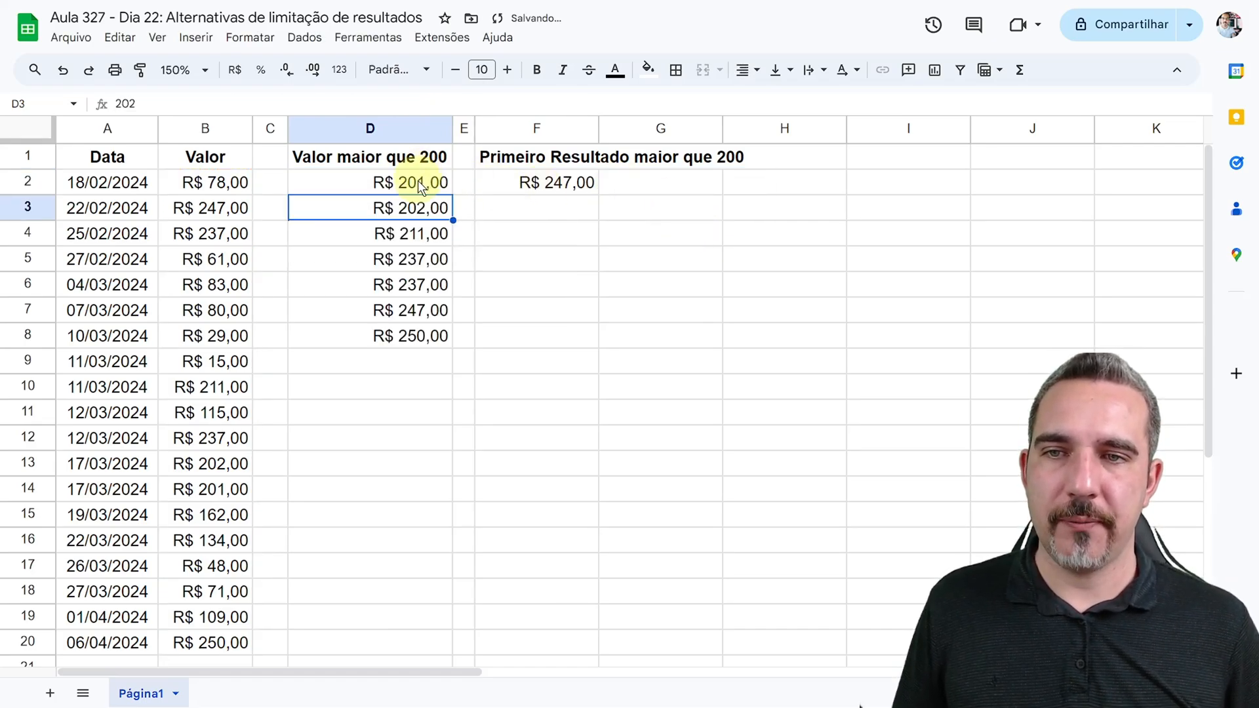
pyautogui.moveTo(419, 184); pyautogui.dragTo(407, 332)
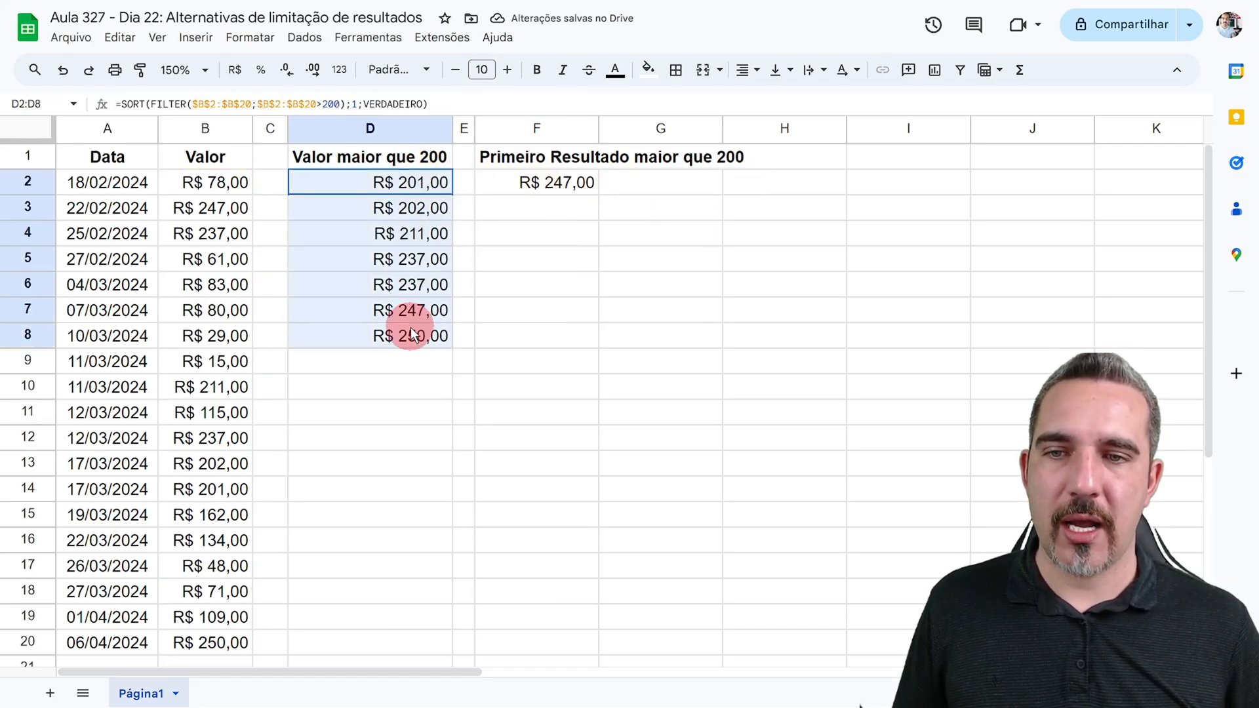
# Change the sort-column argument of the SORT formula in D2 to 2 and review the order of the list
pyautogui.doubleClick(406, 184)
pyautogui.doubleClick(649, 181)
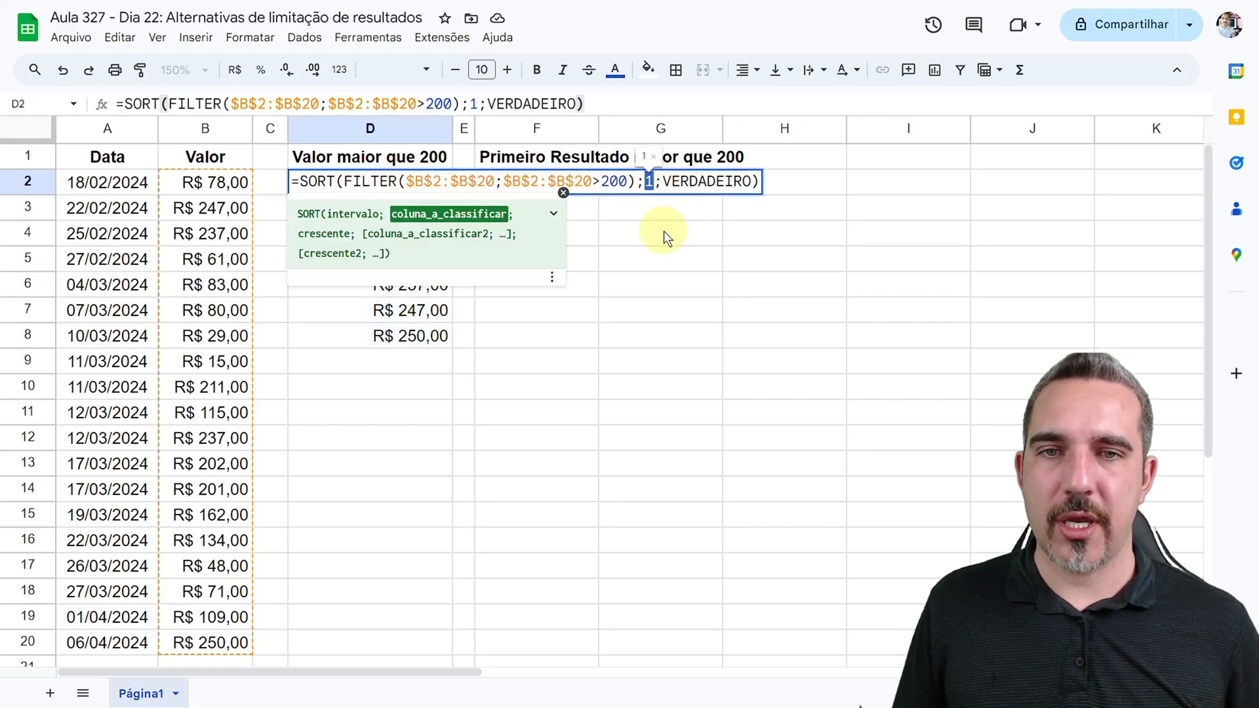
pyautogui.write('2')
pyautogui.press('Return')
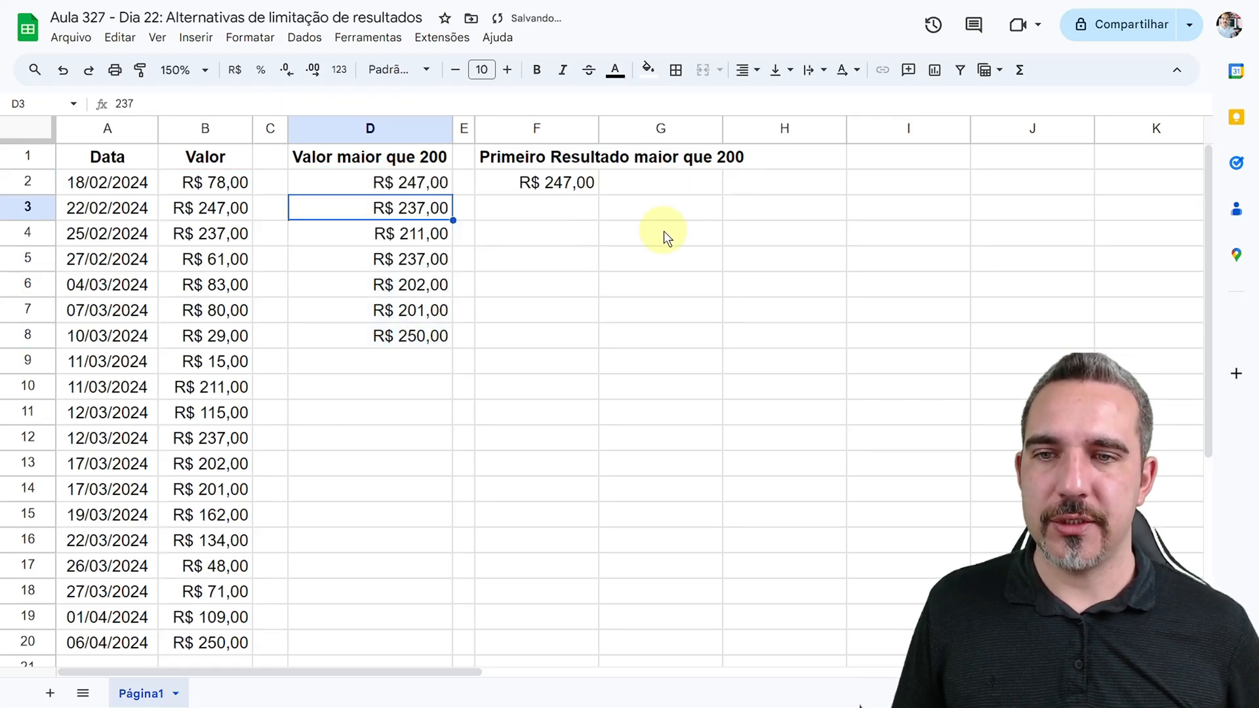
pyautogui.moveTo(422, 189); pyautogui.dragTo(412, 331)
# Open the D2 formula and read the SORT help on the coluna_a_classificar argument
pyautogui.doubleClick(403, 183)
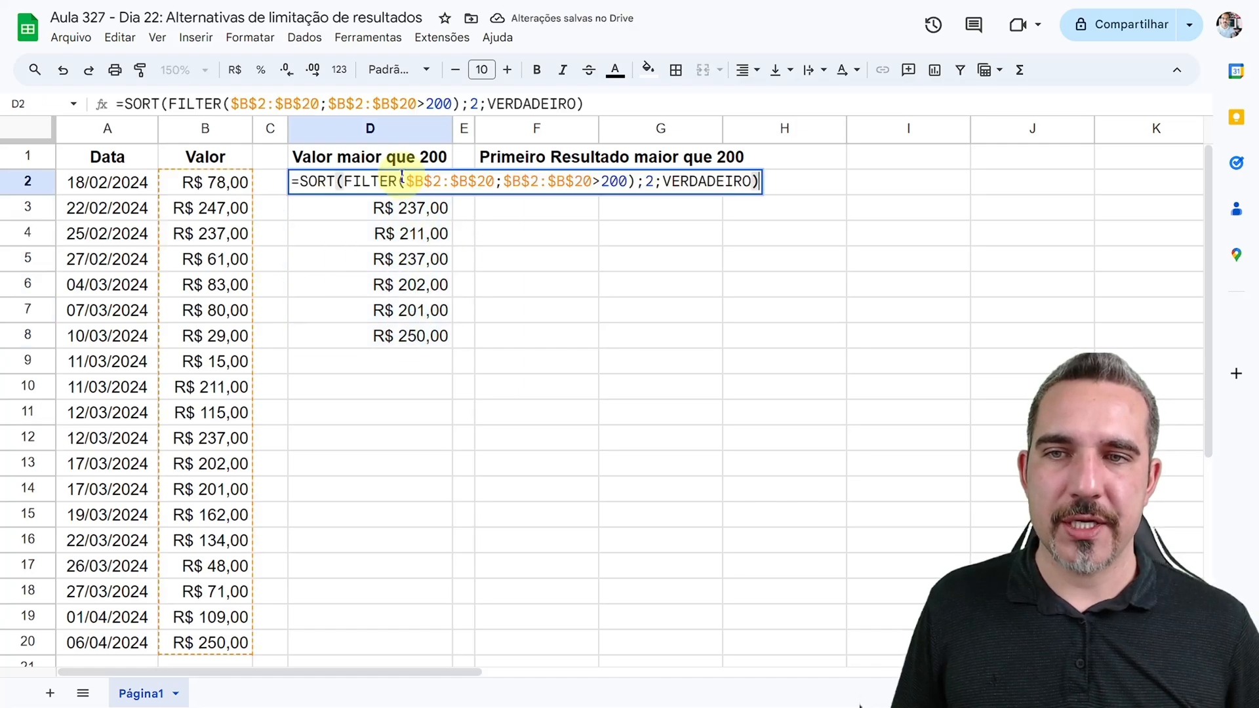
pyautogui.click(653, 180)
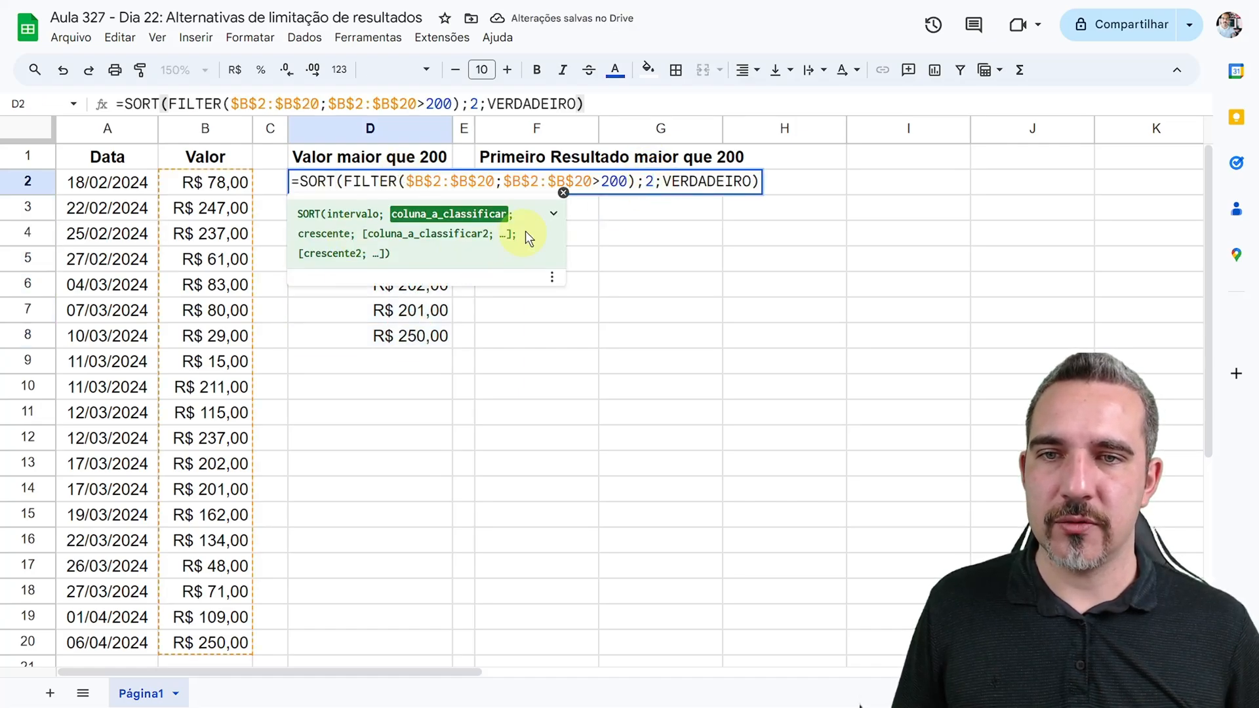
pyautogui.click(554, 213)
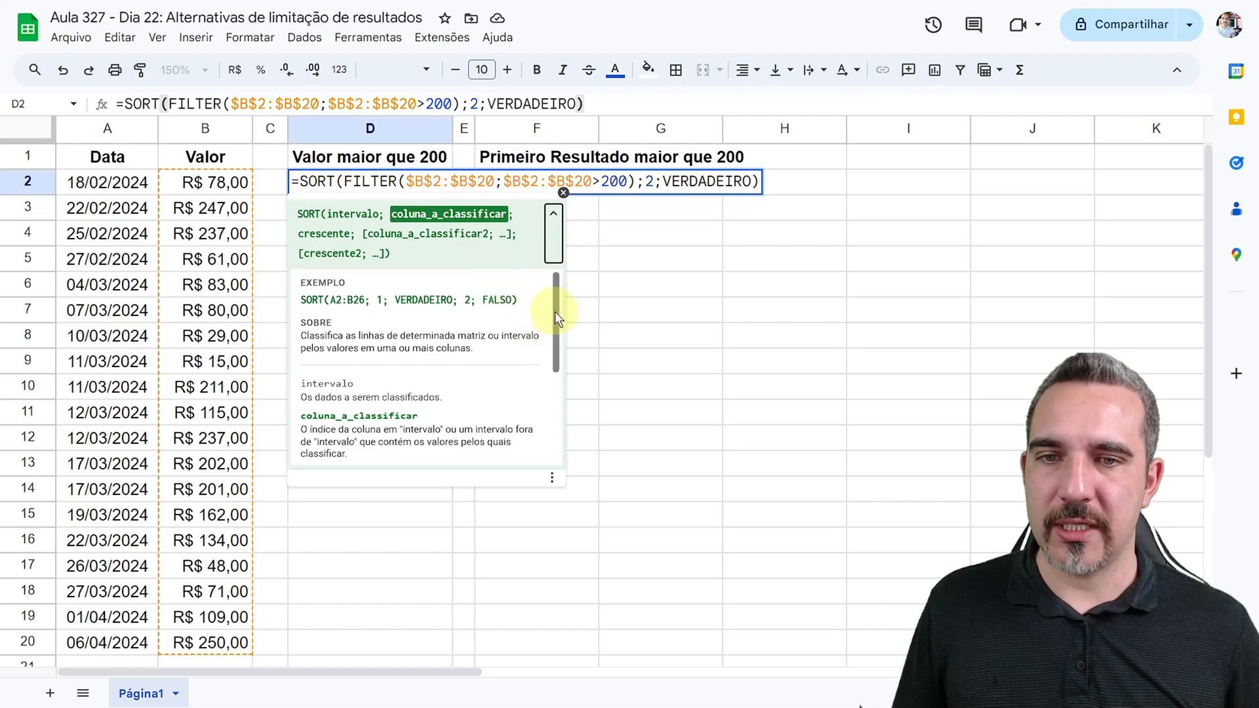
pyautogui.moveTo(555, 312); pyautogui.dragTo(555, 377)
pyautogui.moveTo(308, 301); pyautogui.dragTo(342, 326)
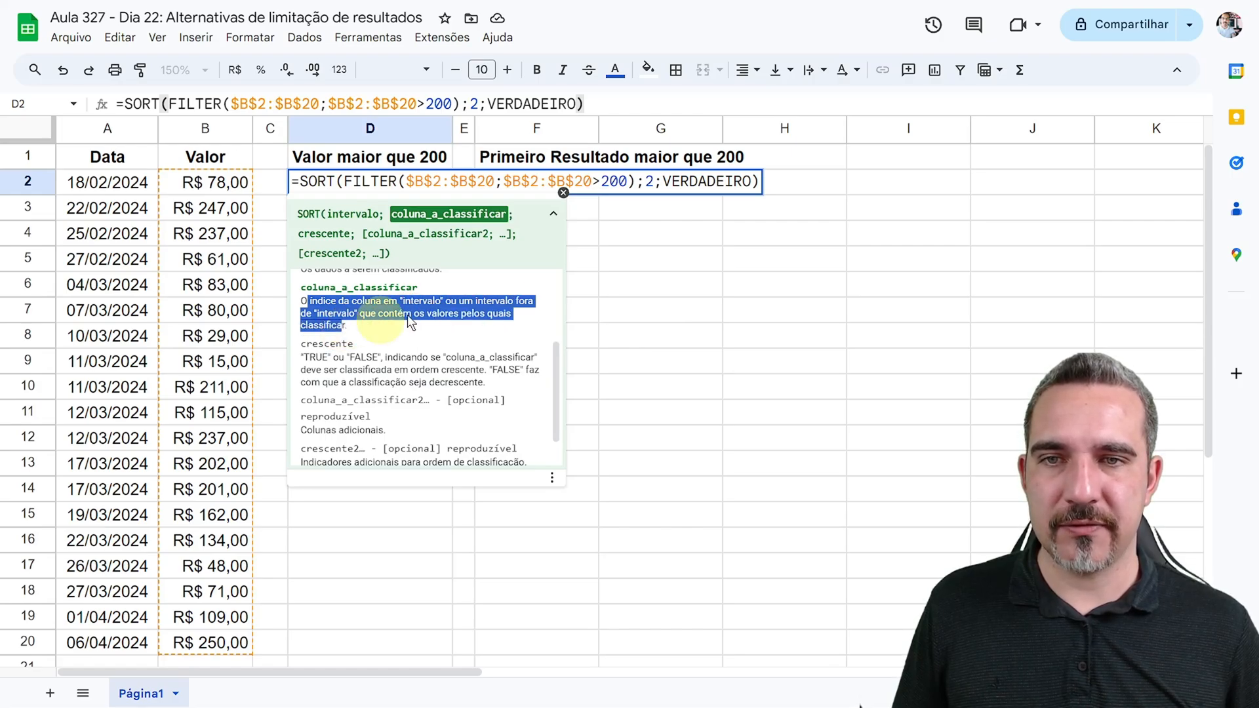
pyautogui.click(655, 181)
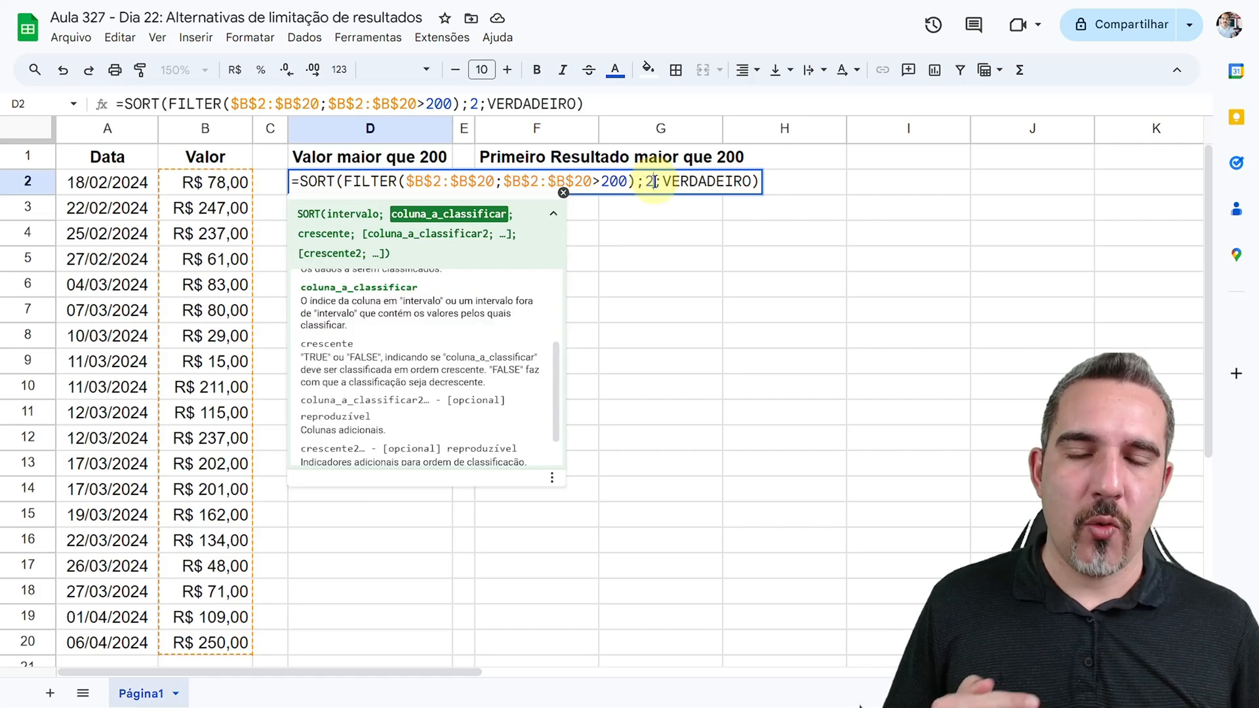
pyautogui.click(554, 213)
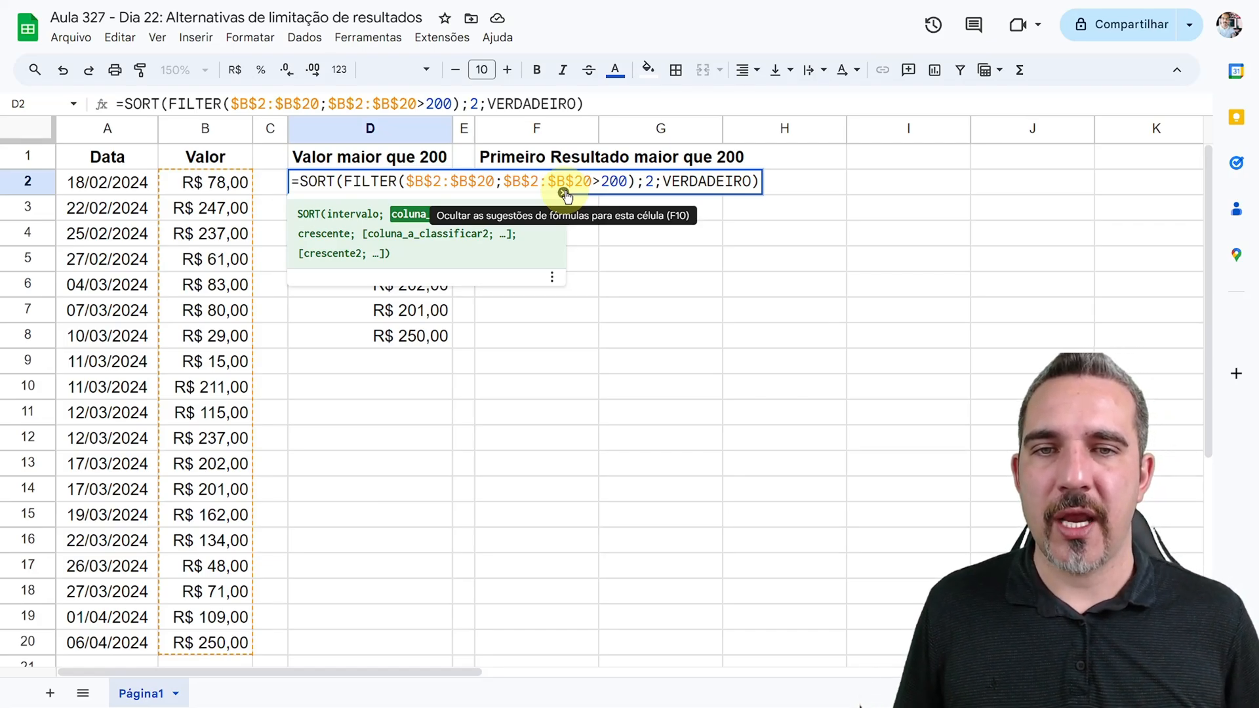
# Set the sort-column argument of the SORT formula in D2 back to 1
pyautogui.click(661, 180)
pyautogui.press('Return')
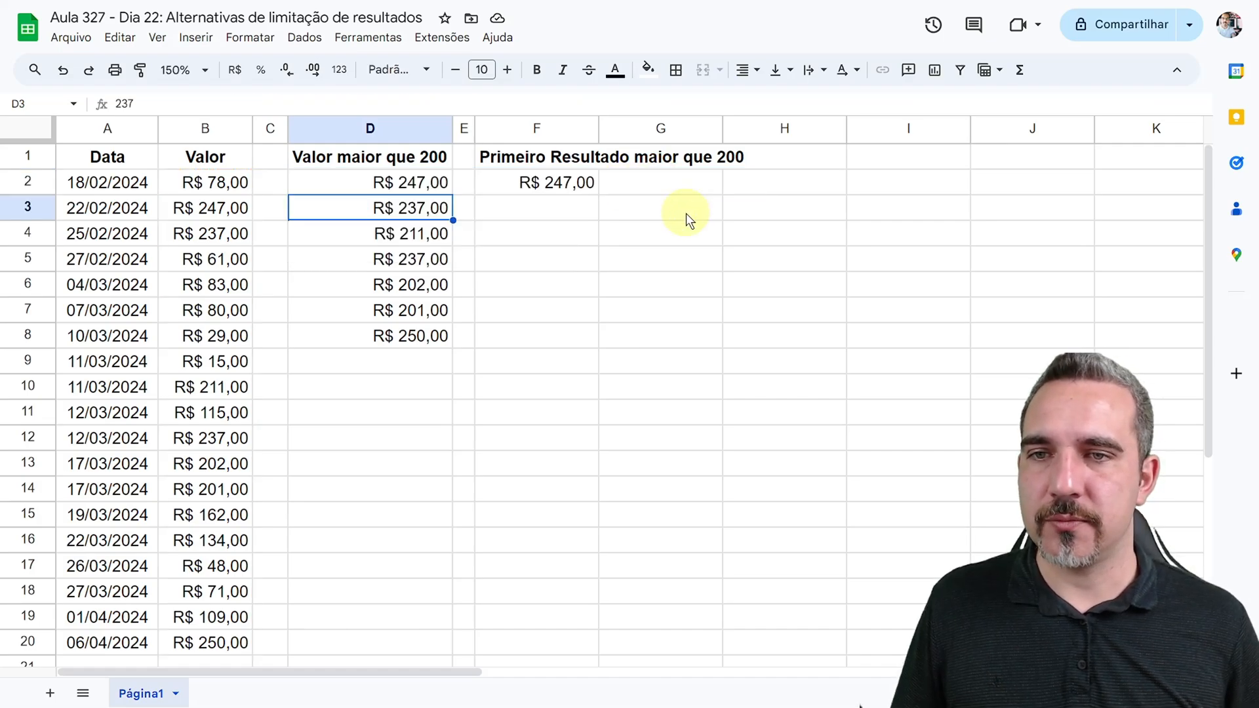
pyautogui.click(421, 187)
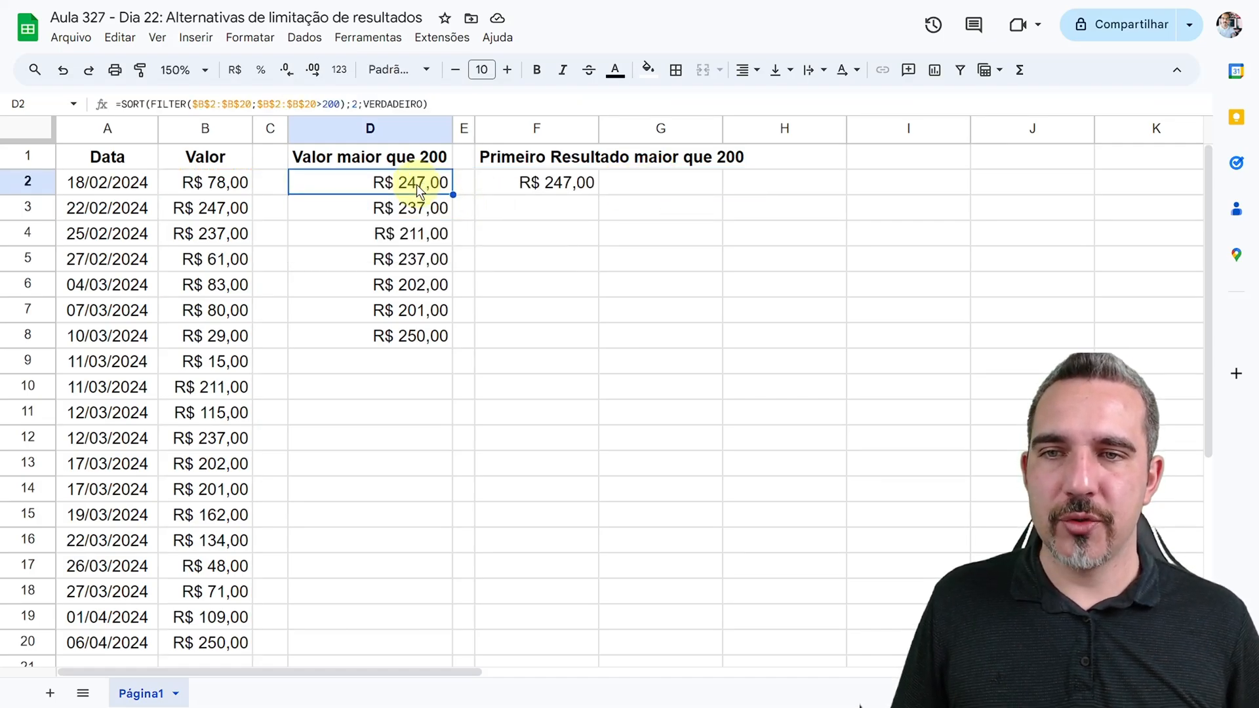
pyautogui.doubleClick(421, 186)
pyautogui.doubleClick(649, 181)
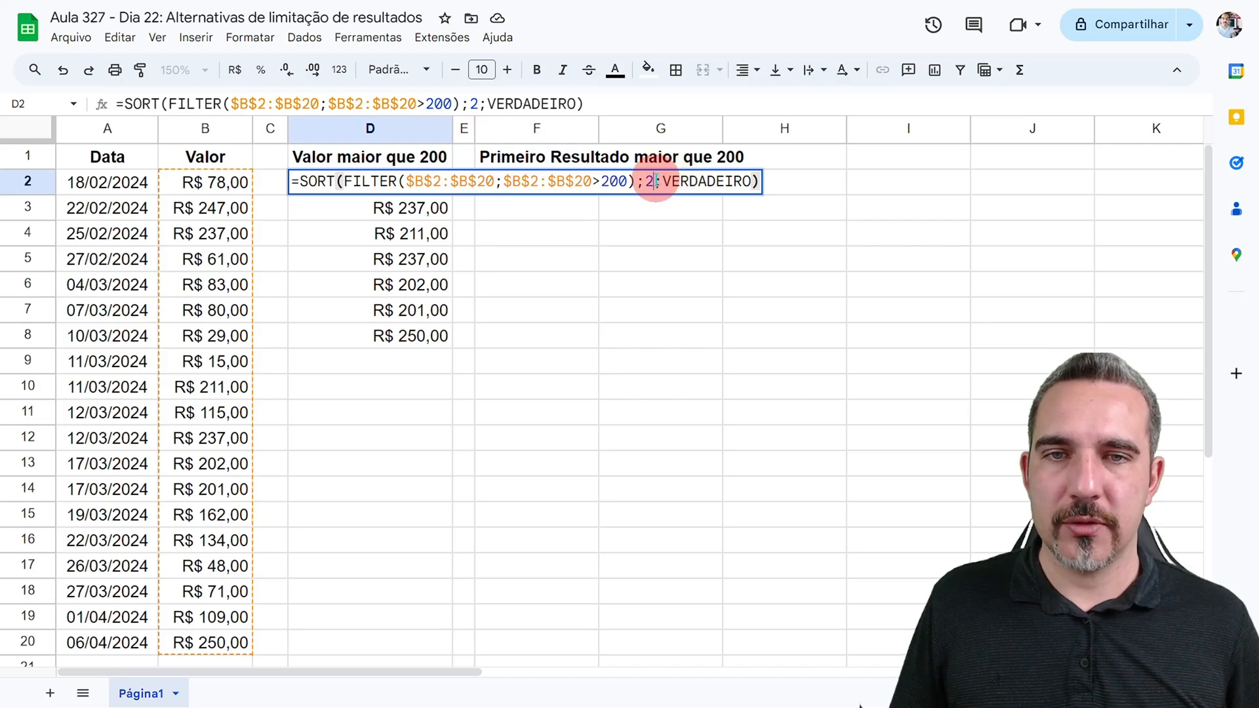
pyautogui.write('1')
pyautogui.press('Return')
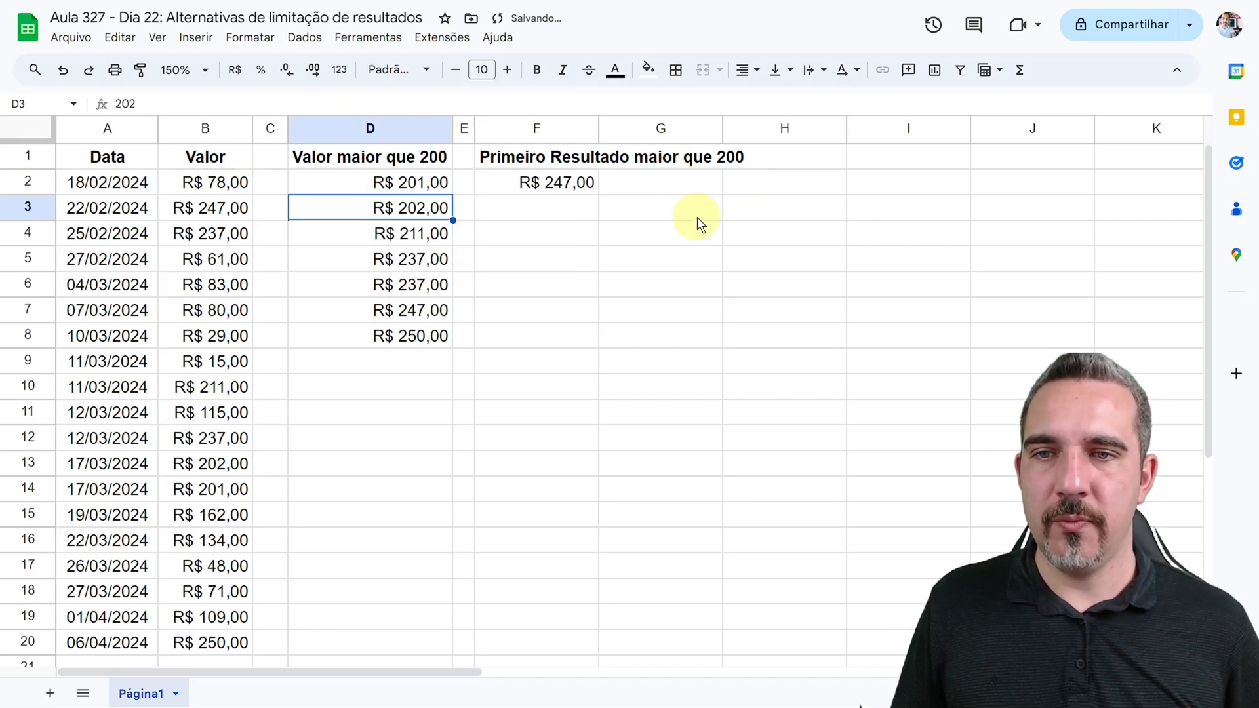
# Replace the ascending argument of the SORT formula in D2 with FALSO and review the order from D2 to D8
pyautogui.click(419, 184)
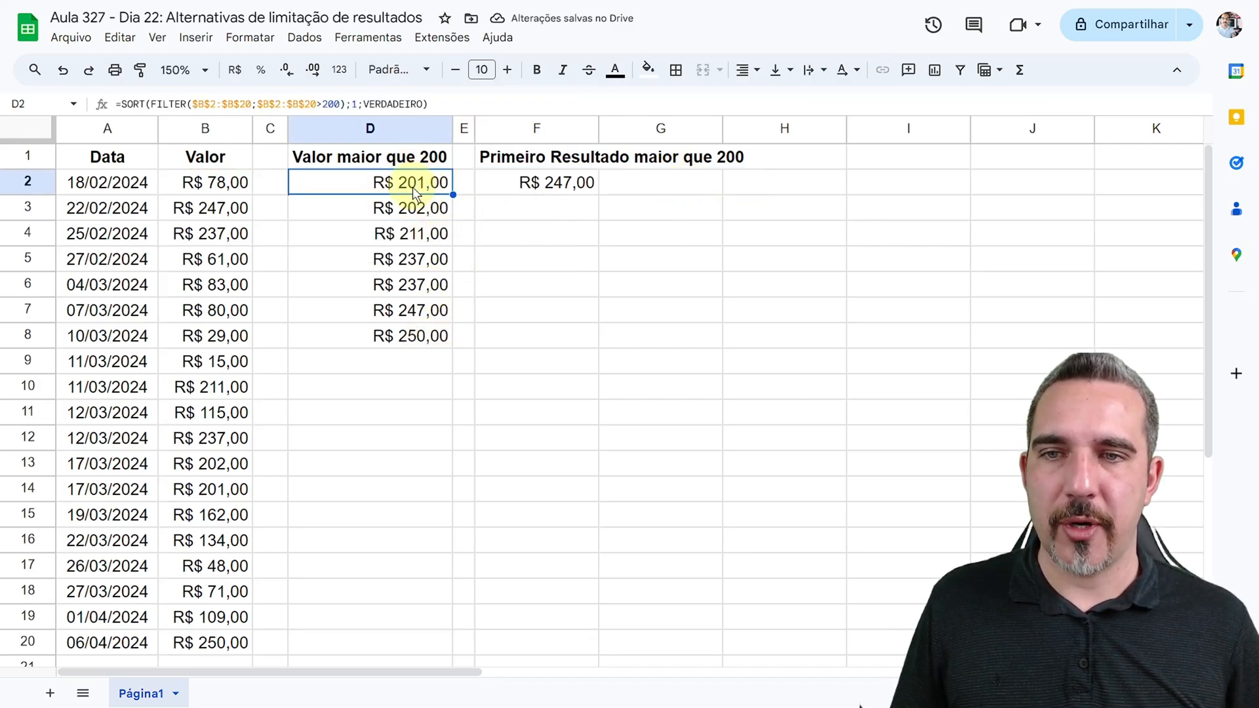
pyautogui.doubleClick(419, 181)
pyautogui.click(664, 181)
pyautogui.moveTo(664, 181); pyautogui.dragTo(752, 178)
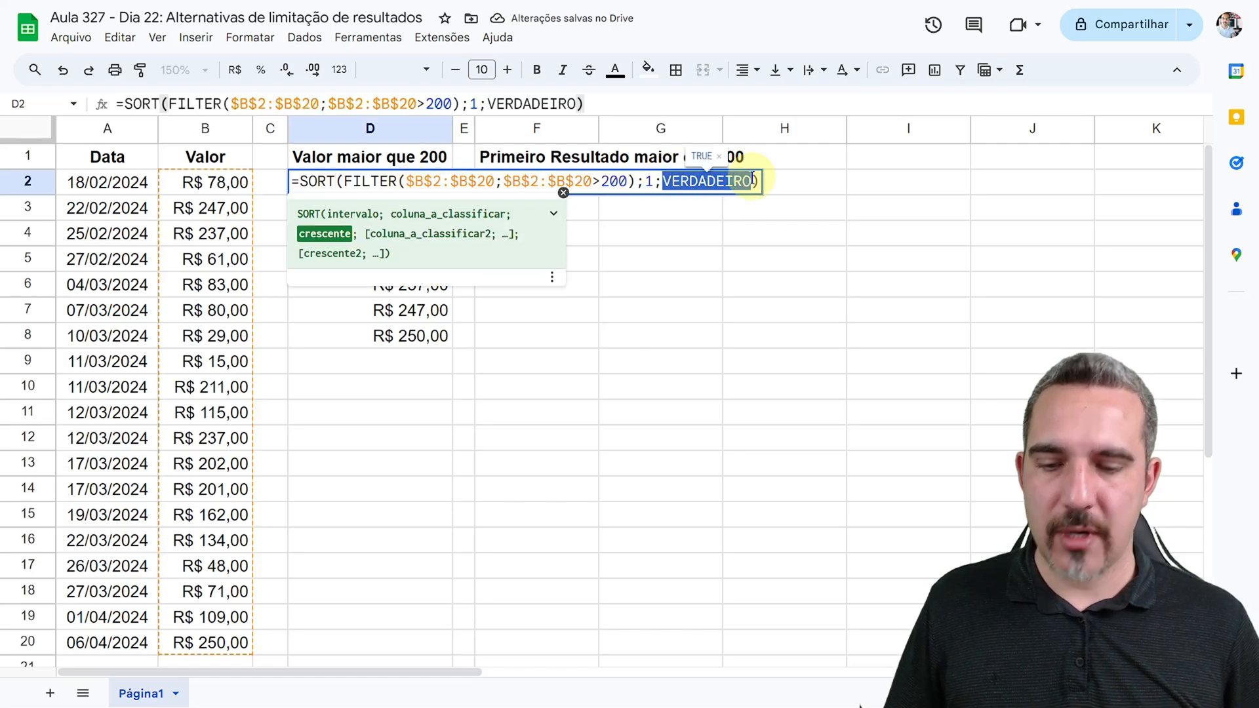
pyautogui.write('falso')
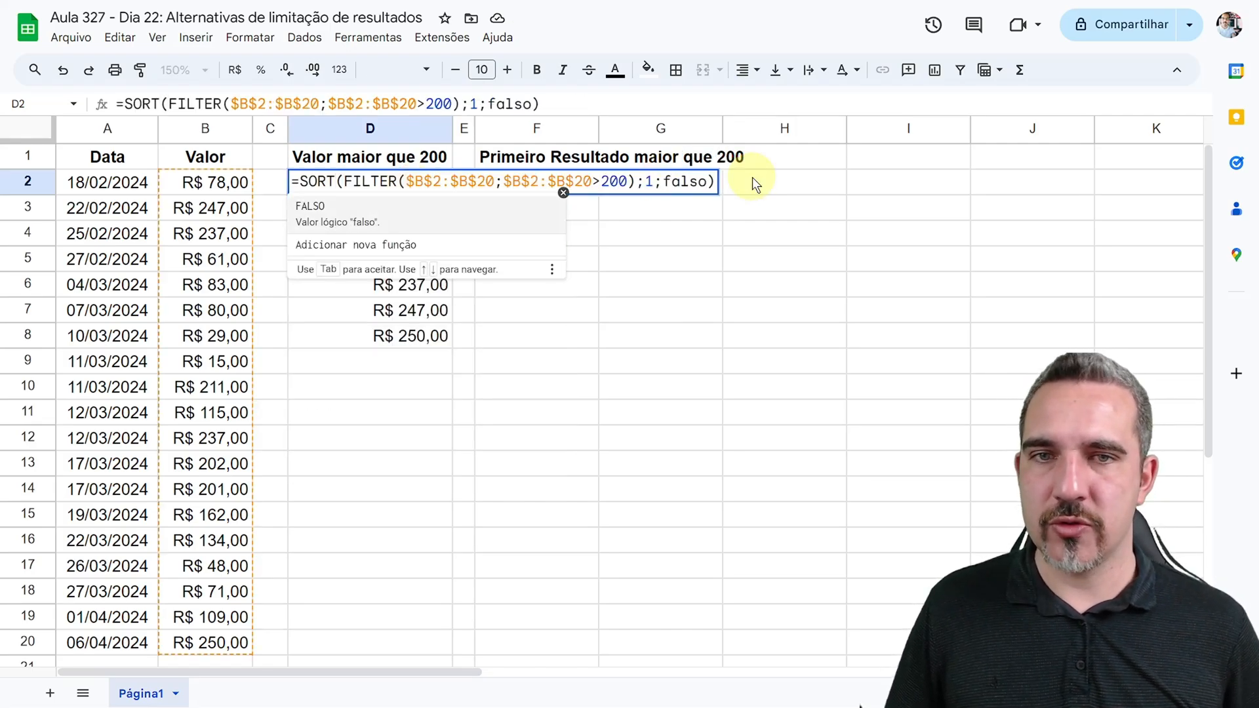
pyautogui.press('Tab')
pyautogui.press('BackSpace')
pyautogui.press('Return')
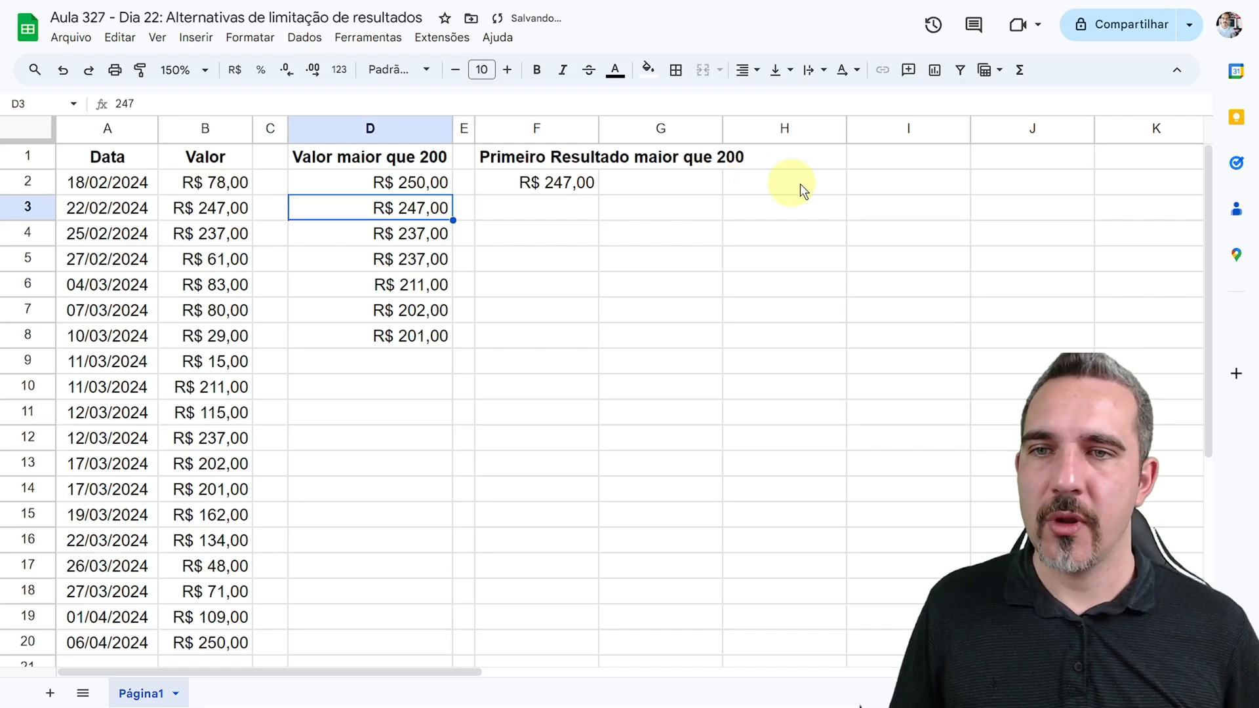
pyautogui.click(396, 185)
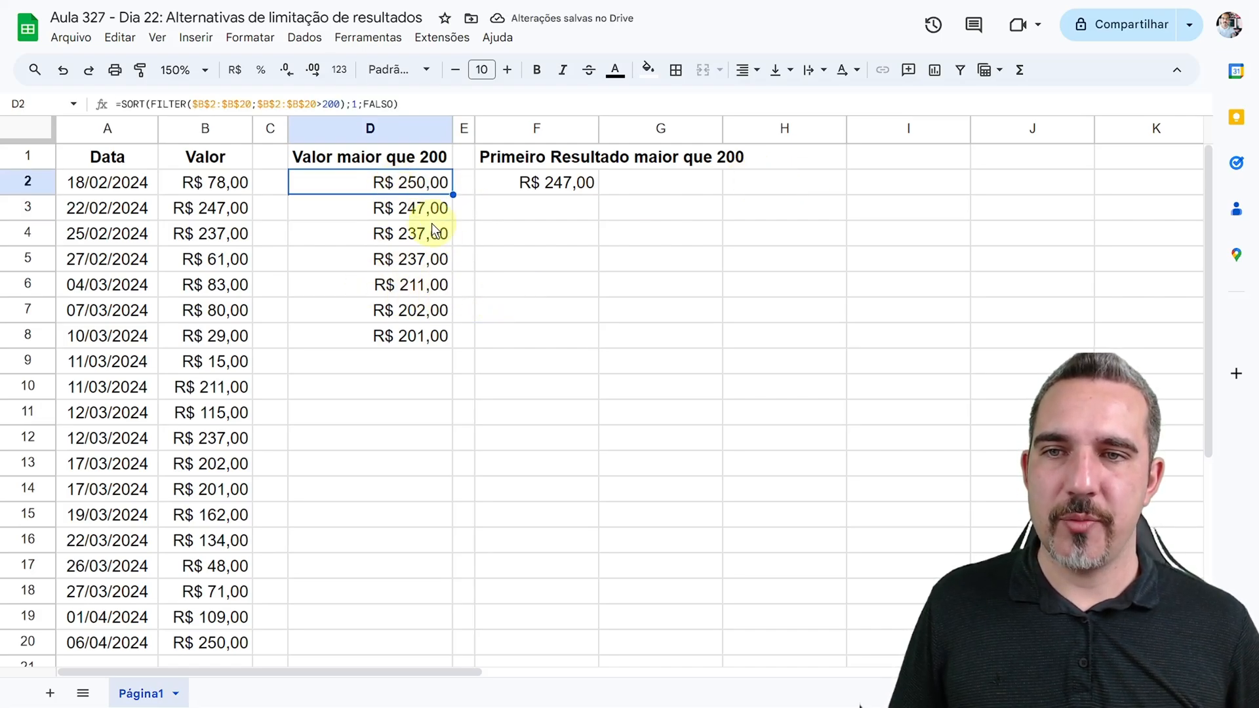
pyautogui.click(408, 332)
# Replace the FILTER expression inside the UPLUS formula in F2 with the range D2:D8
pyautogui.click(554, 185)
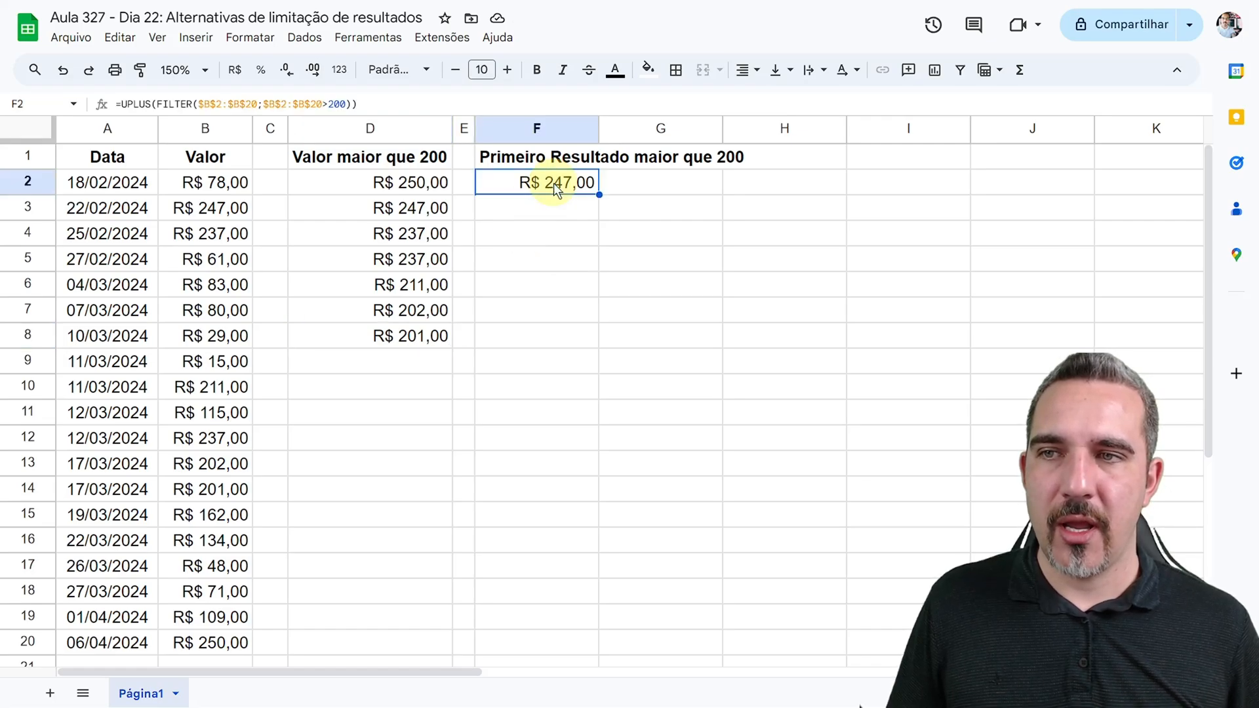
pyautogui.doubleClick(554, 183)
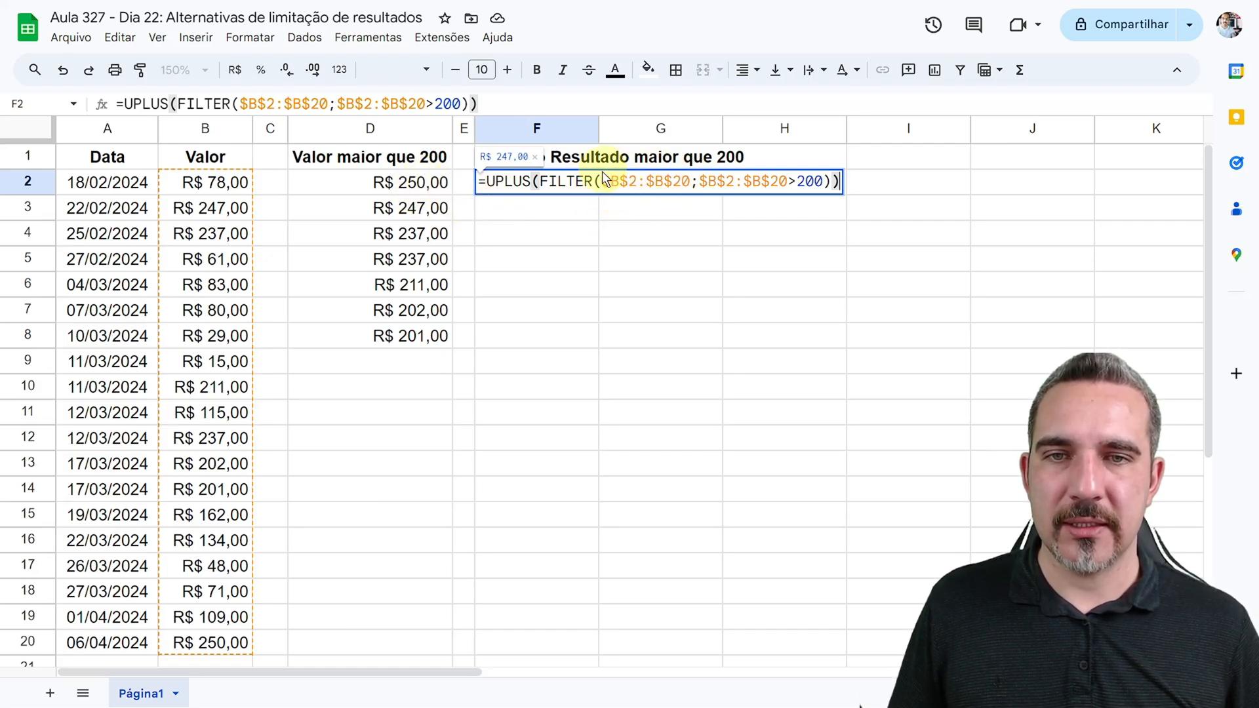
pyautogui.moveTo(542, 182); pyautogui.dragTo(832, 182)
pyautogui.press('BackSpace')
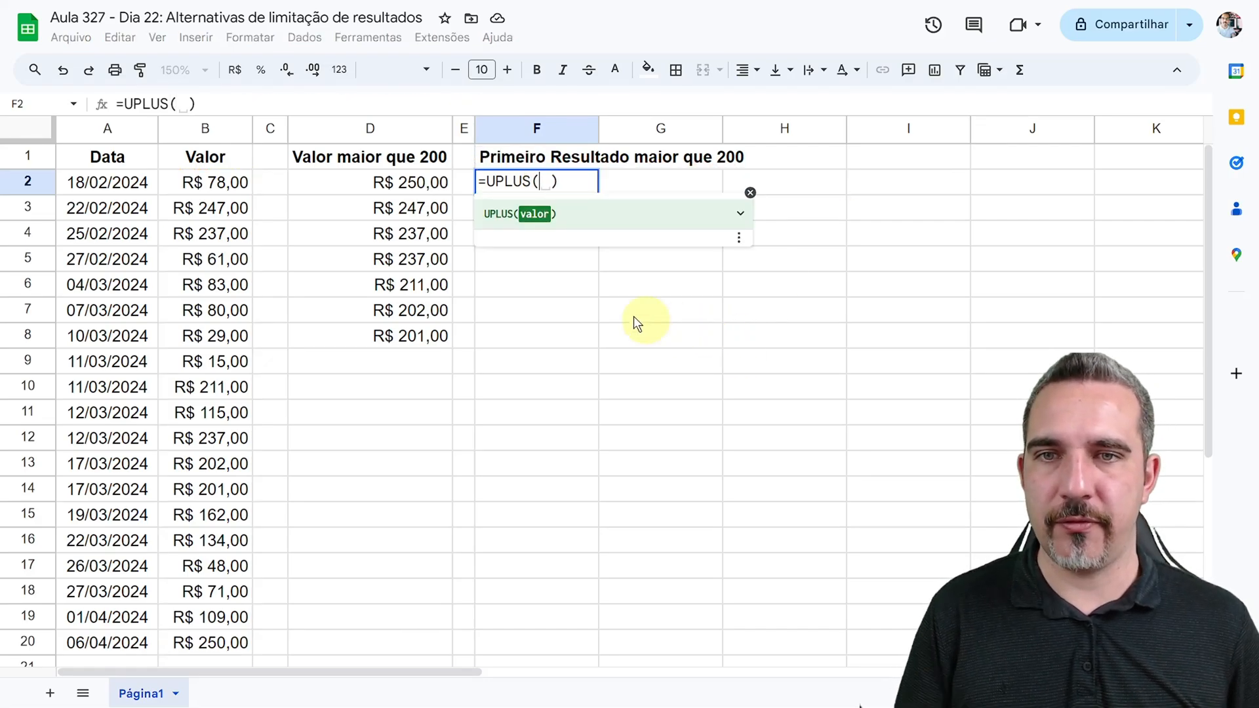
pyautogui.moveTo(419, 181); pyautogui.dragTo(396, 333)
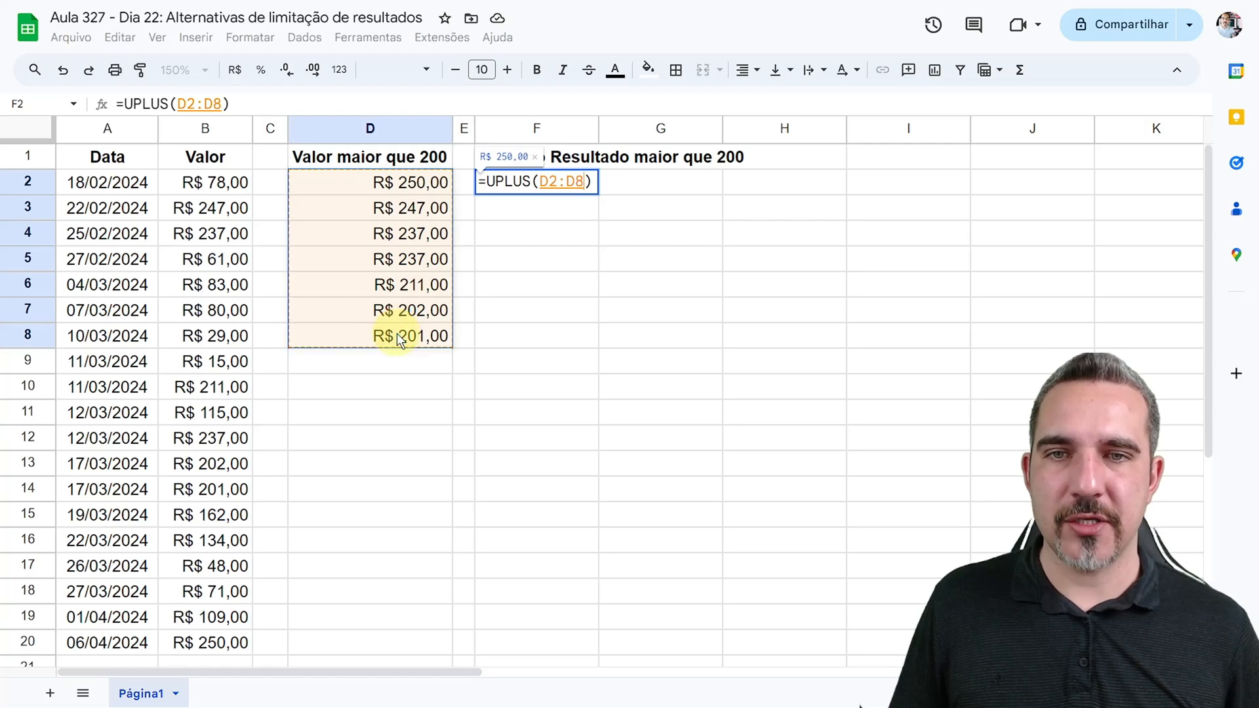
pyautogui.press('Return')
pyautogui.click(559, 183)
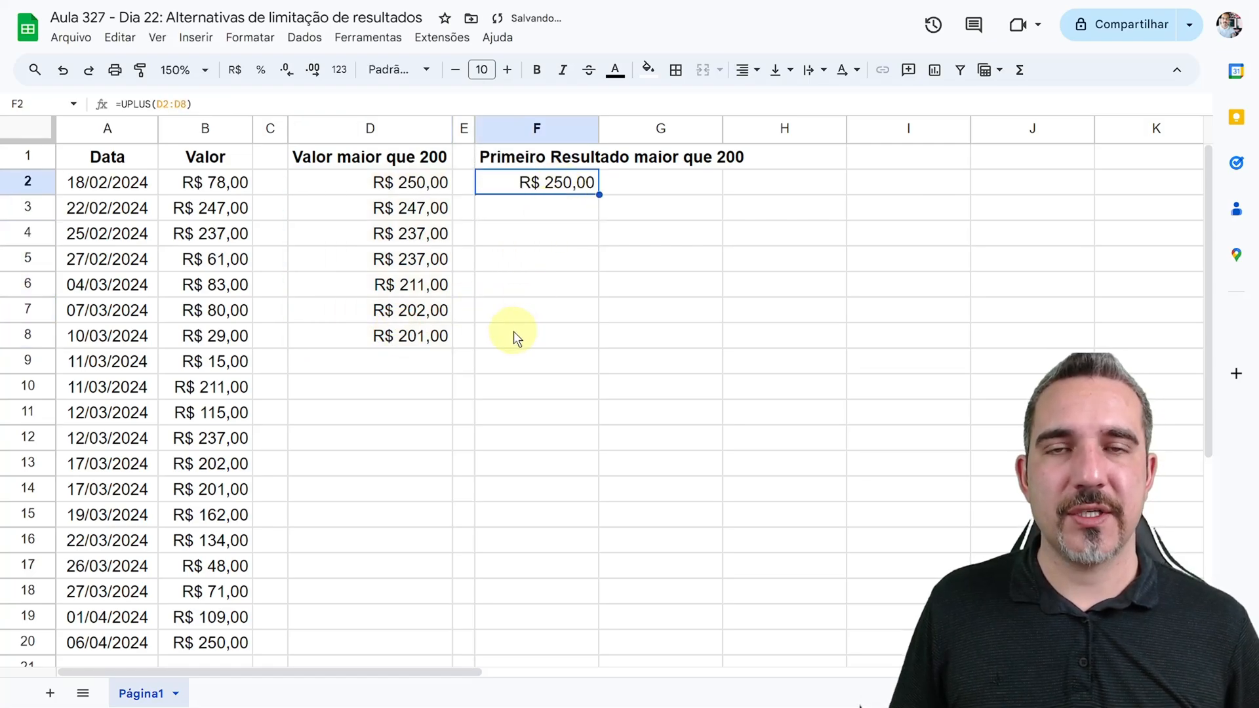
# Copy the full text of the SORT formula in D2, leaving the cell unchanged
pyautogui.click(418, 183)
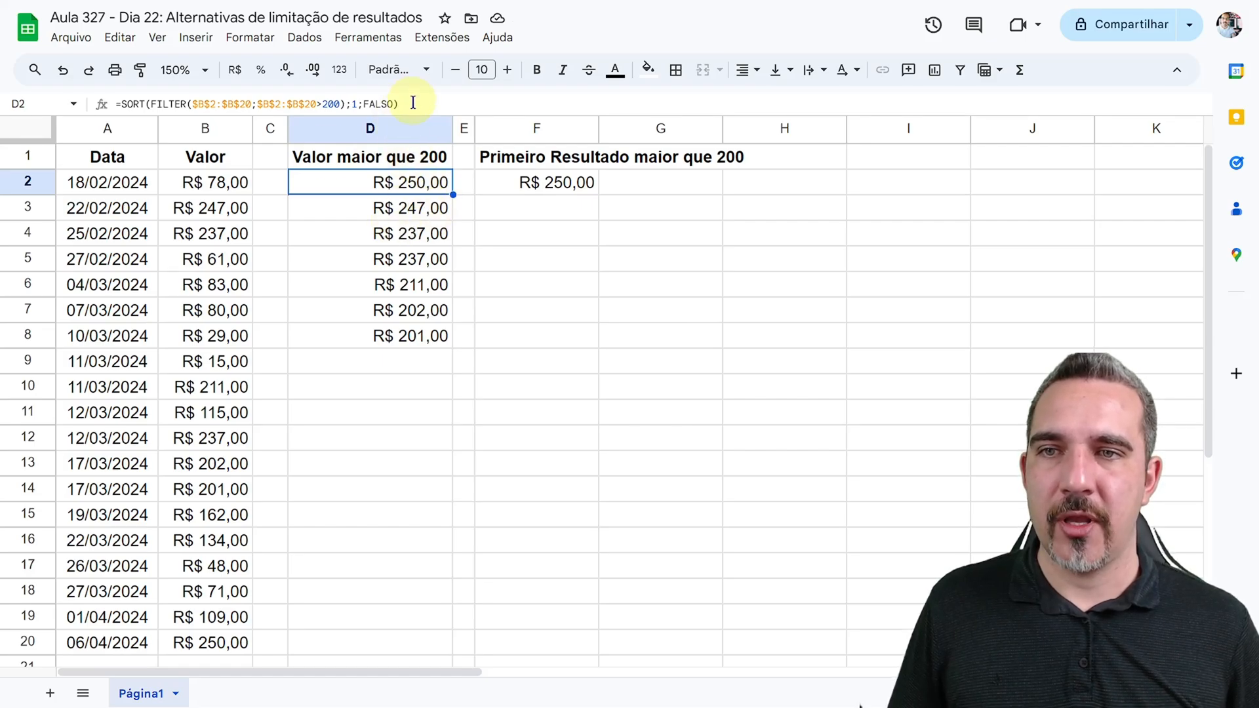
pyautogui.moveTo(398, 103); pyautogui.dragTo(135, 104)
pyautogui.click(441, 186)
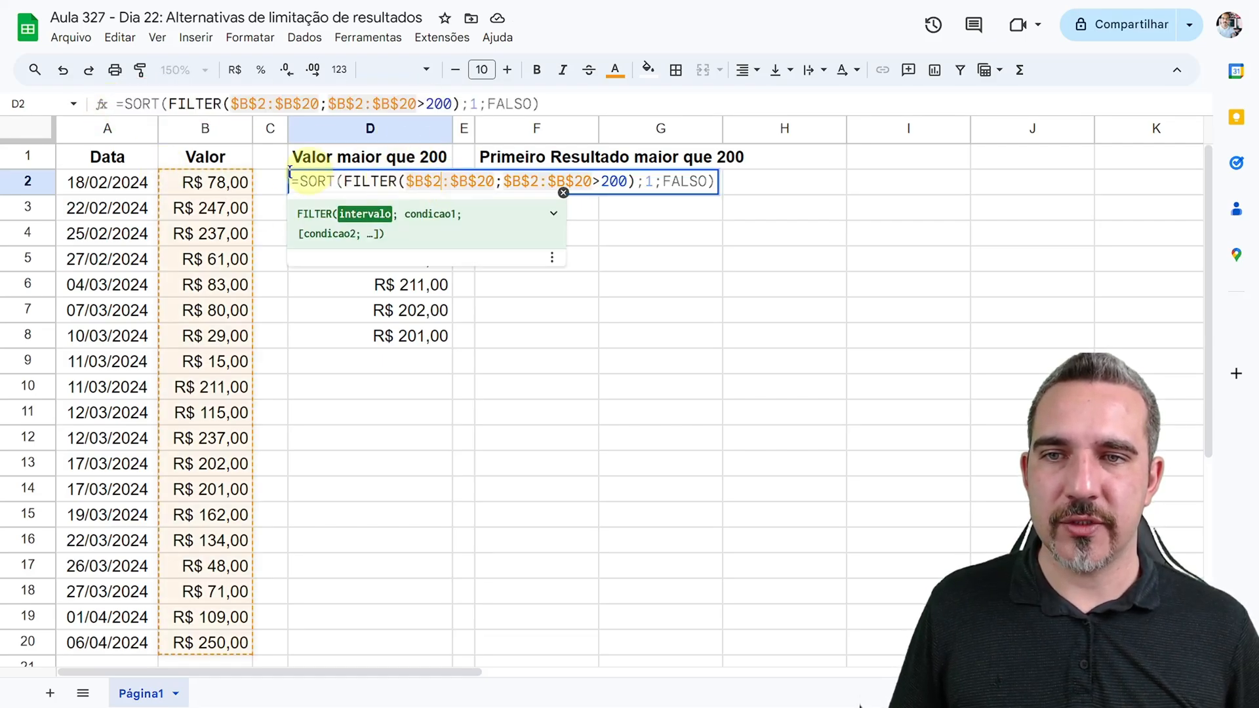
pyautogui.moveTo(299, 180); pyautogui.dragTo(727, 179)
pyautogui.hotkey('ctrl', 'c')
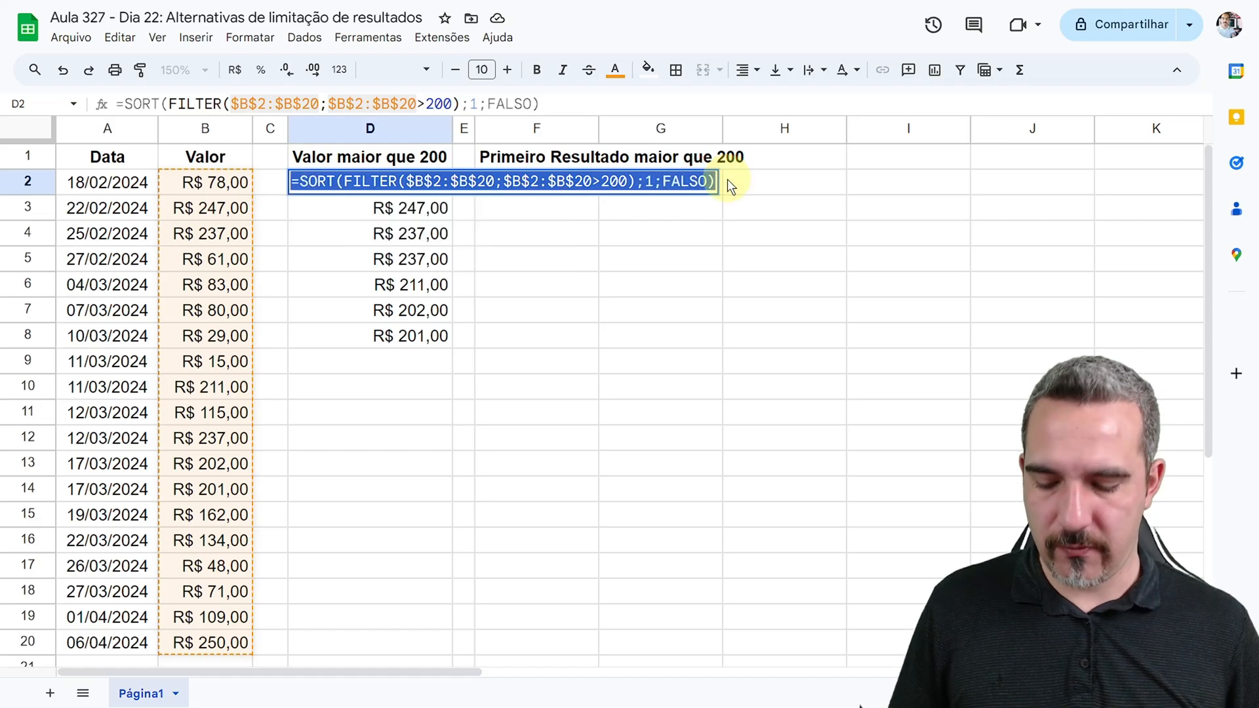
pyautogui.press('Return')
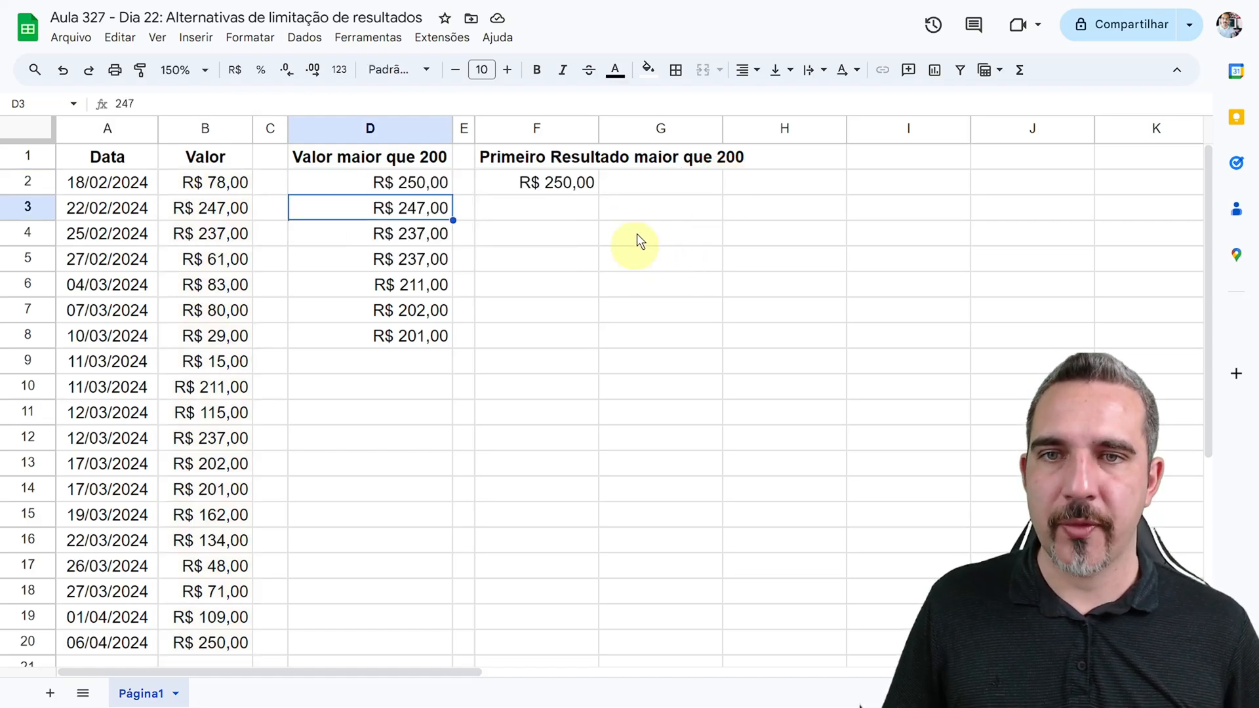
# Replace D2:D8 inside UPLUS in F2 with the copied SORT formula, without its extra equals sign
pyautogui.doubleClick(560, 183)
pyautogui.moveTo(594, 182); pyautogui.dragTo(540, 181)
pyautogui.click(581, 179)
pyautogui.click(577, 179)
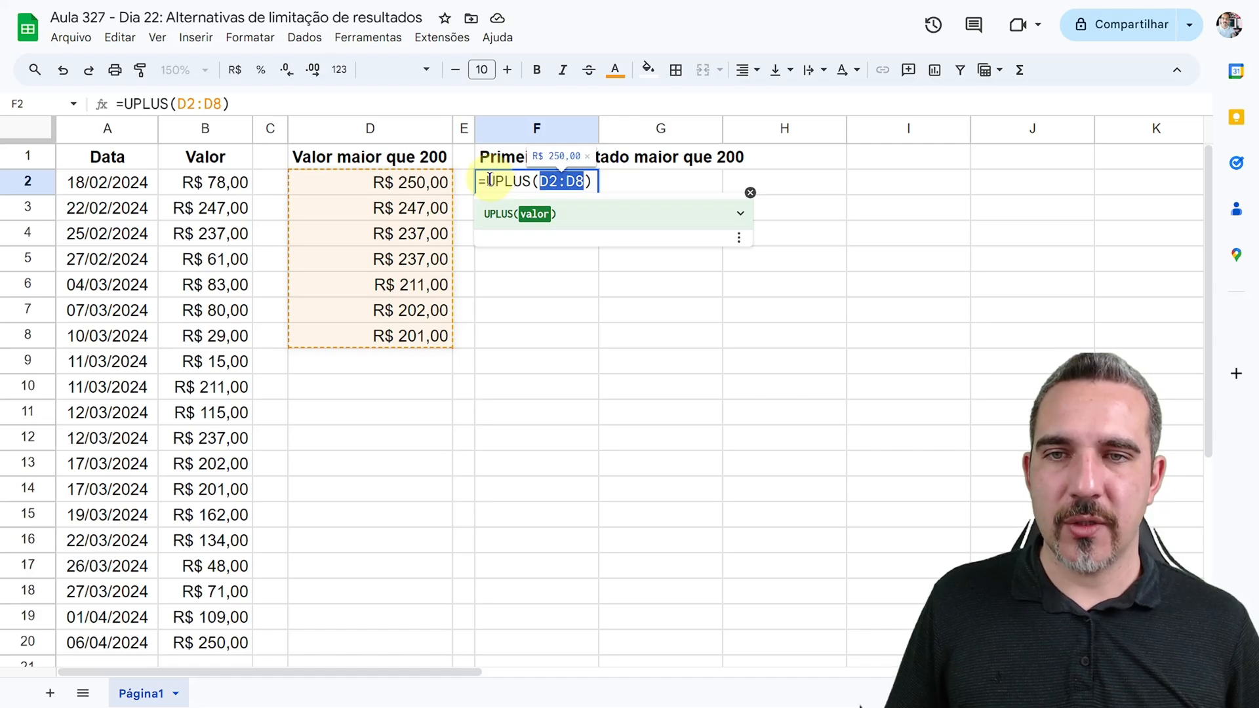
pyautogui.hotkey('ctrl', 'v')
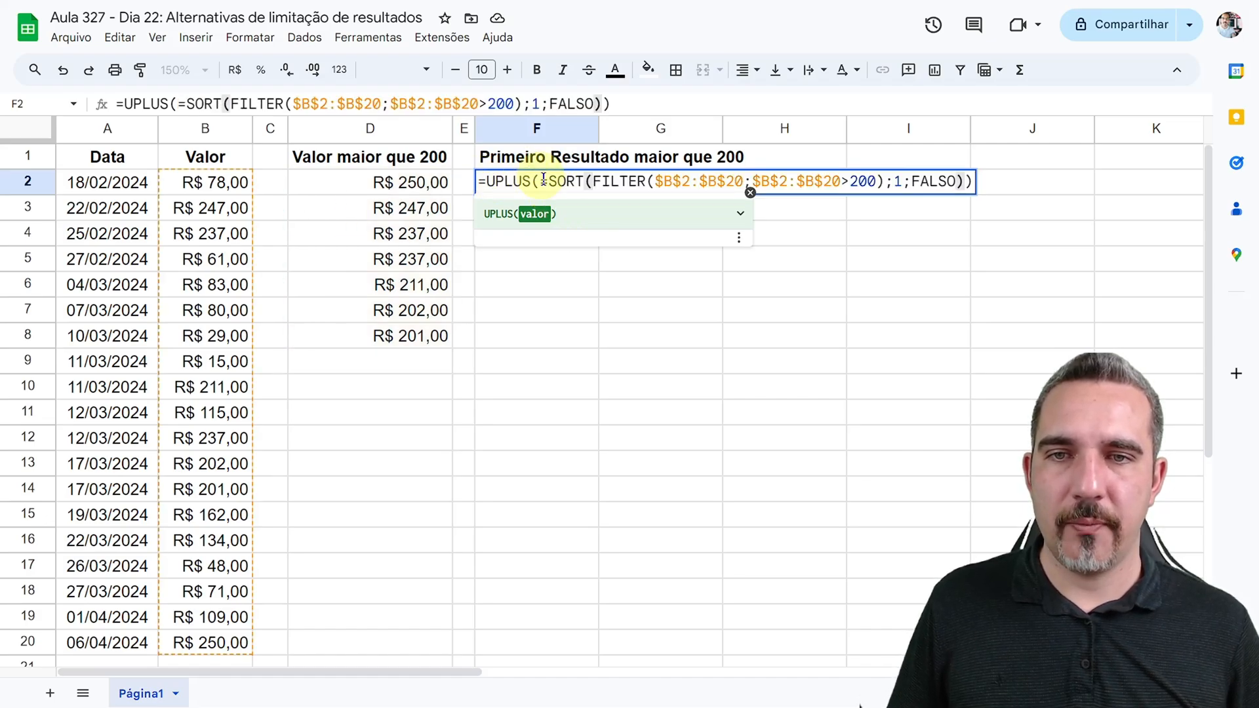
pyautogui.click(542, 181)
pyautogui.press('BackSpace')
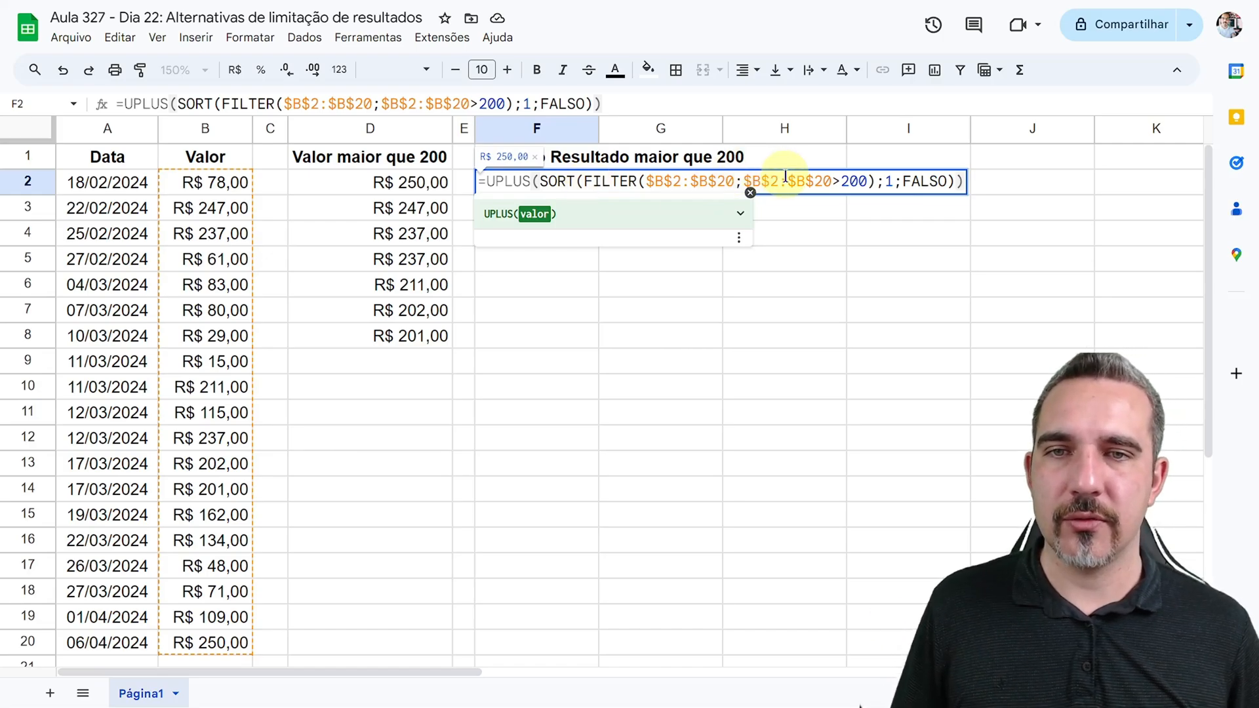
pyautogui.press('Return')
pyautogui.press('Up')
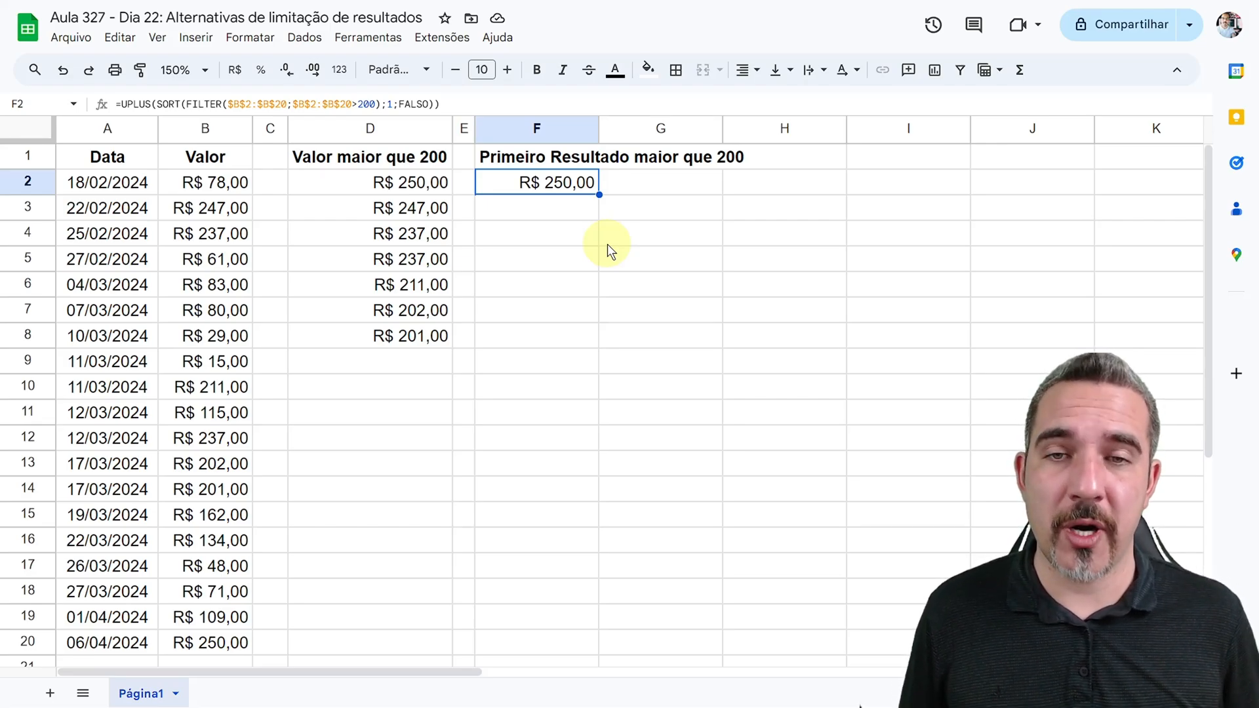
# Examine the UPLUS wrapper in F2, then the SORT function and the FILTER condition value in the D2 formula
pyautogui.doubleClick(559, 185)
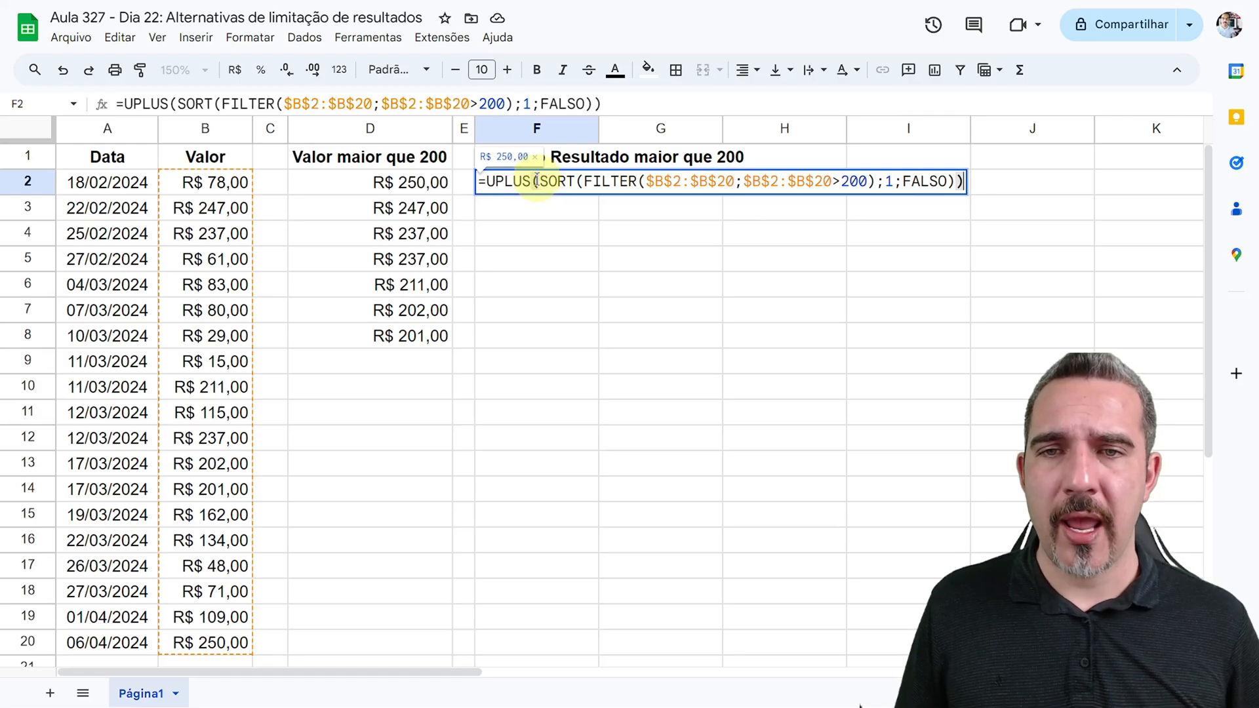
pyautogui.moveTo(539, 181); pyautogui.dragTo(486, 181)
pyautogui.press('Return')
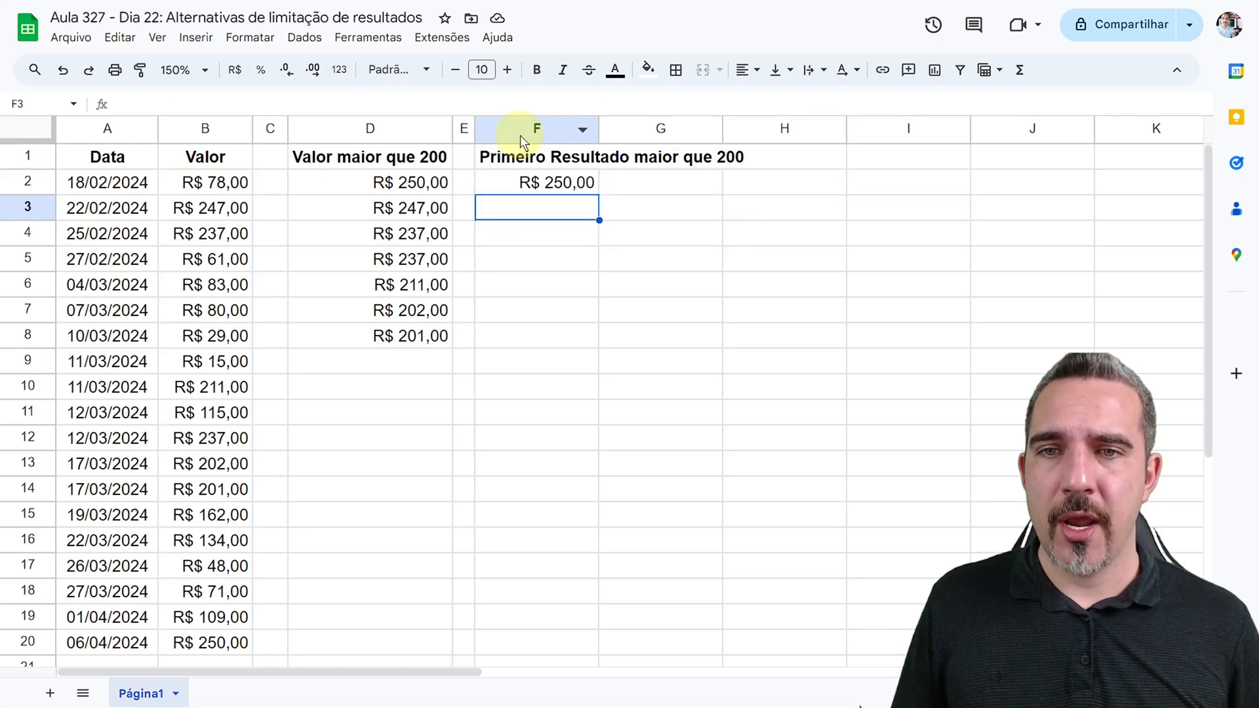
pyautogui.doubleClick(362, 180)
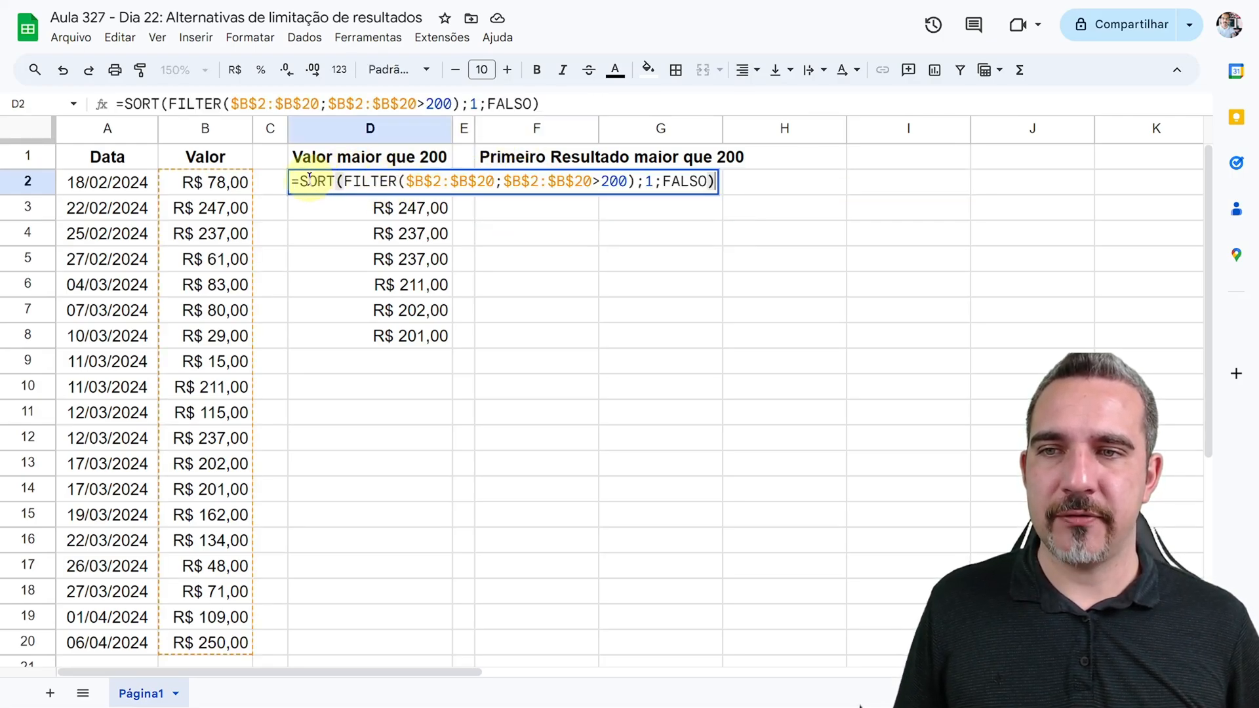
pyautogui.moveTo(301, 181); pyautogui.dragTo(715, 182)
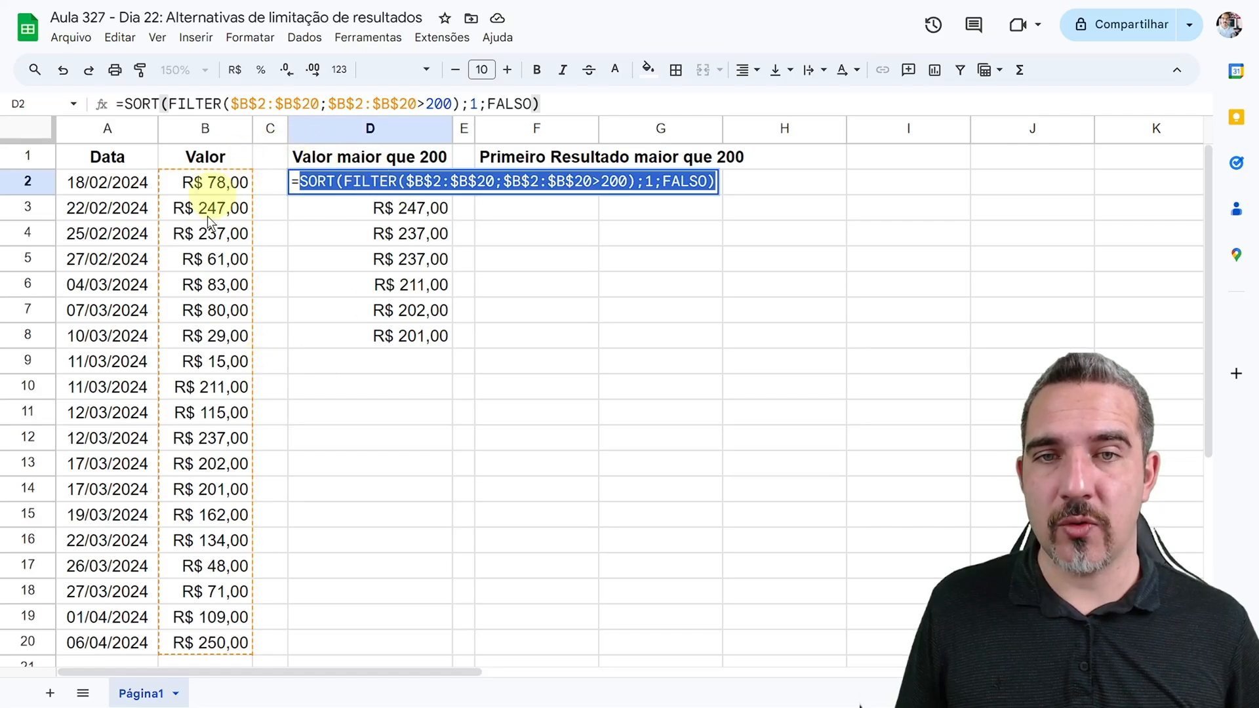
pyautogui.click(640, 181)
pyautogui.doubleClick(614, 181)
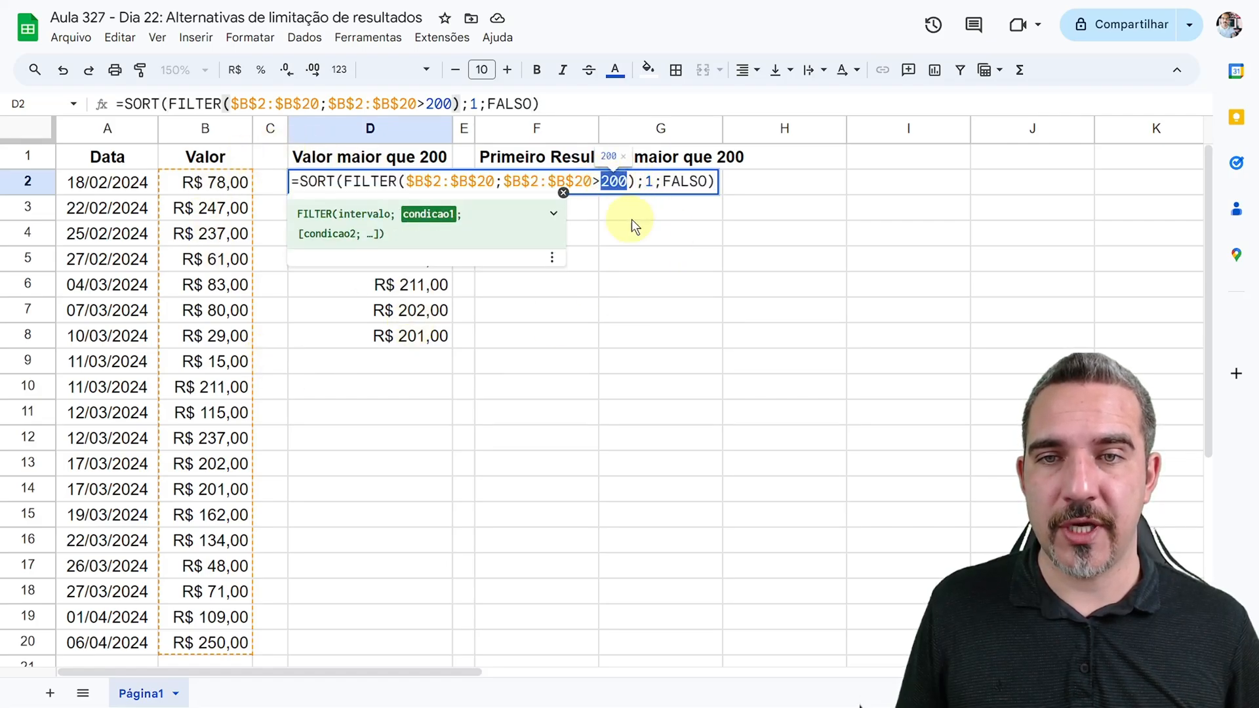
pyautogui.click(303, 181)
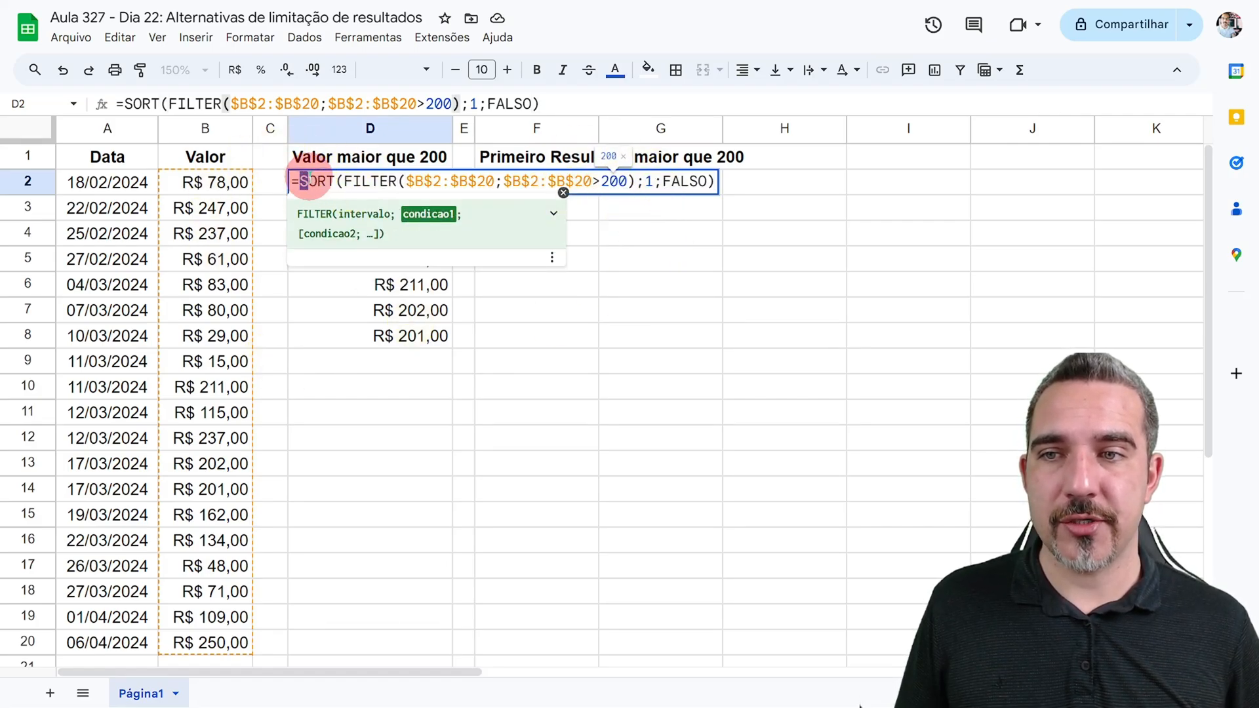
pyautogui.moveTo(303, 181); pyautogui.dragTo(335, 181)
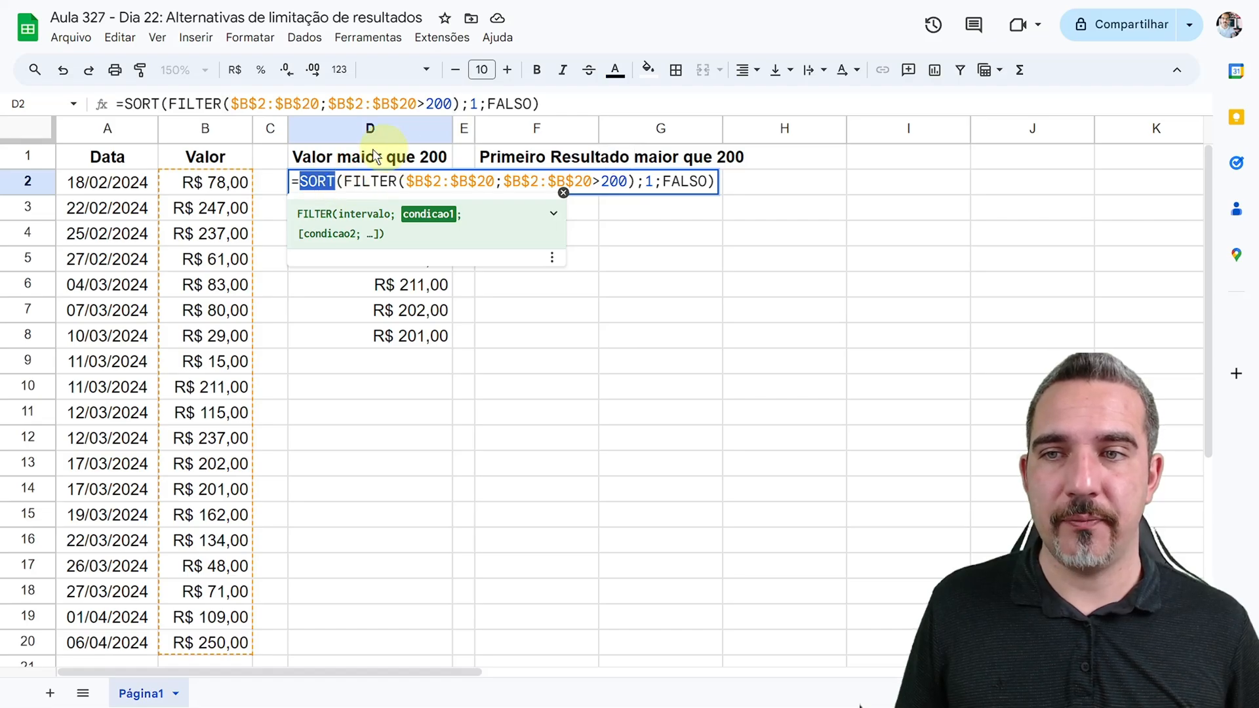
# Insert two plus signs before SORT in the D2 formula so it begins with =++SORT
pyautogui.click(335, 181)
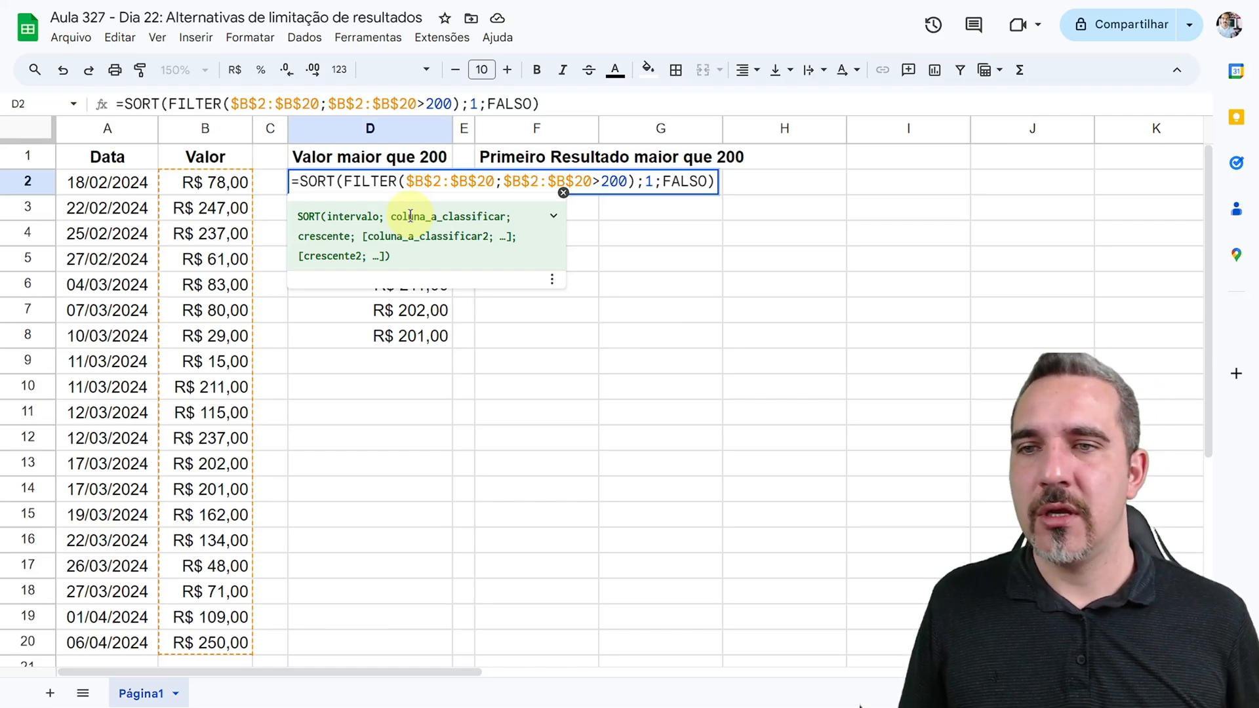
pyautogui.write('--')
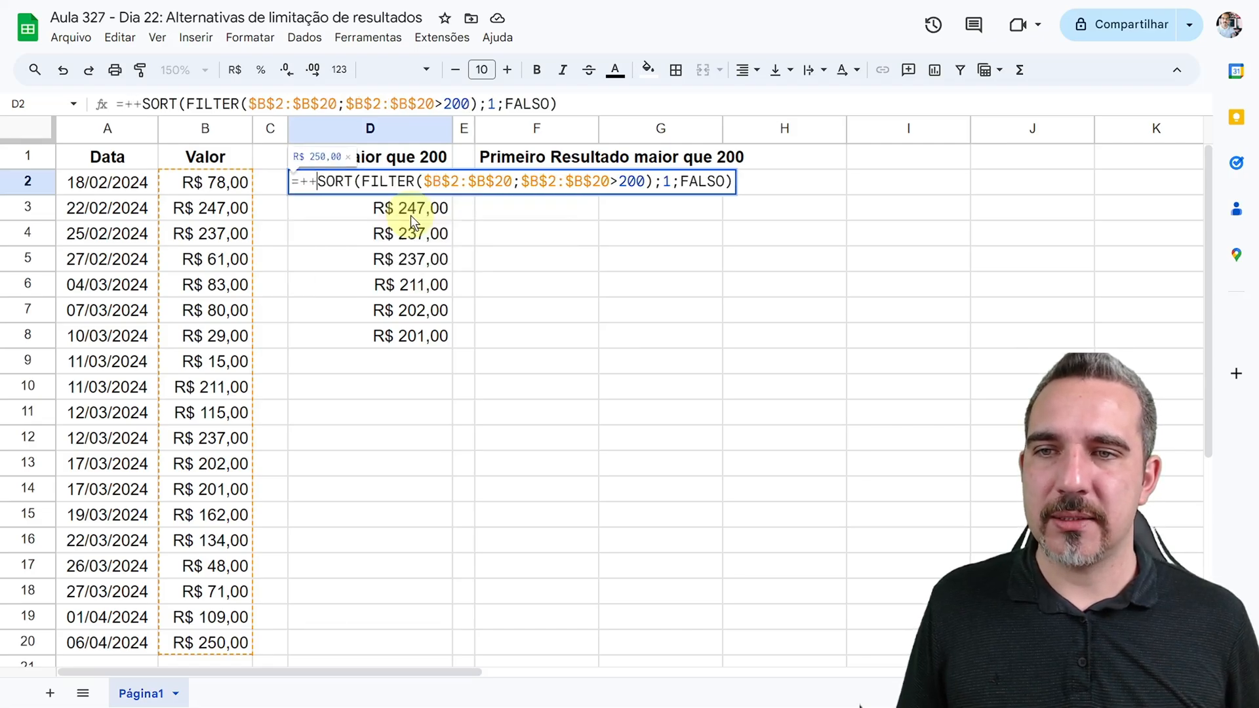
pyautogui.press('Return')
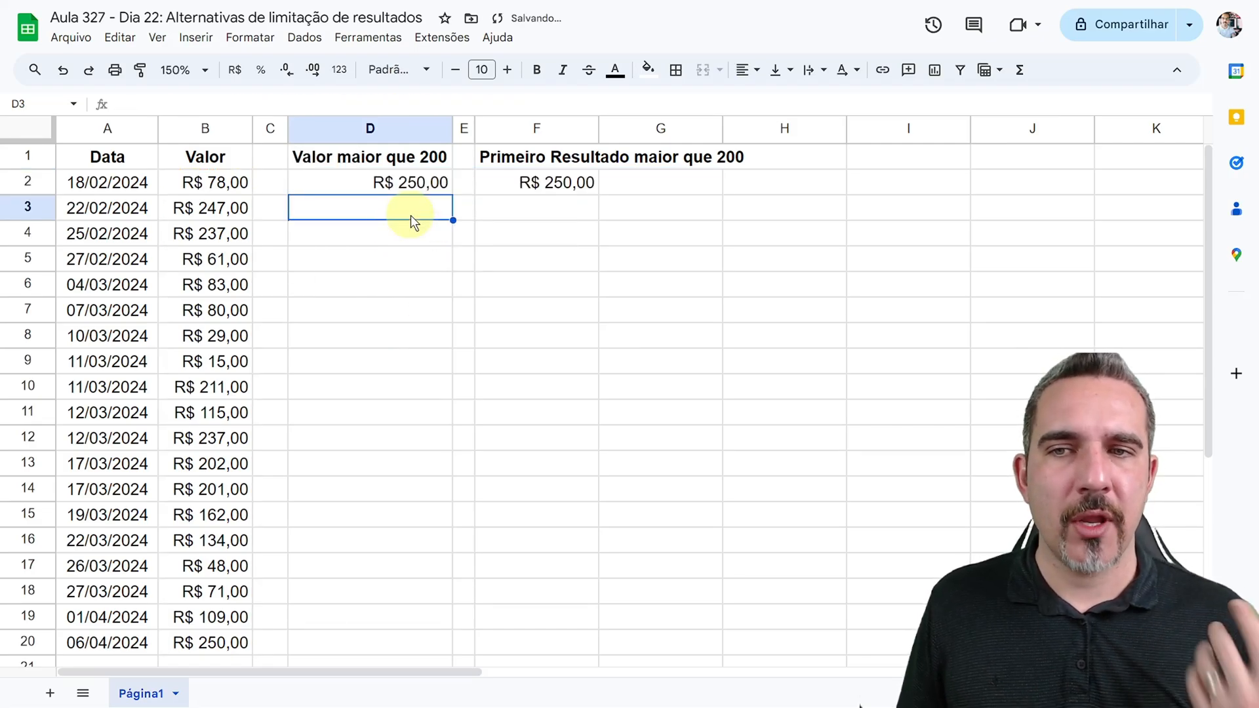
# Remove one plus sign from the D2 formula so it begins with =+SORT, and reopen the formula to examine the prefix
pyautogui.press('Up')
pyautogui.press('F2')
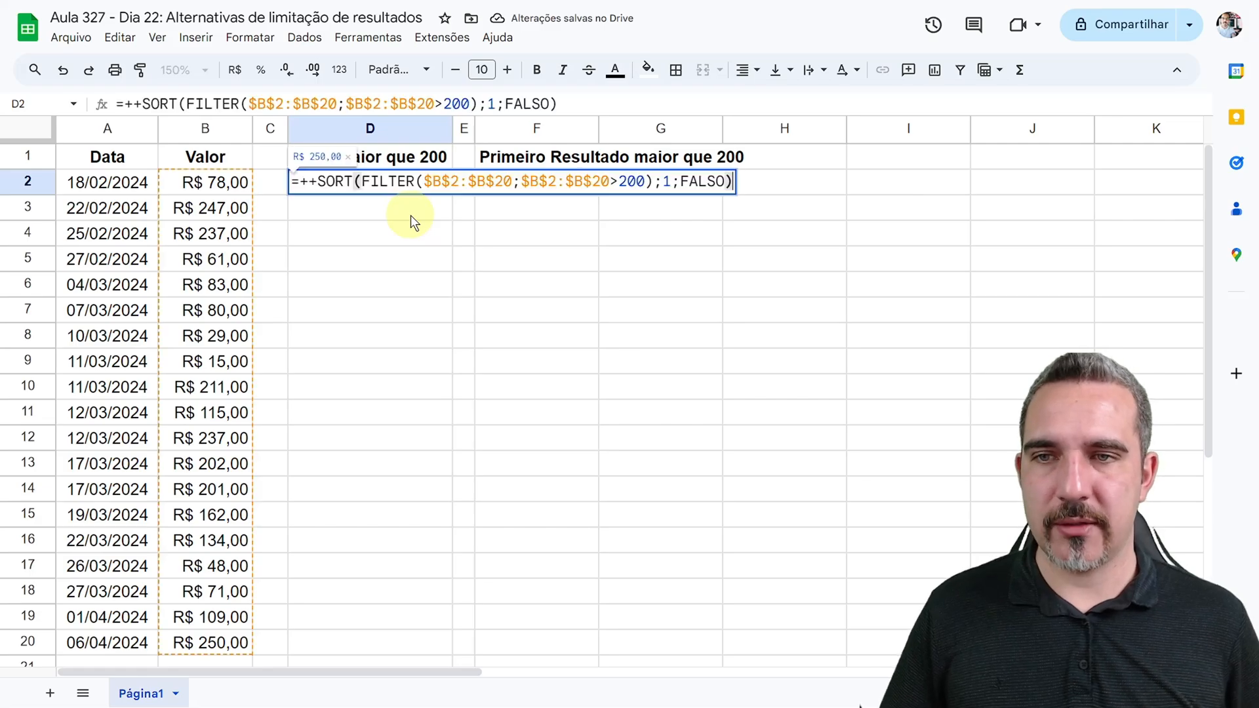
pyautogui.click(315, 182)
pyautogui.press('BackSpace')
pyautogui.press('BackSpace')
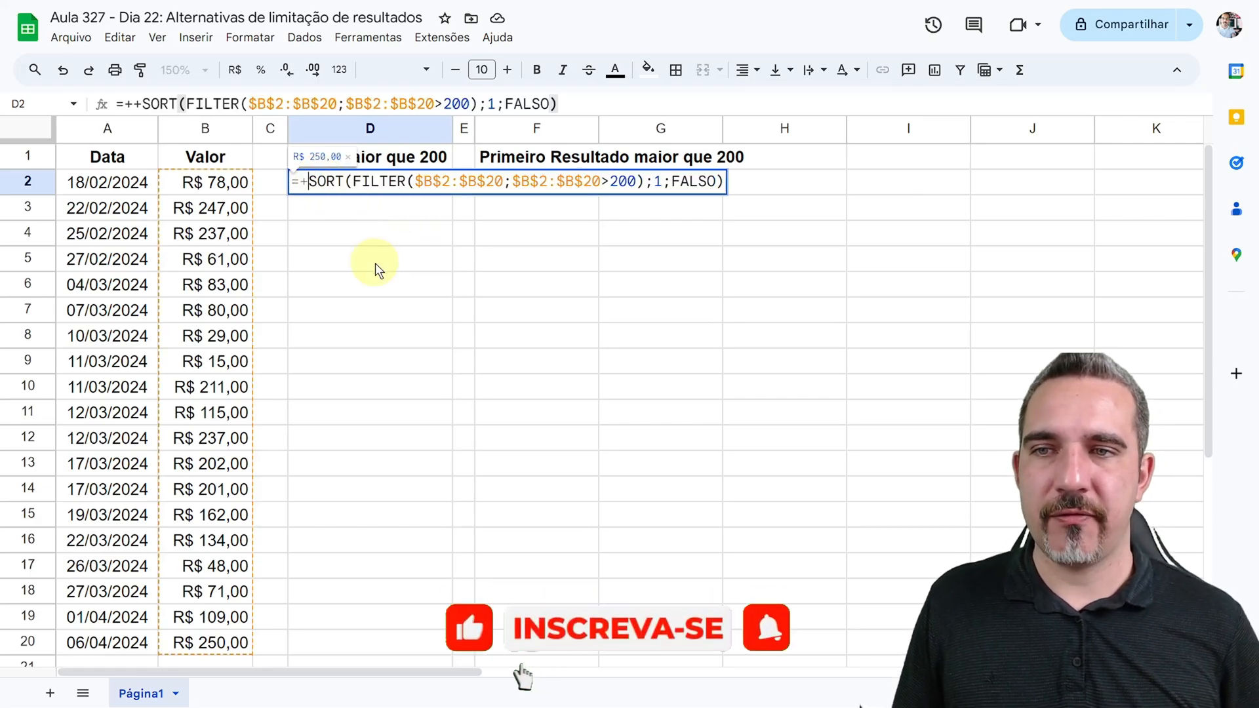
pyautogui.press('Return')
pyautogui.press('Up')
pyautogui.press('F2')
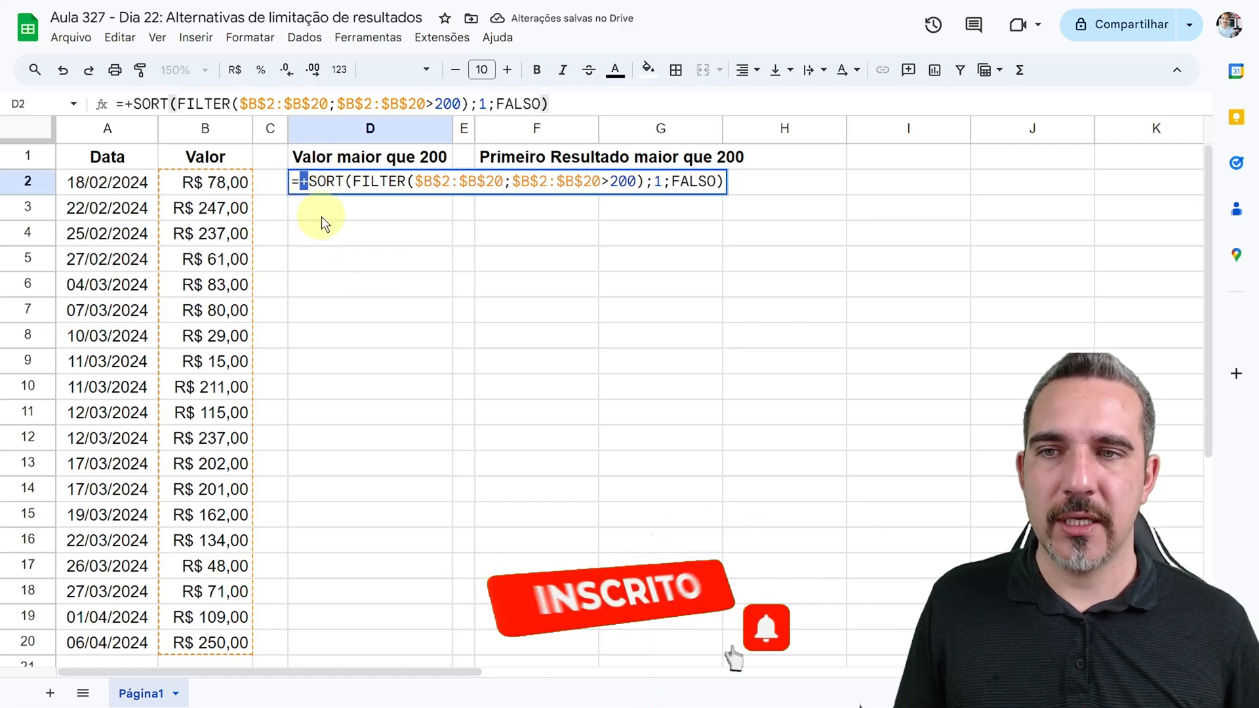
# Close the D2 formula and examine the UPLUS function wrapping SORT in the F2 formula
pyautogui.press('Return')
pyautogui.click(400, 176)
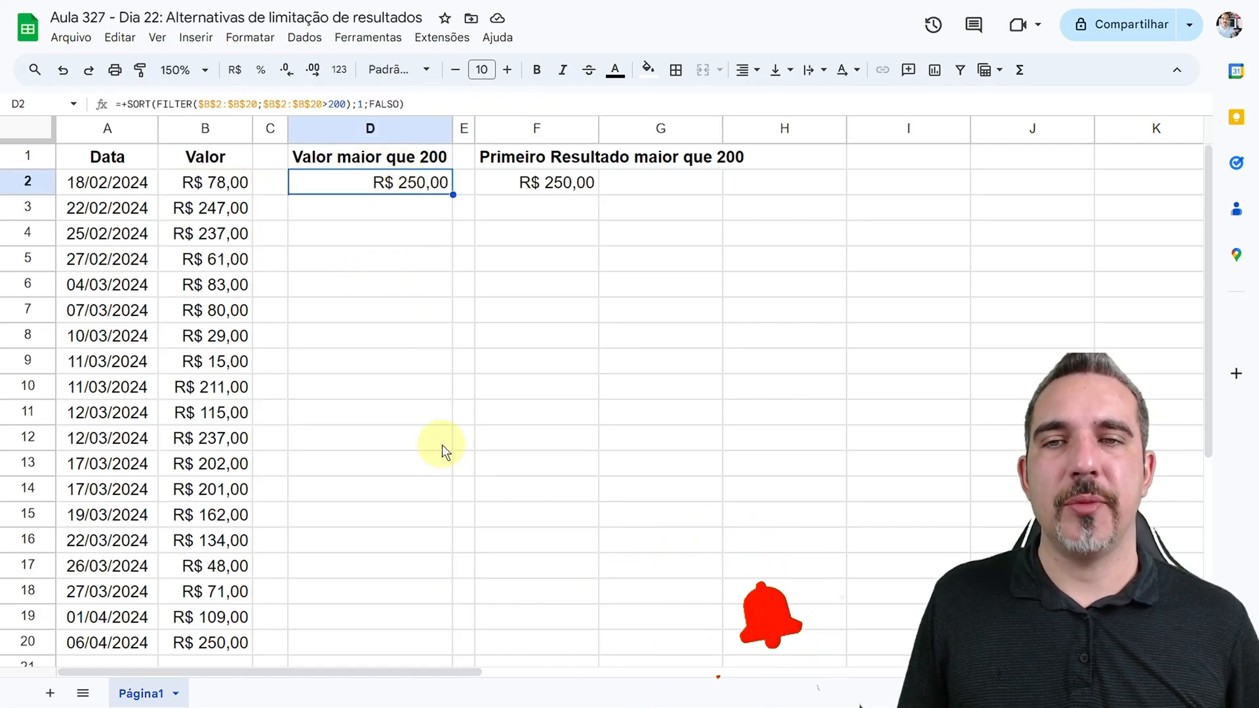
pyautogui.click(545, 179)
pyautogui.press('F2')
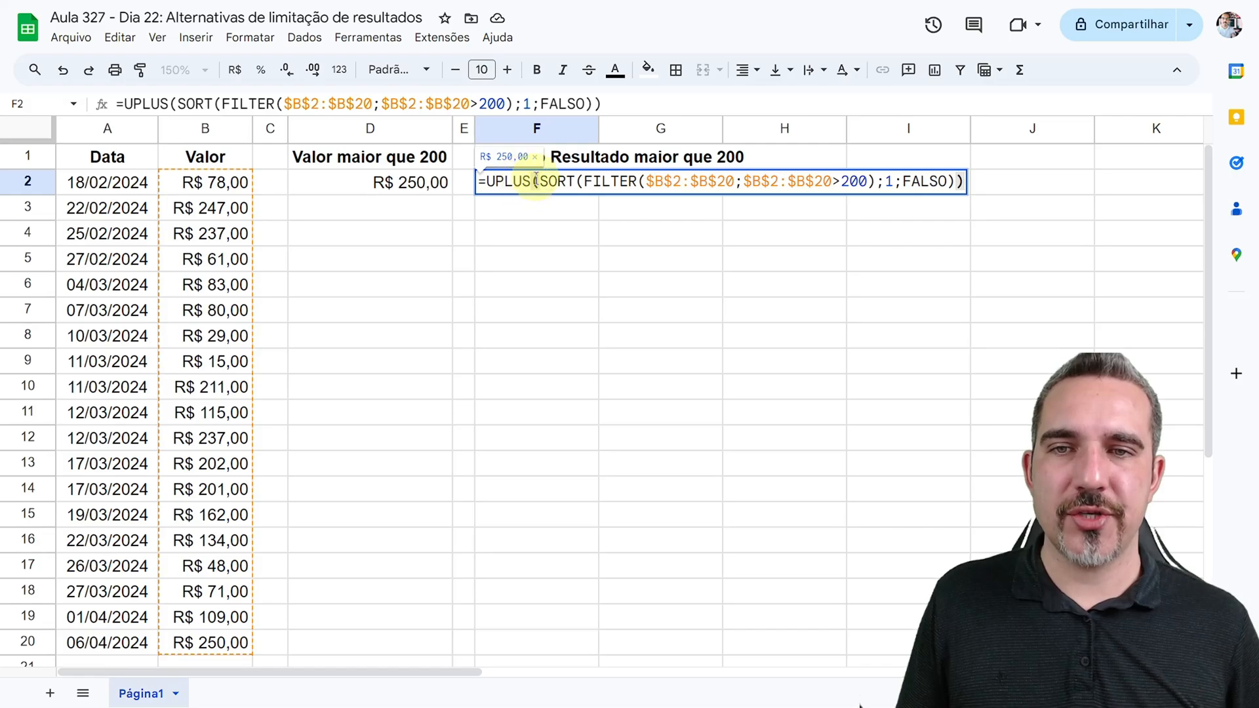
pyautogui.moveTo(533, 181); pyautogui.dragTo(486, 181)
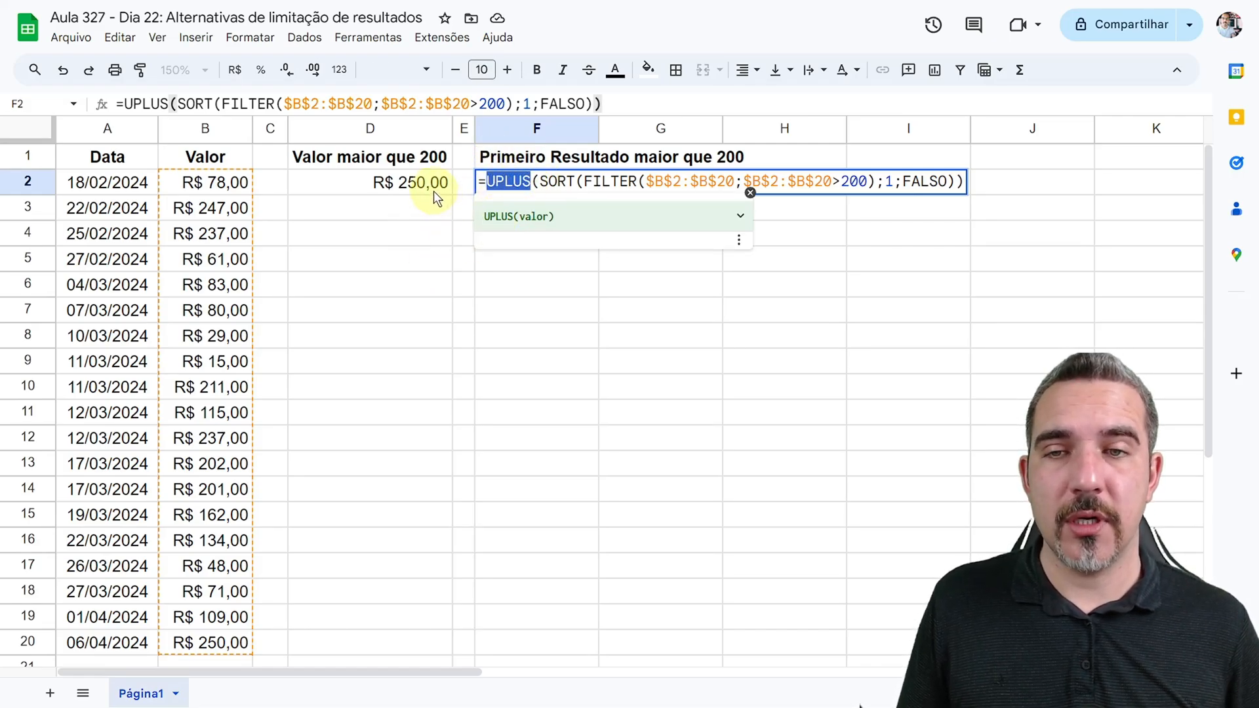
pyautogui.click(750, 192)
# Undo the last two plus-sign edits to the SORT formula in D2
pyautogui.click(396, 183)
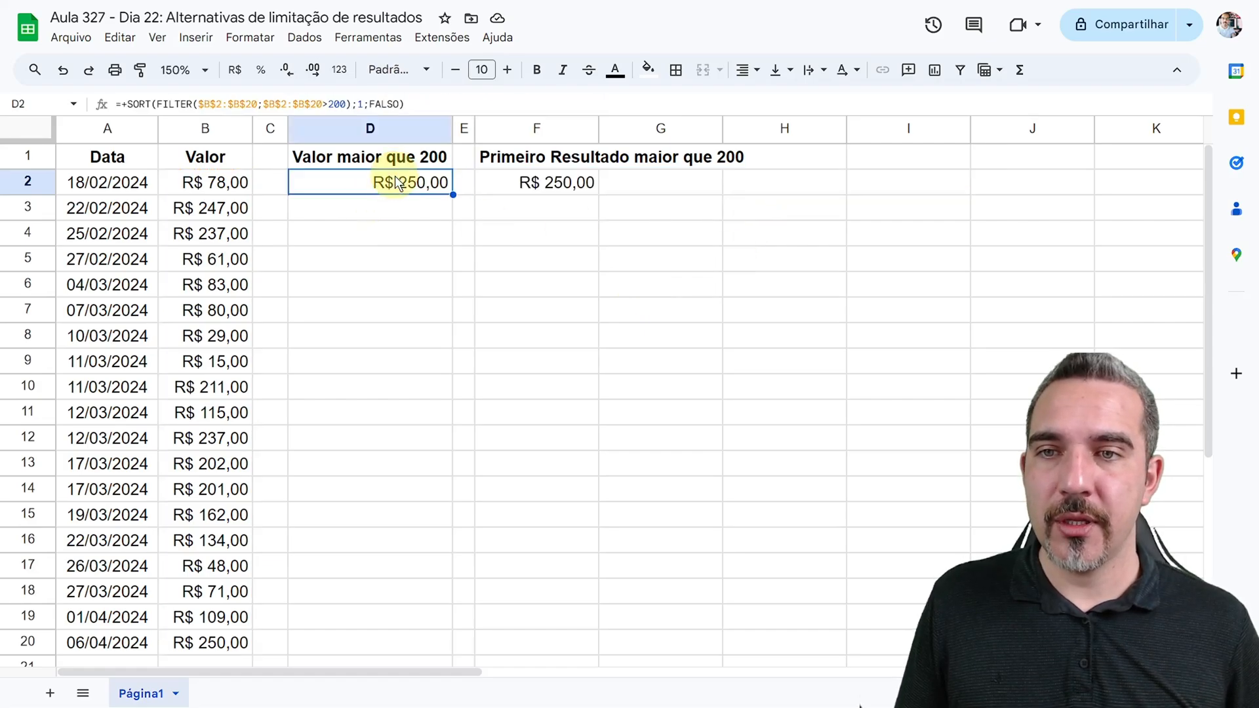
pyautogui.hotkey('ctrl', 'z')
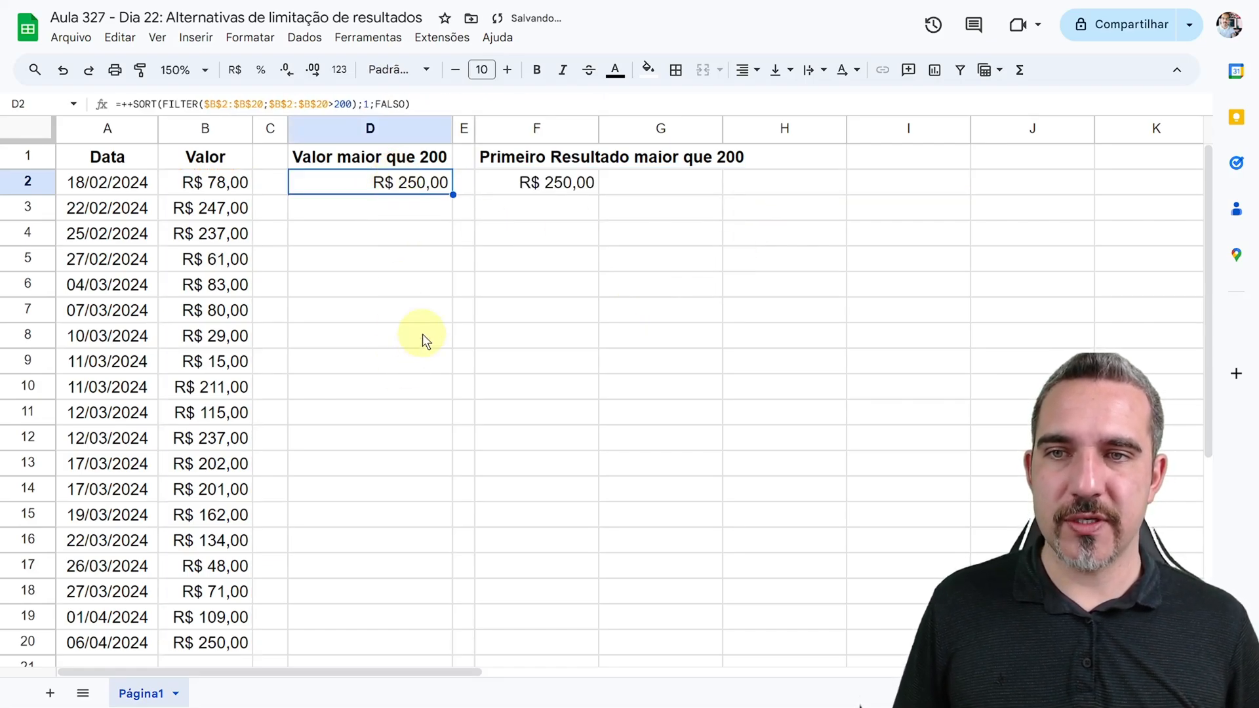
pyautogui.hotkey('ctrl', 'z')
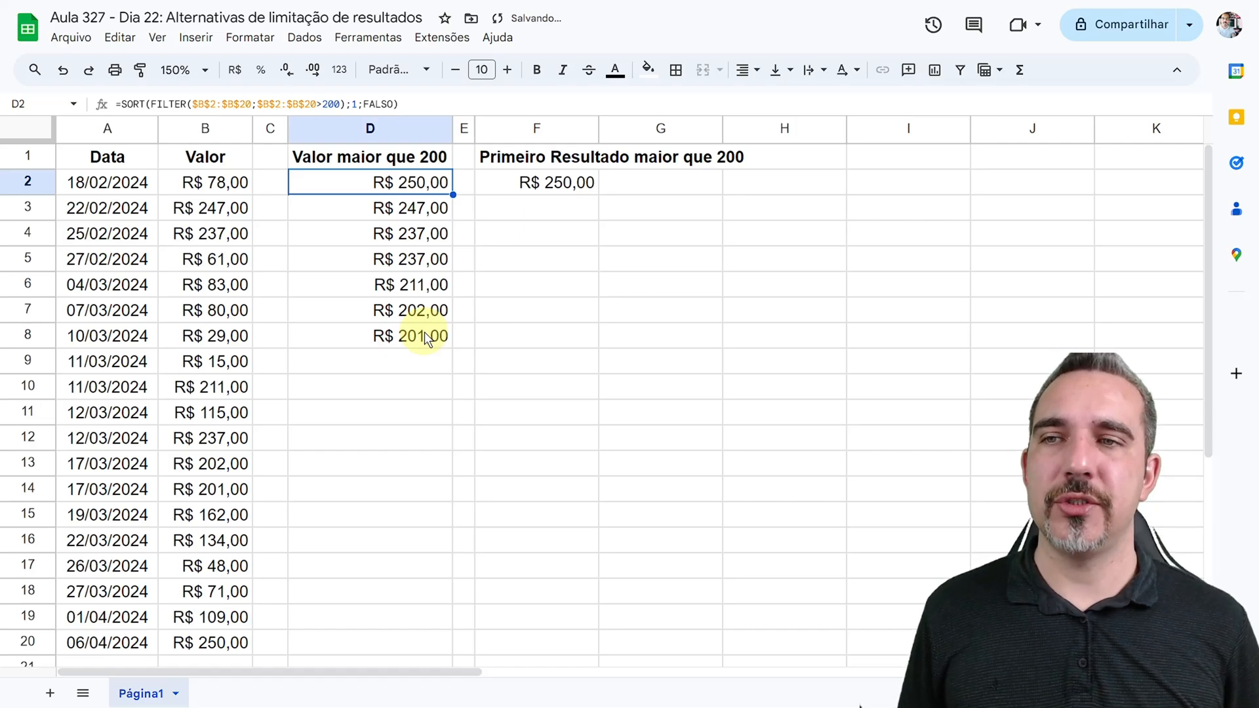